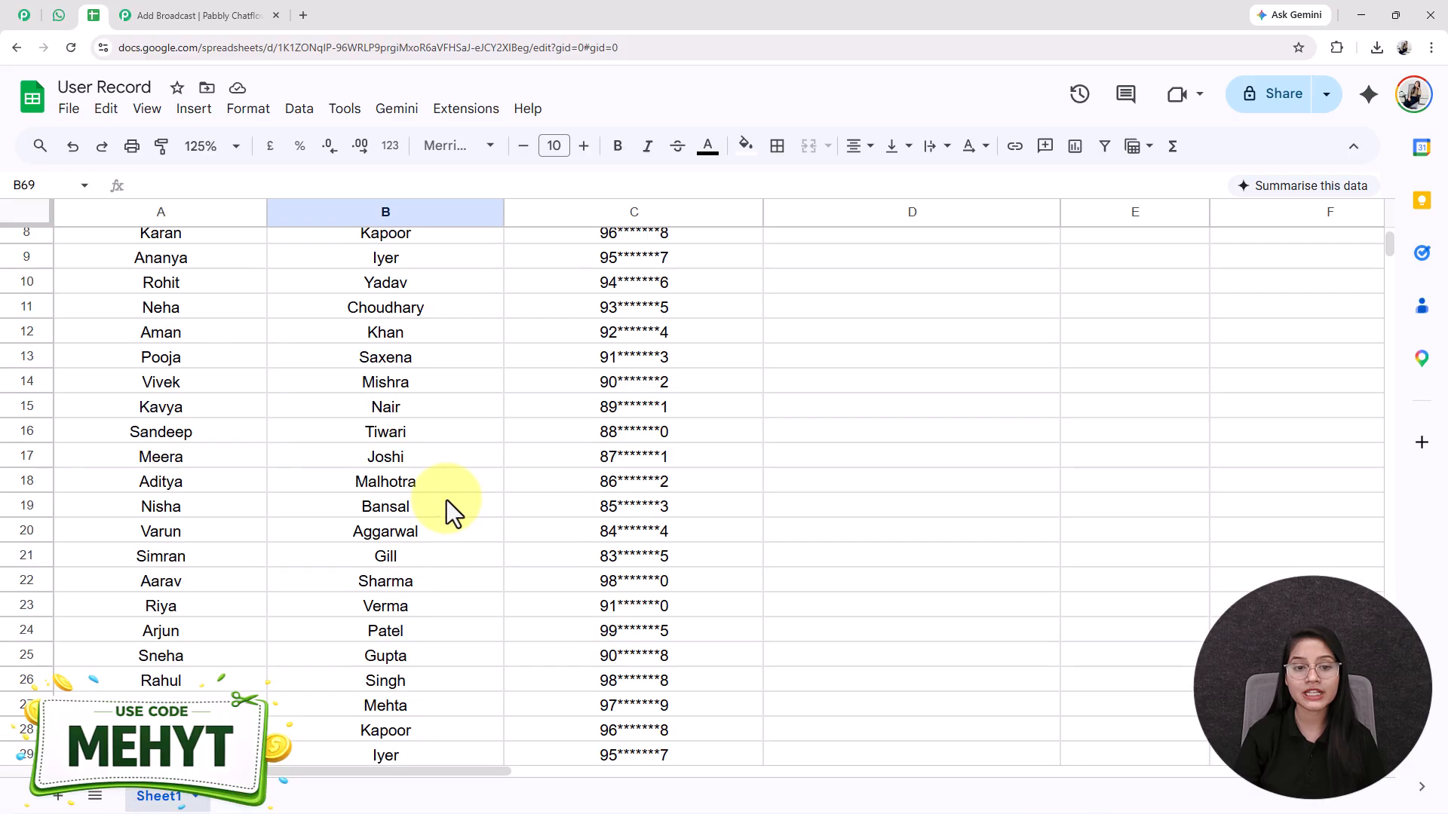
# Step: Review the User Record contact sheet, the Pabbly Chatflow website and the chatbot's coaching message in WhatsApp
pyautogui.scroll(14, 446, 500)
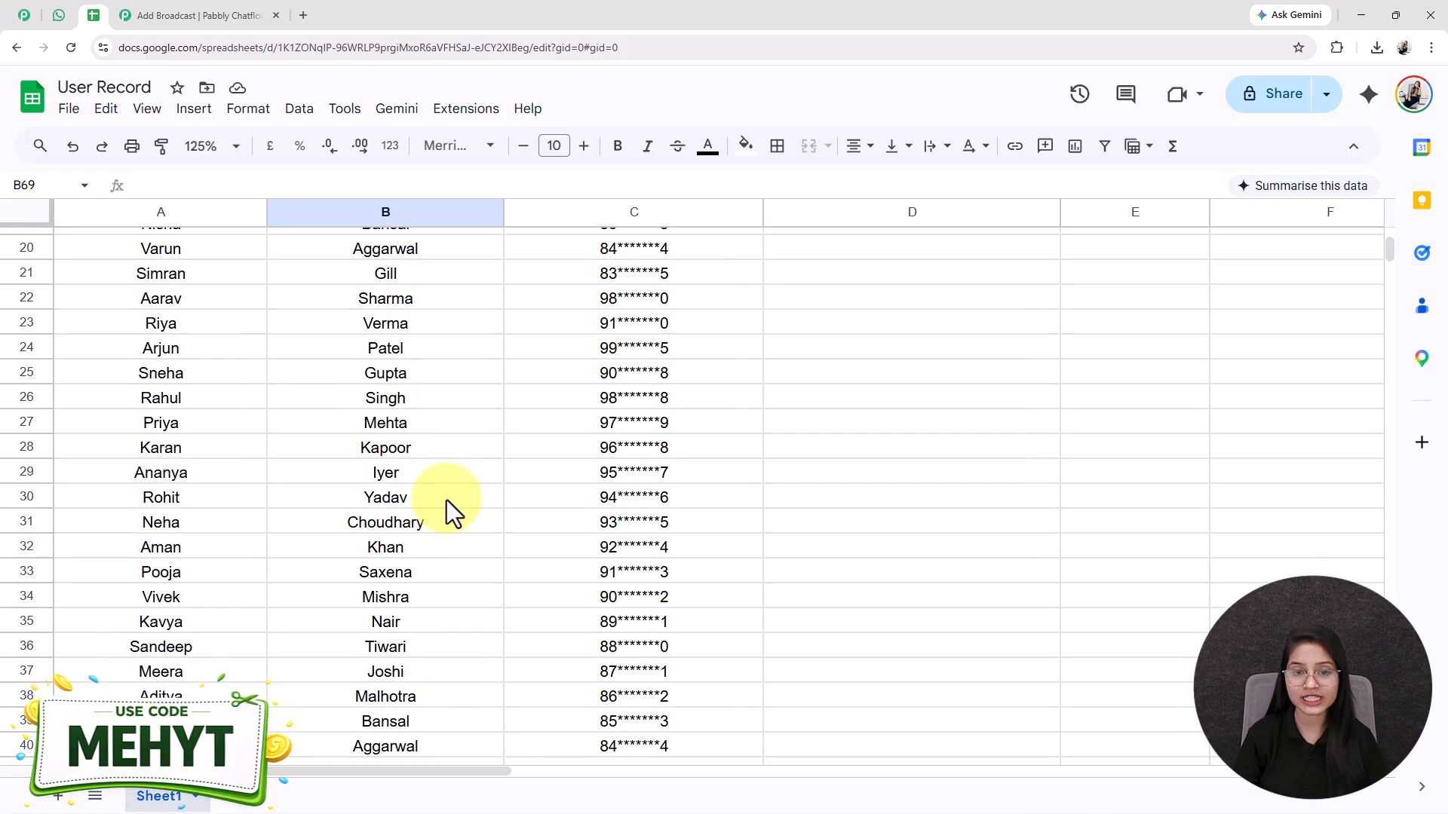
pyautogui.click(58, 15)
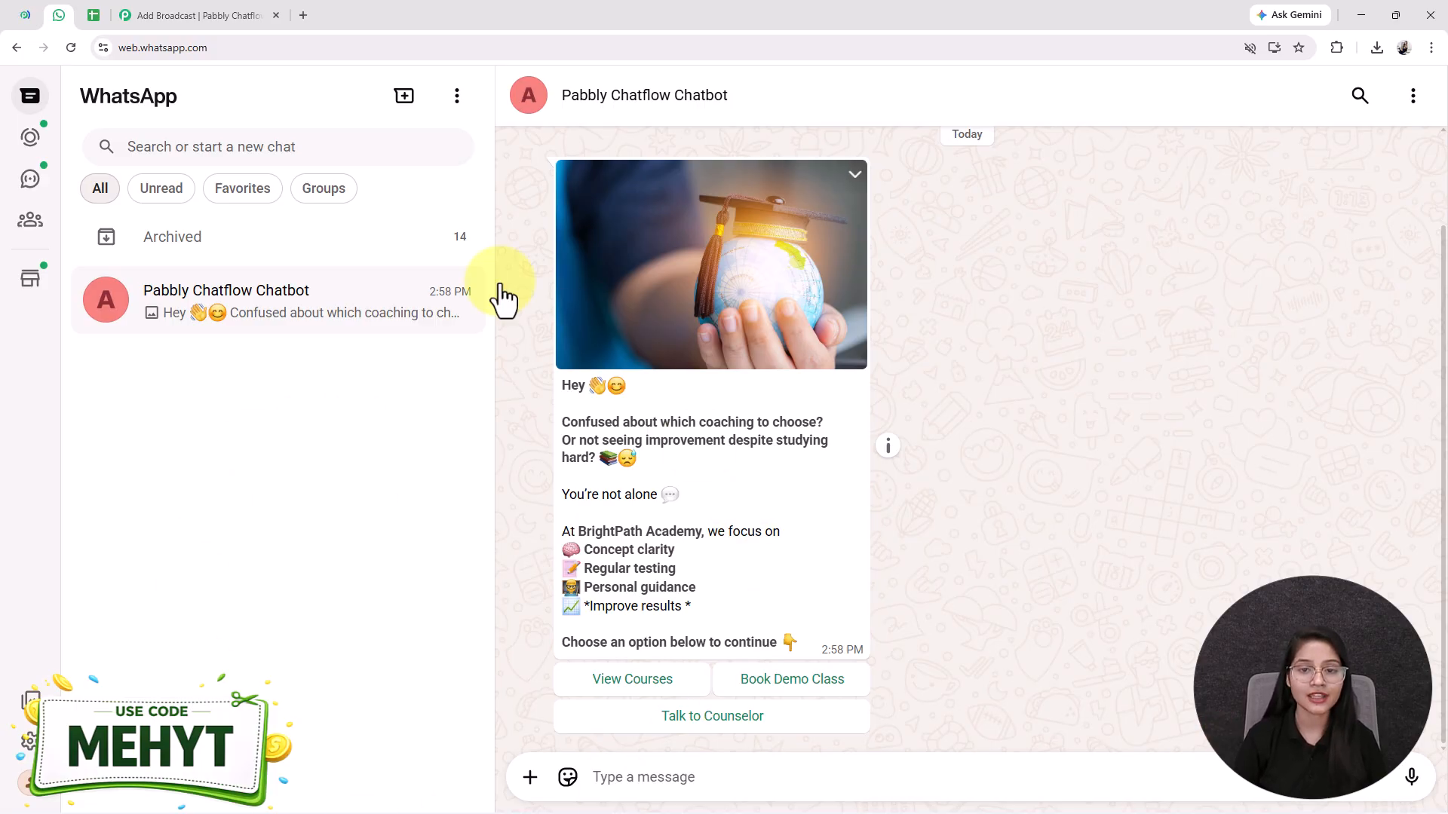
pyautogui.click(23, 21)
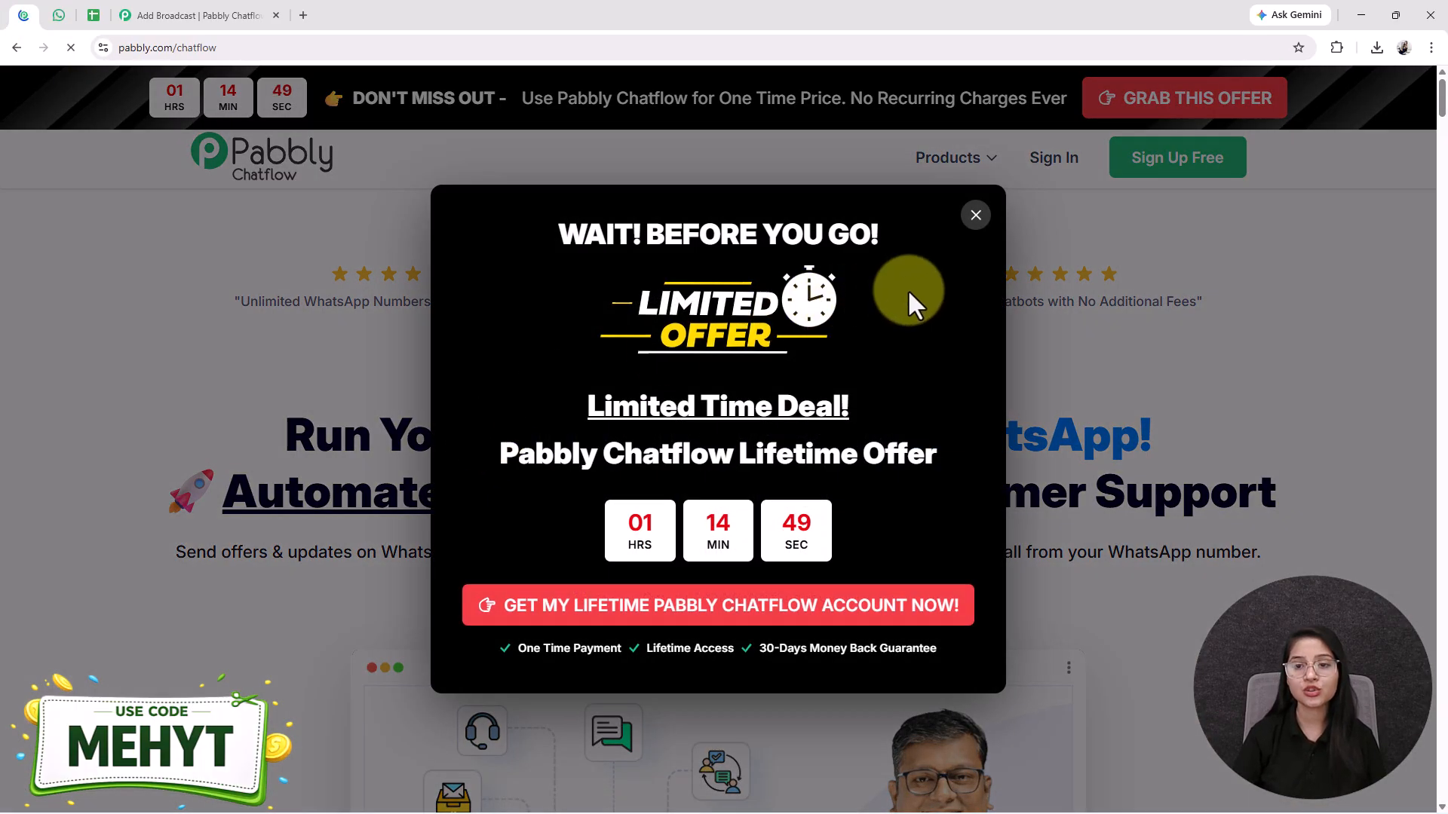
pyautogui.click(965, 220)
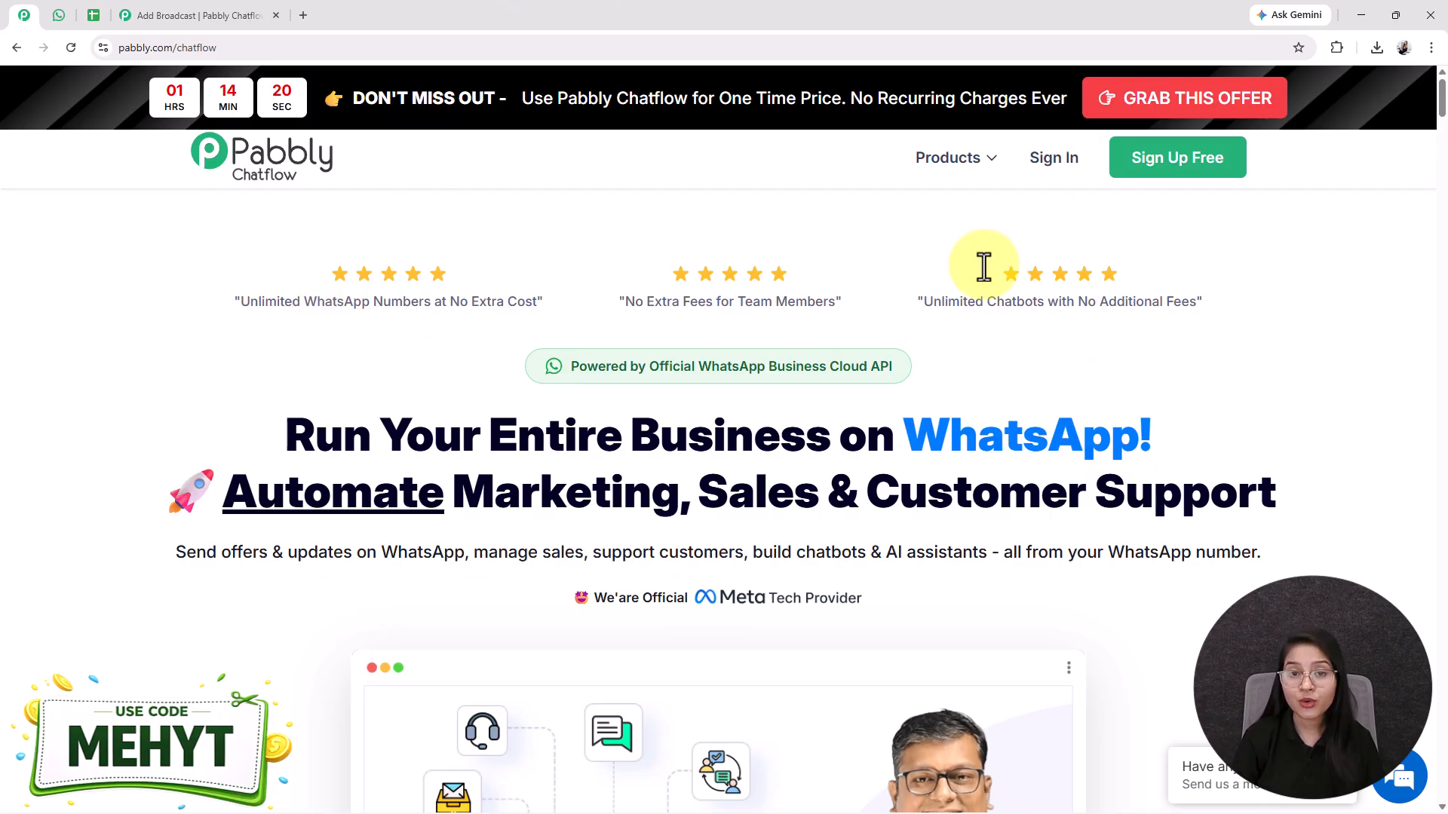
pyautogui.click(46, 15)
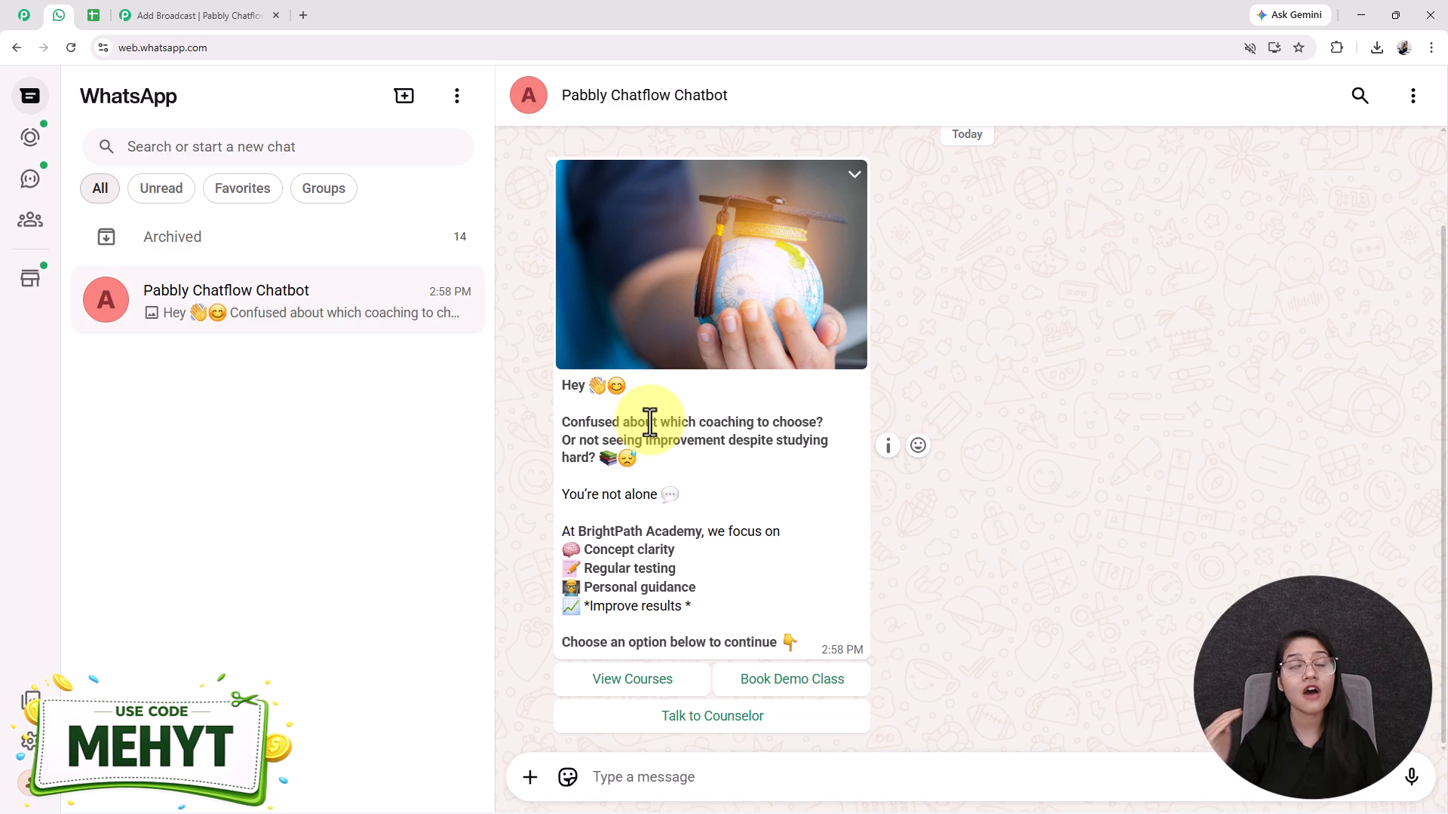
# Step: Examine the BrightPath Academy template preview in the existing broadcast draft, including its image, text and reply options
pyautogui.click(210, 13)
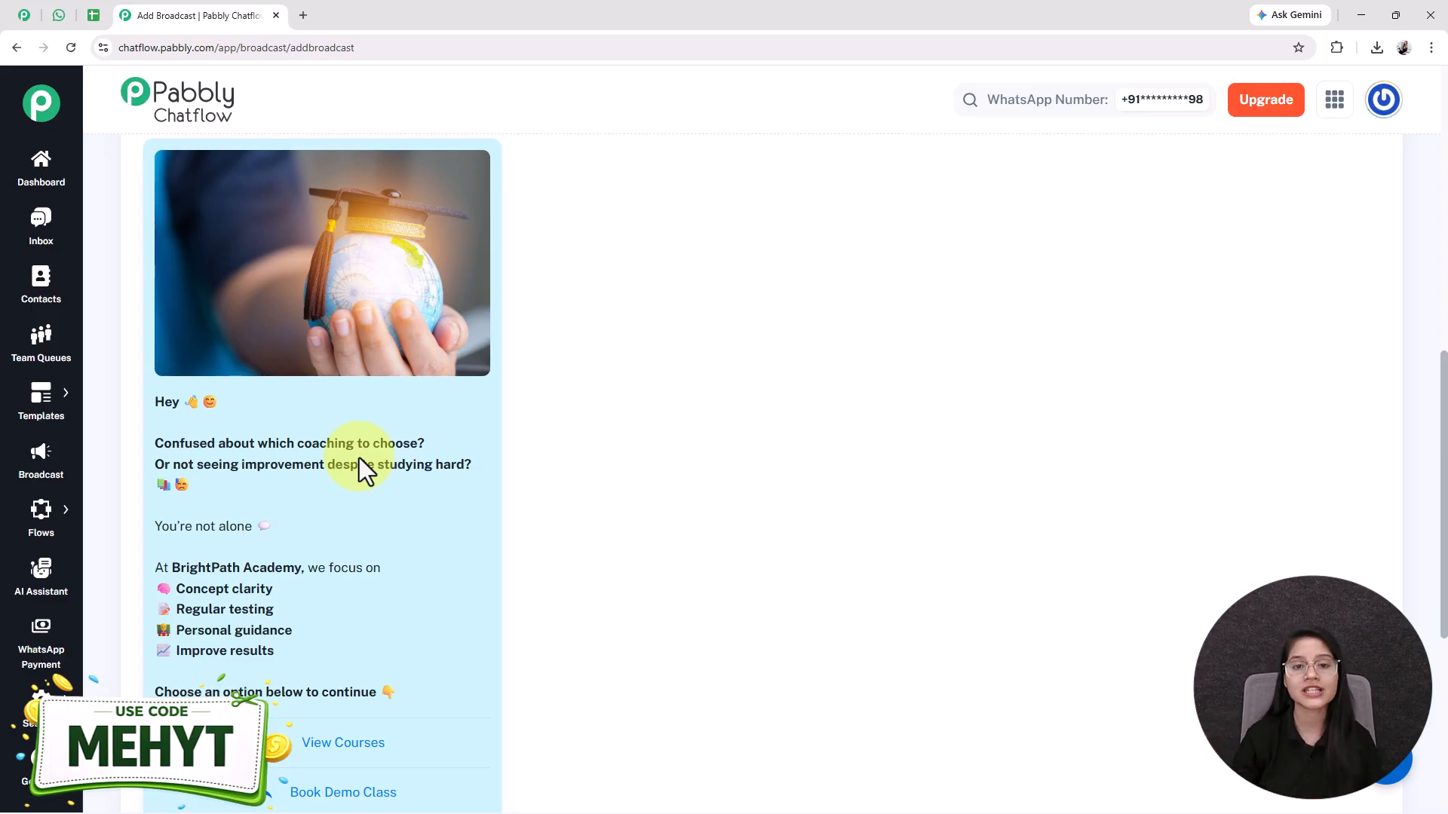
pyautogui.scroll(1, 318, 446)
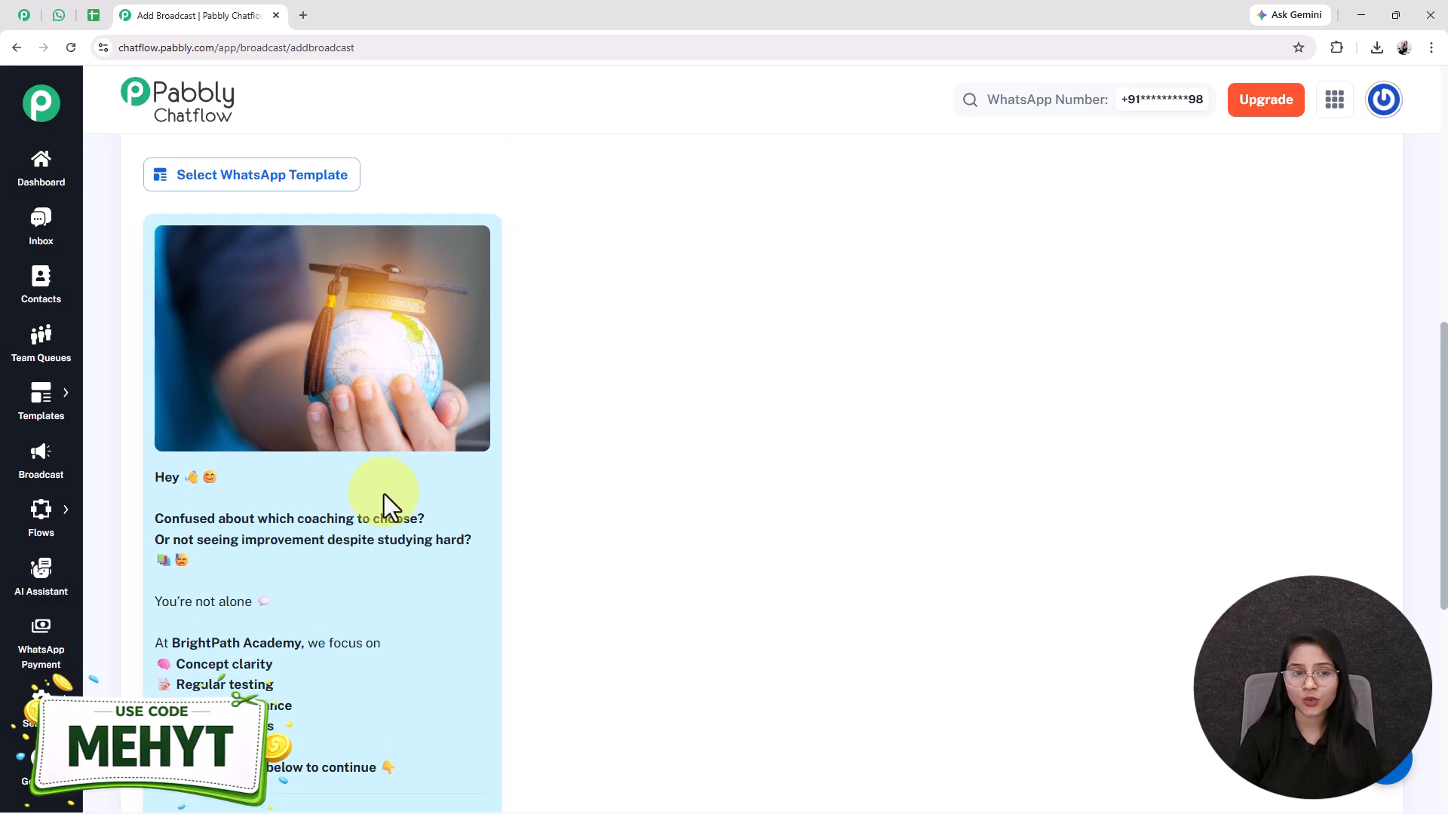
pyautogui.scroll(-2, 383, 495)
pyautogui.scroll(1, 287, 463)
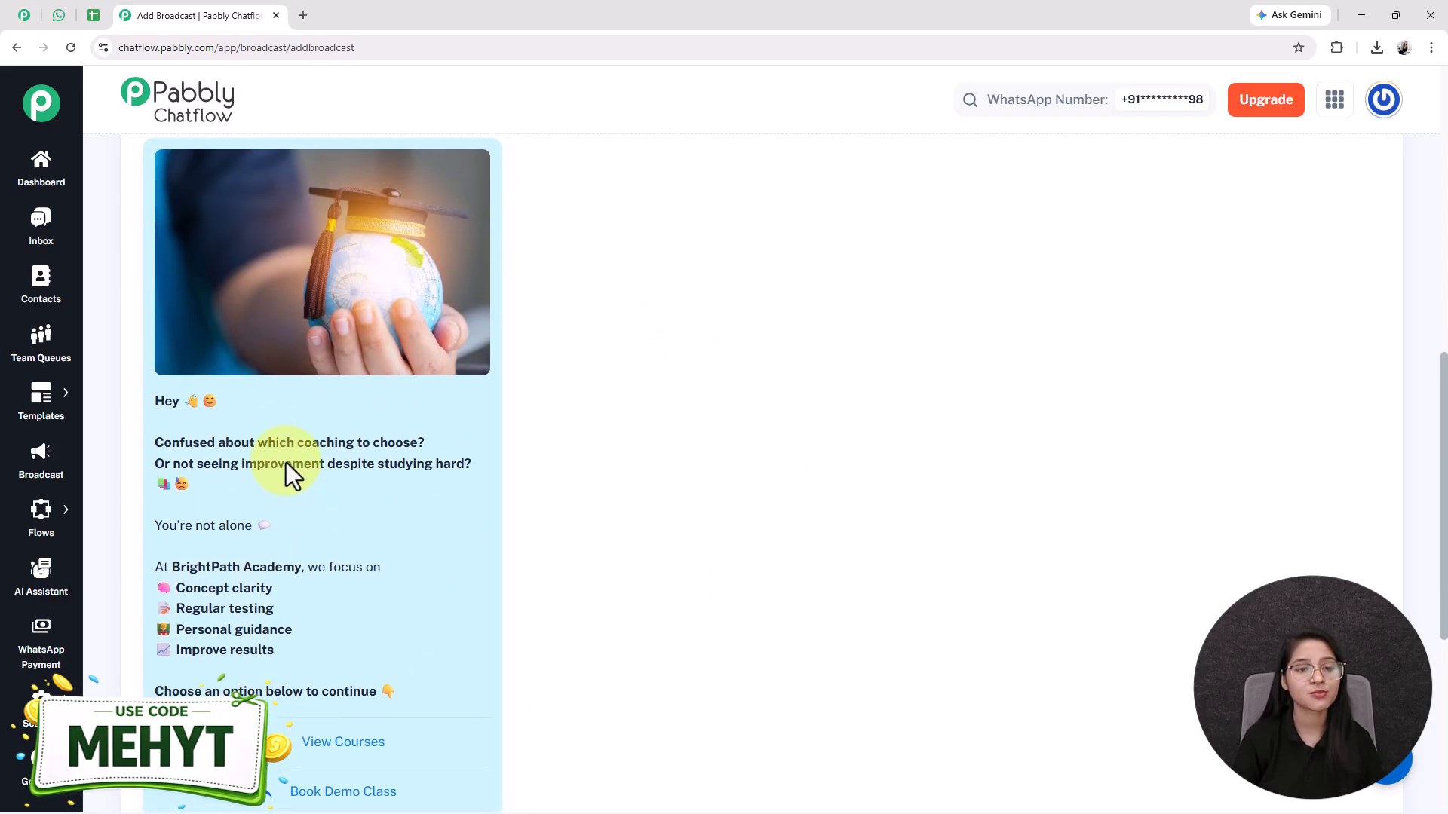
pyautogui.scroll(1, 287, 462)
pyautogui.scroll(1, 286, 463)
pyautogui.scroll(-3, 286, 463)
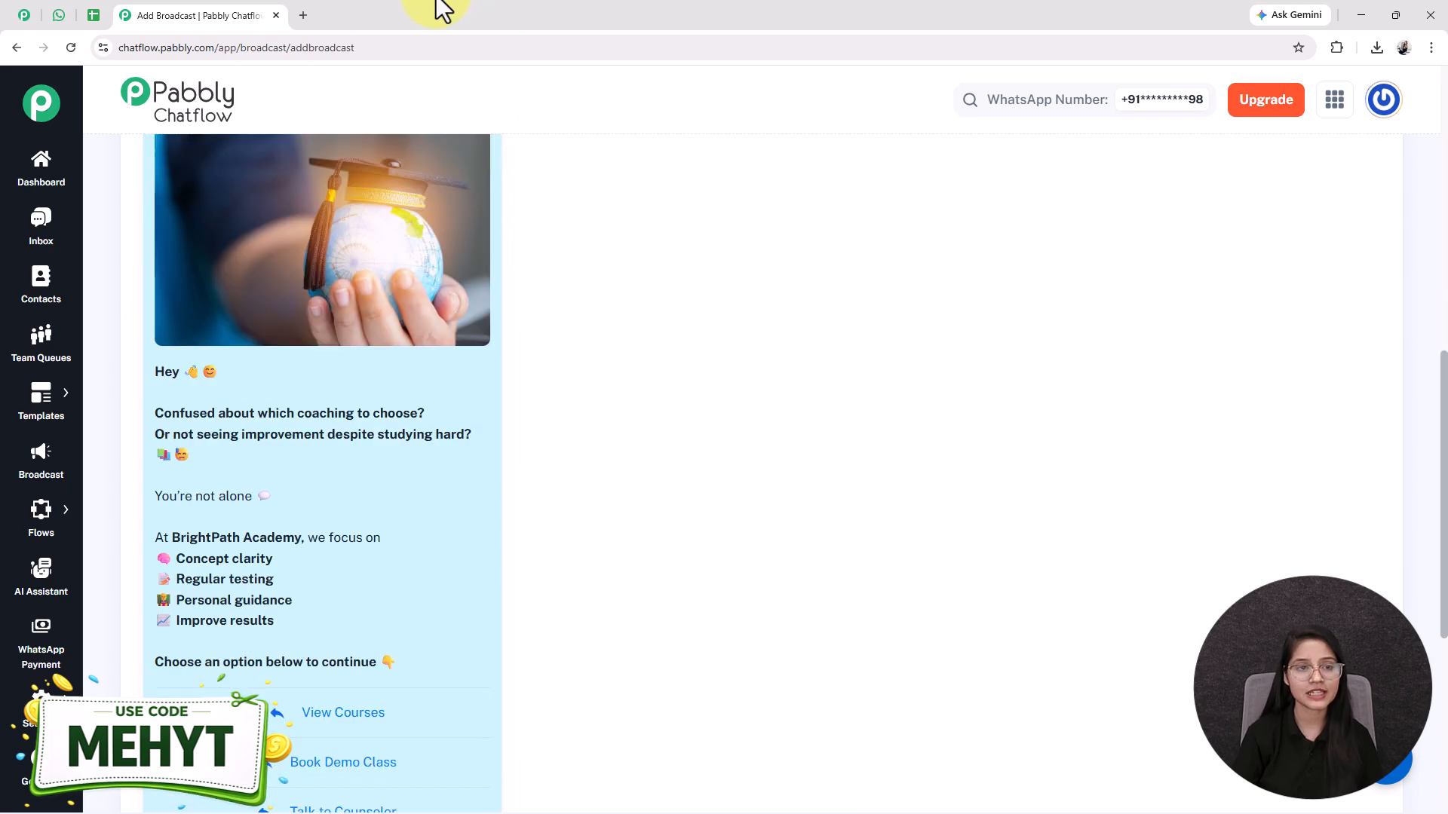
# Step: Open pabbly.com/chatflow in a new browser tab and dismiss the limited-time offer popup
pyautogui.click(304, 15)
pyautogui.write('pabbly.com/chatflow')
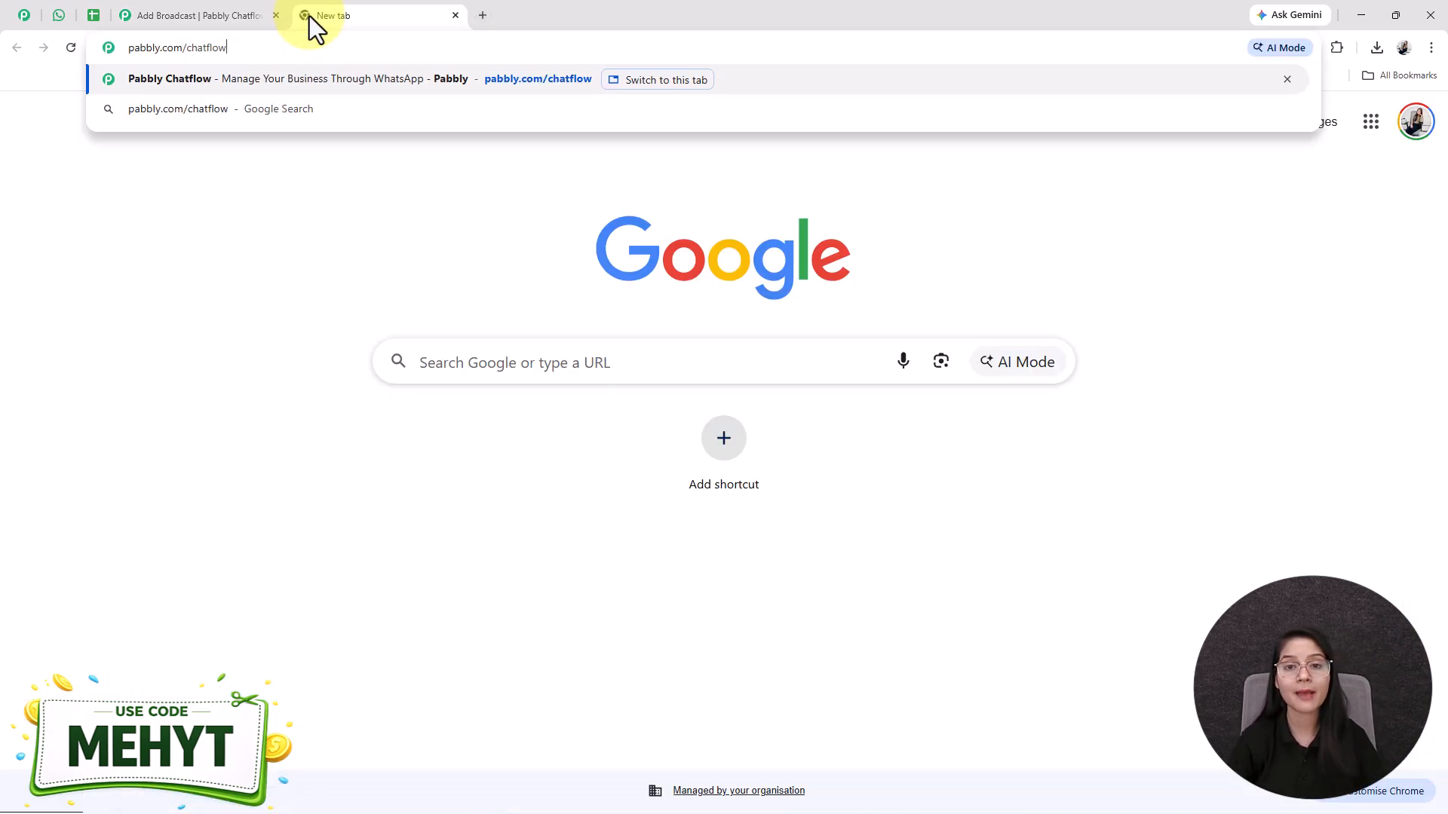
pyautogui.press('Return')
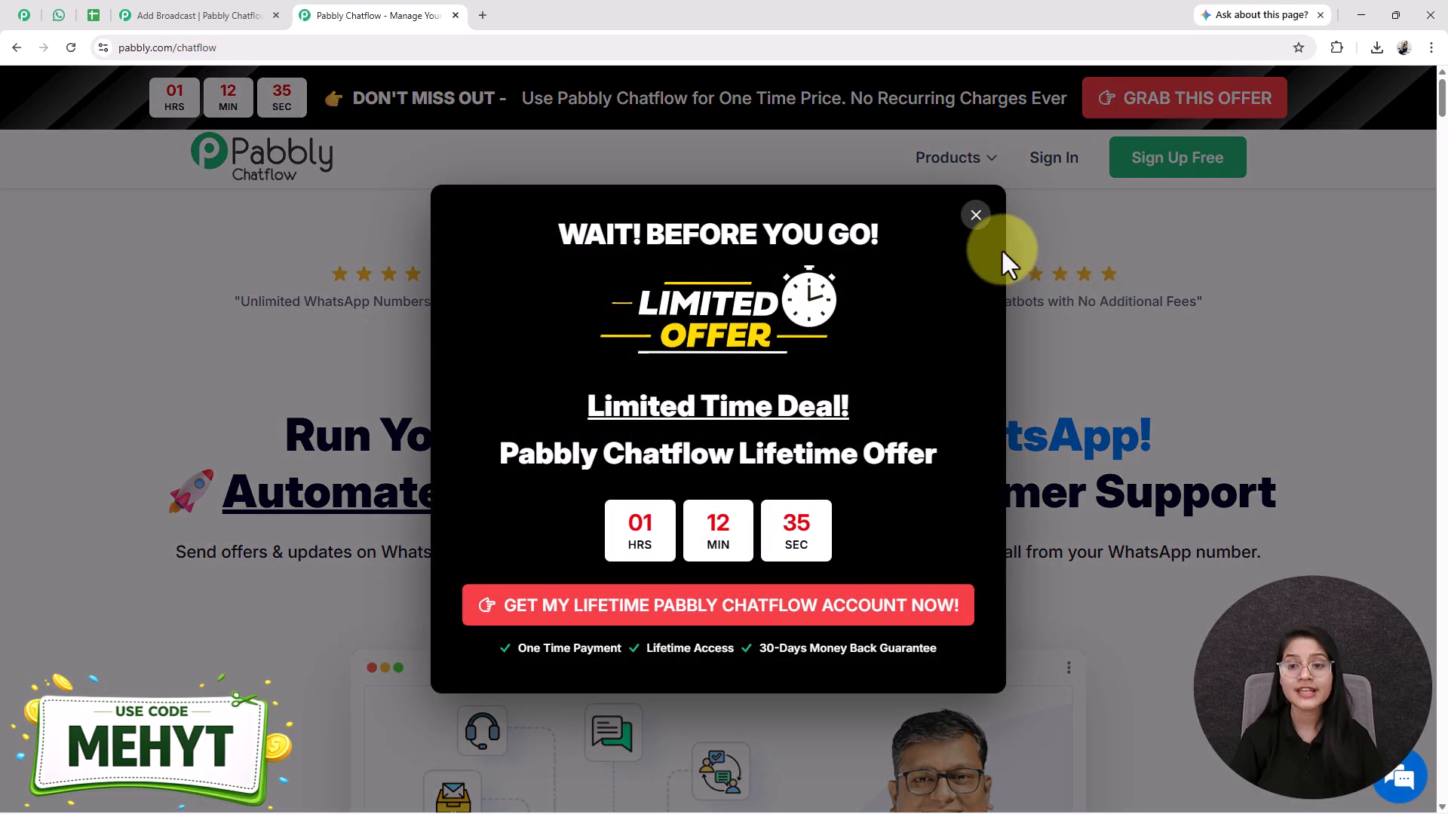
pyautogui.click(974, 218)
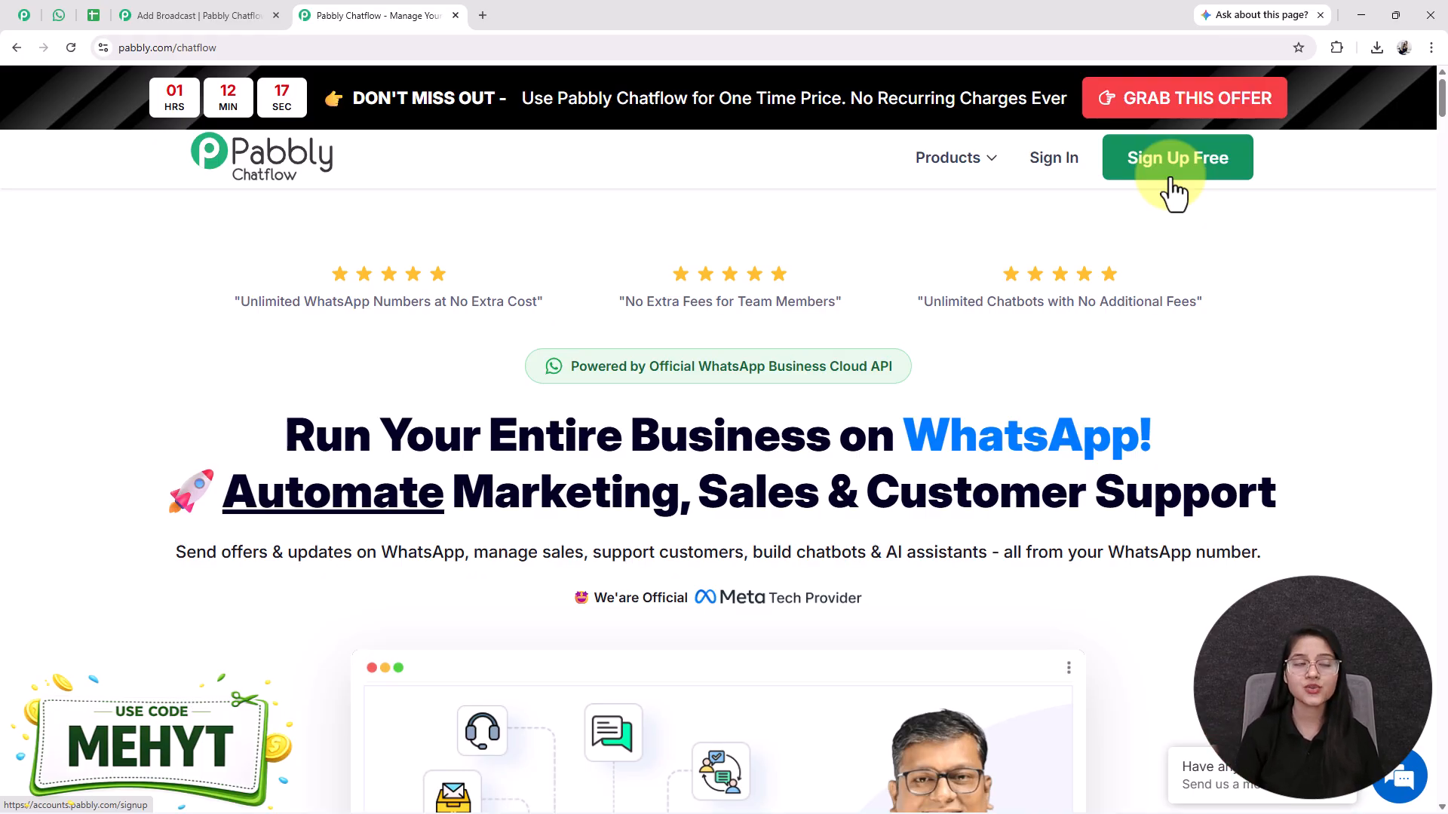
# Step: Sign in to the existing Pabbly account and access Pabbly Chatflow, looking over its dashboard
pyautogui.click(1055, 169)
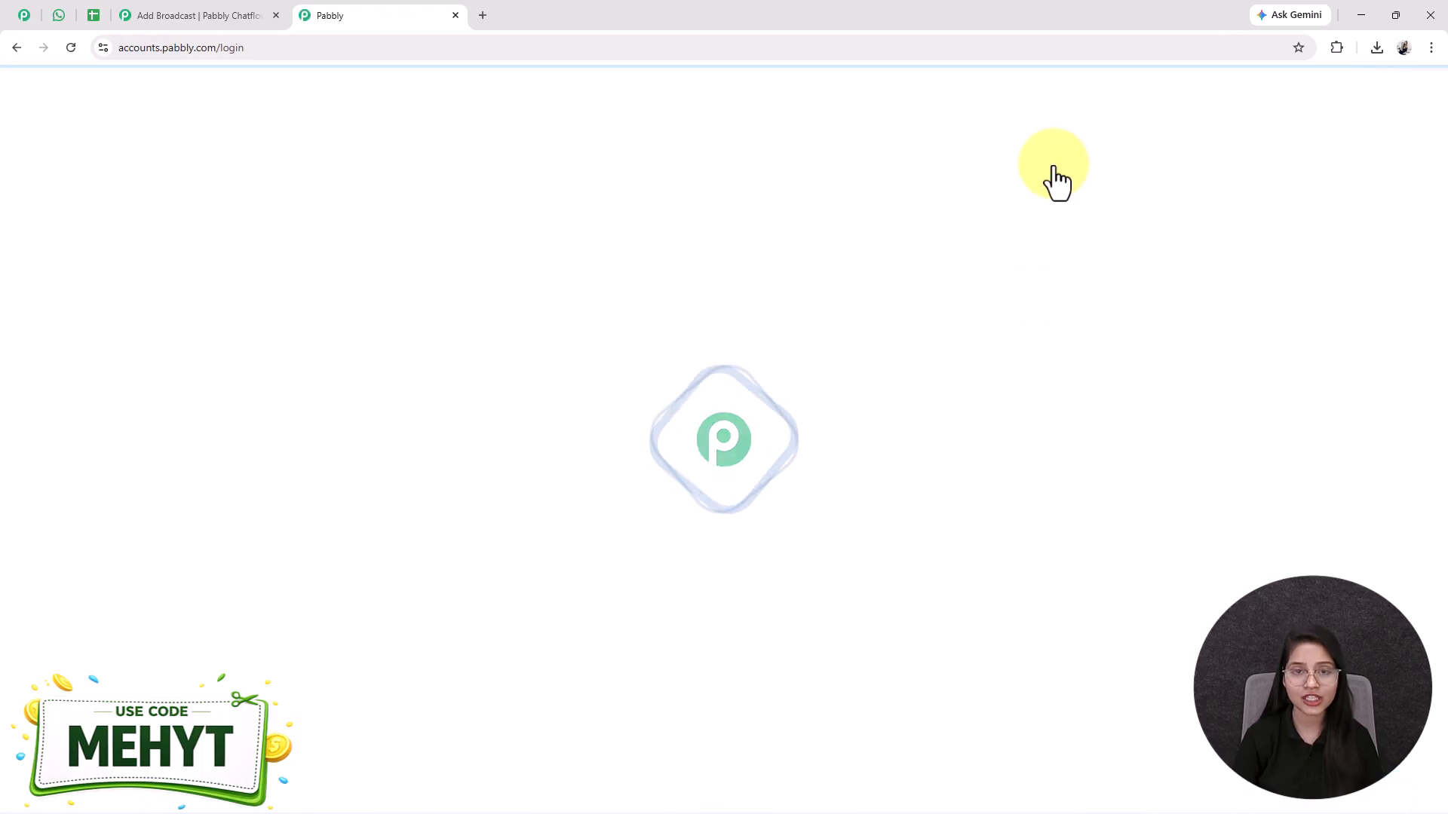
pyautogui.moveTo(294, 197); pyautogui.dragTo(101, 202)
pyautogui.moveTo(518, 339); pyautogui.dragTo(709, 364)
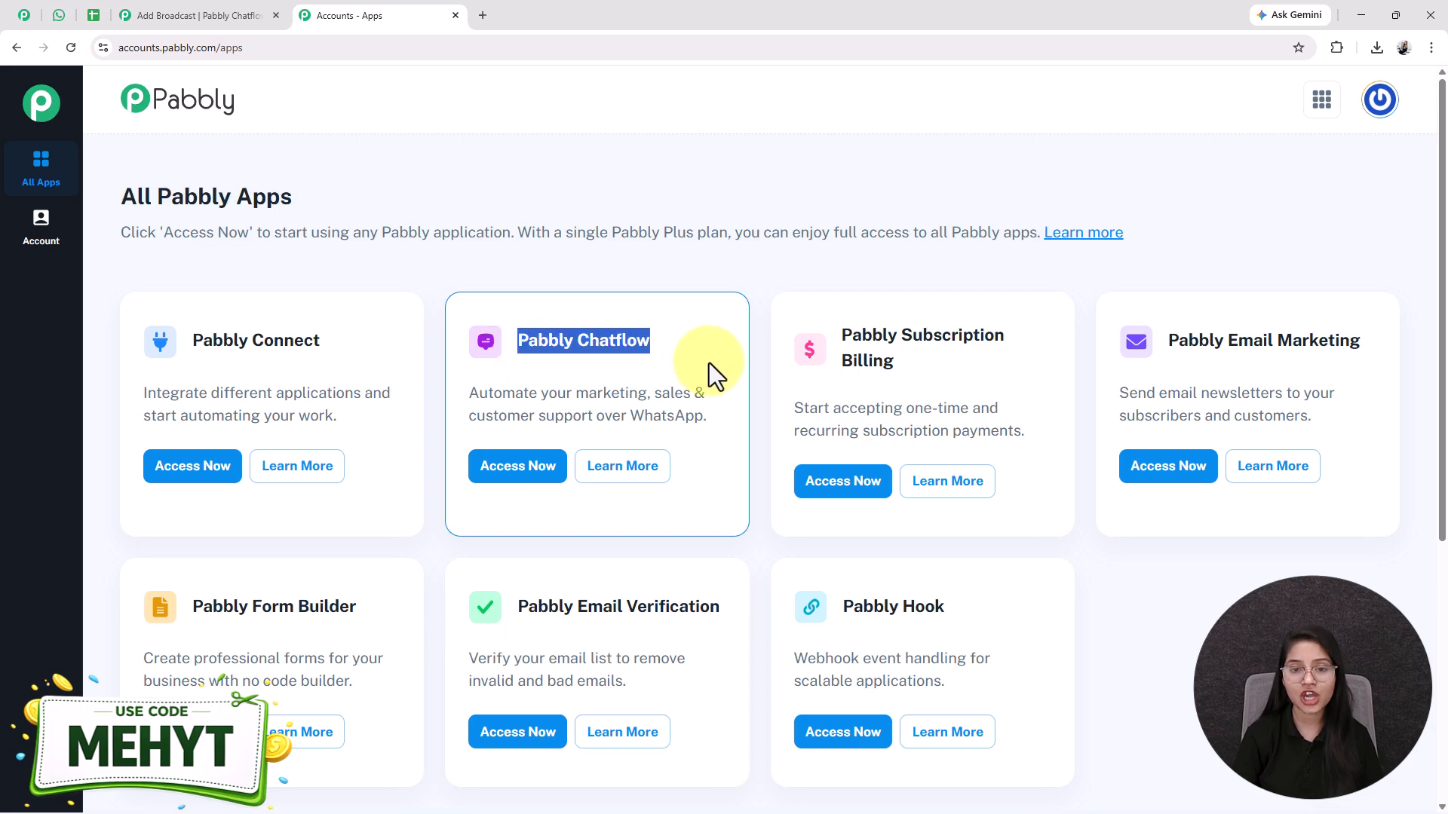
pyautogui.click(537, 478)
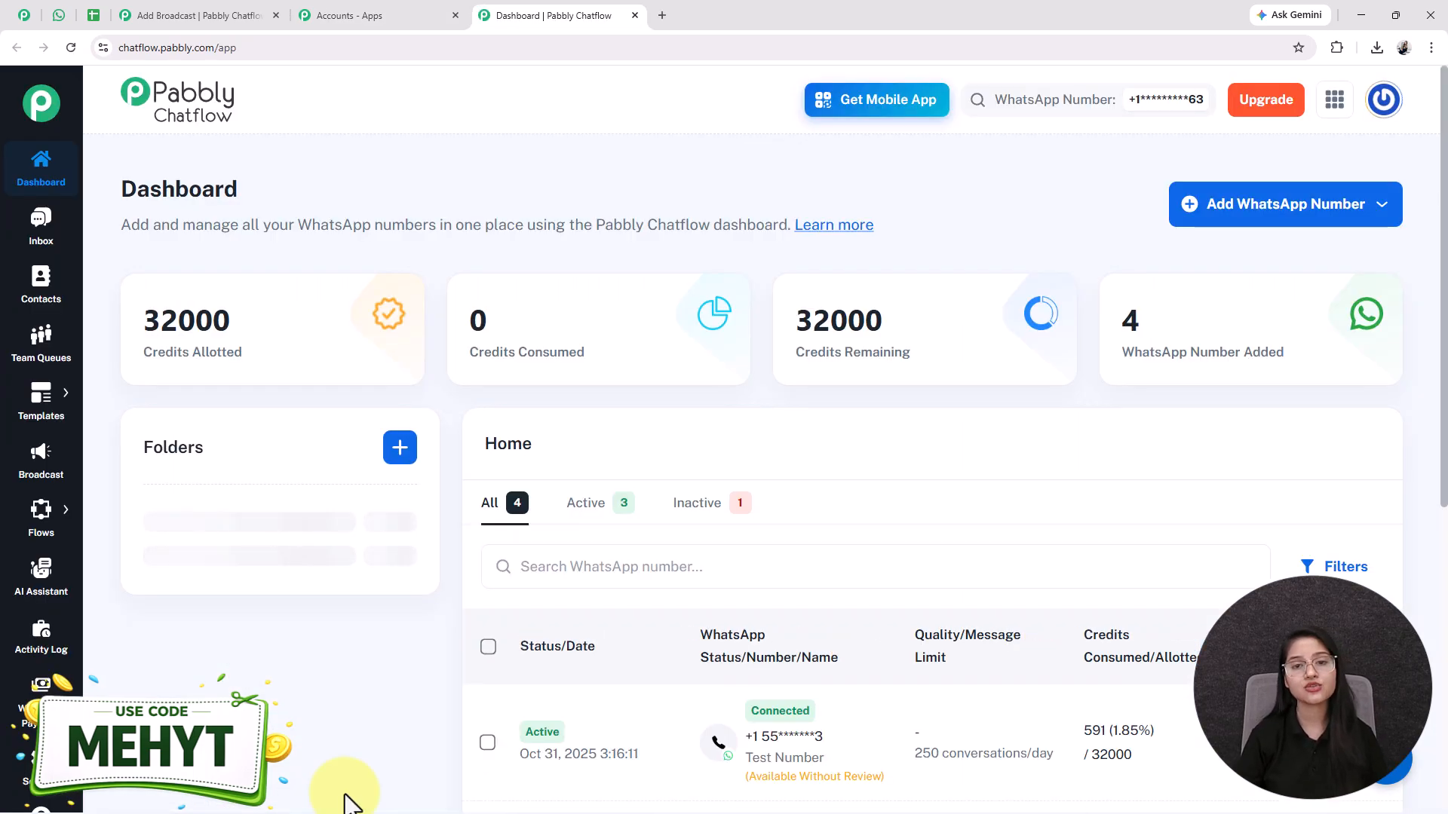
pyautogui.scroll(-4, 468, 486)
pyautogui.scroll(4, 466, 481)
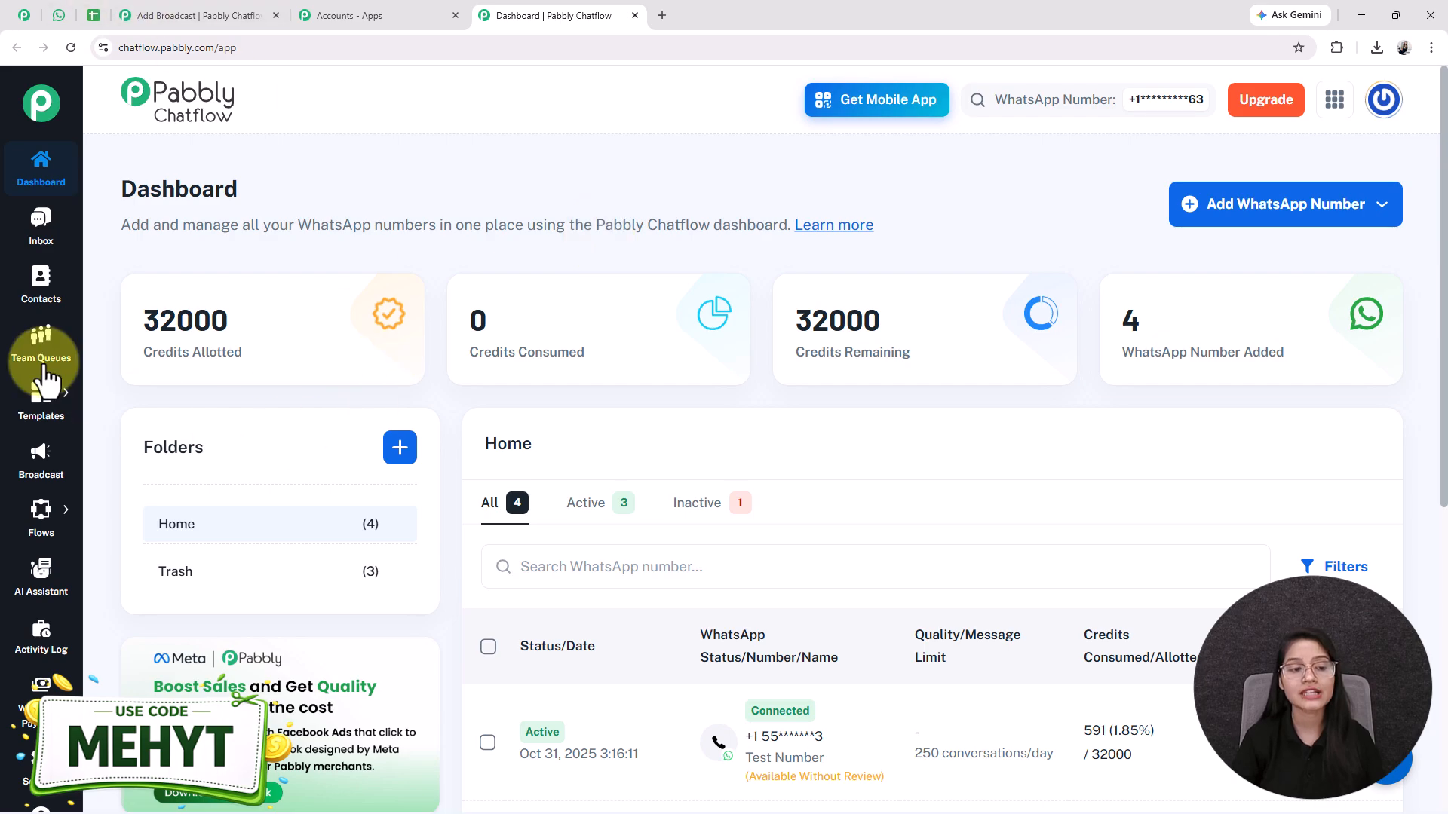
# Step: Start a new WhatsApp broadcast and choose Broadcast Campaign as its type
pyautogui.click(44, 461)
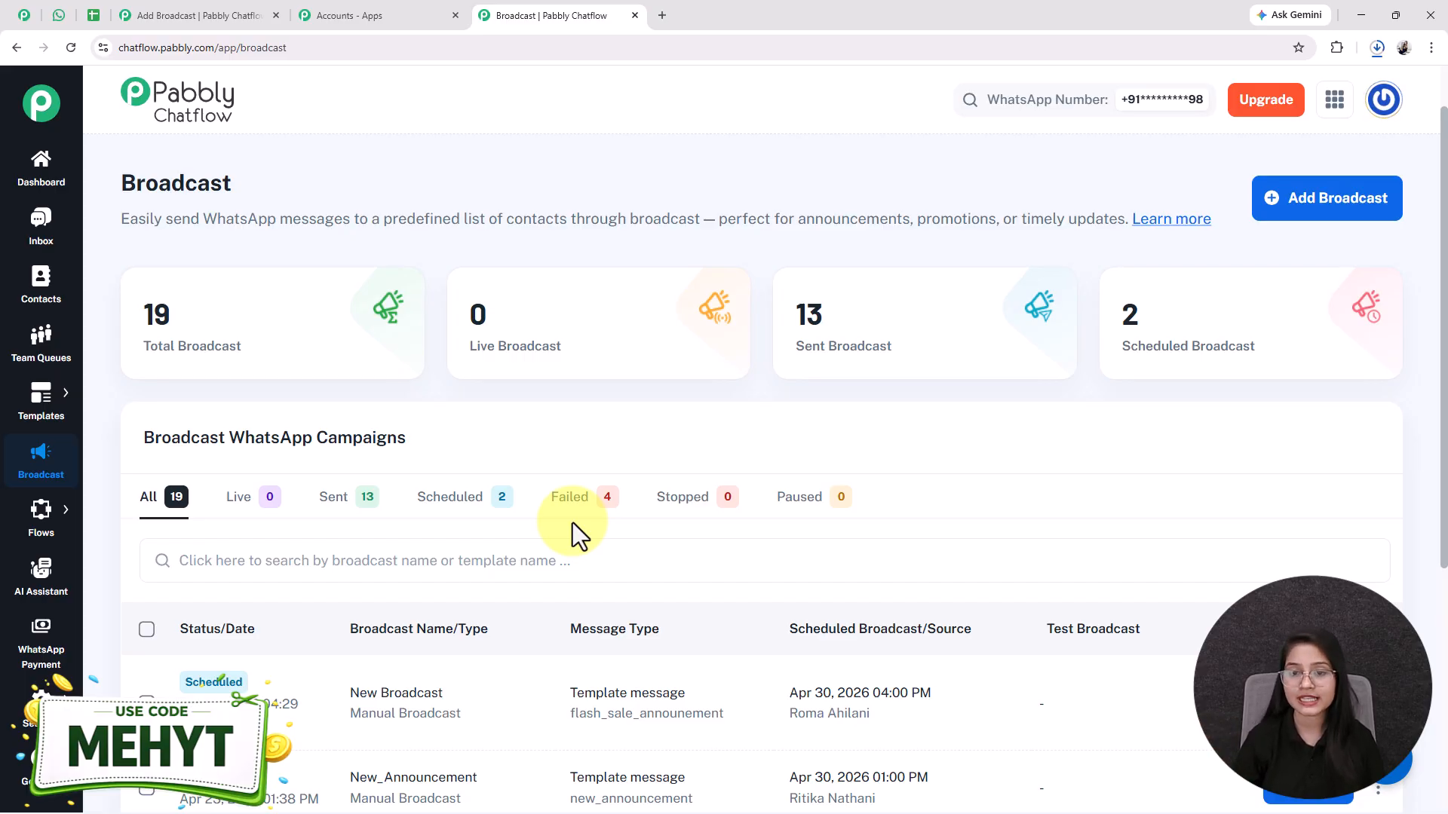
pyautogui.click(1315, 200)
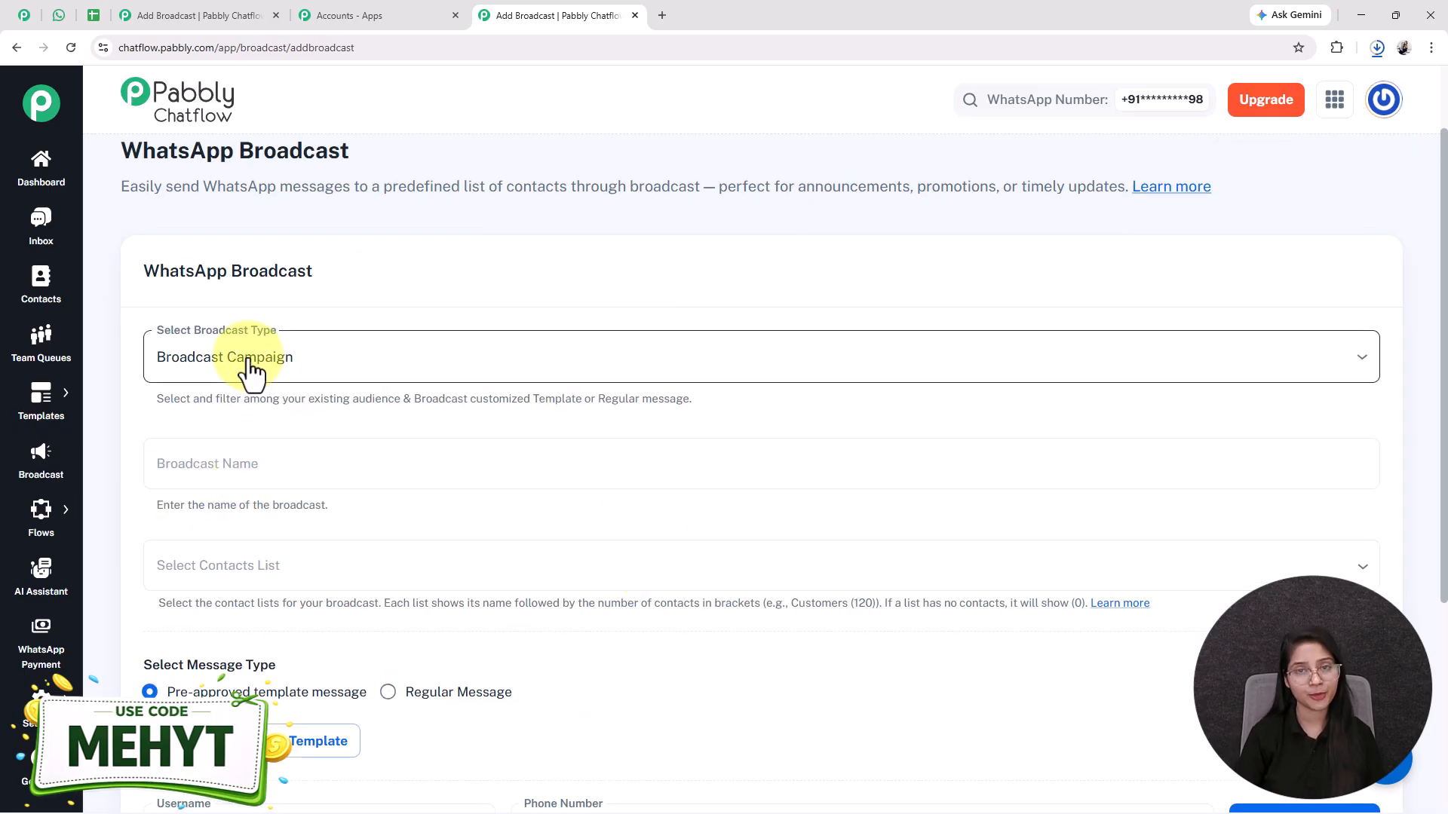
pyautogui.click(249, 375)
pyautogui.click(235, 415)
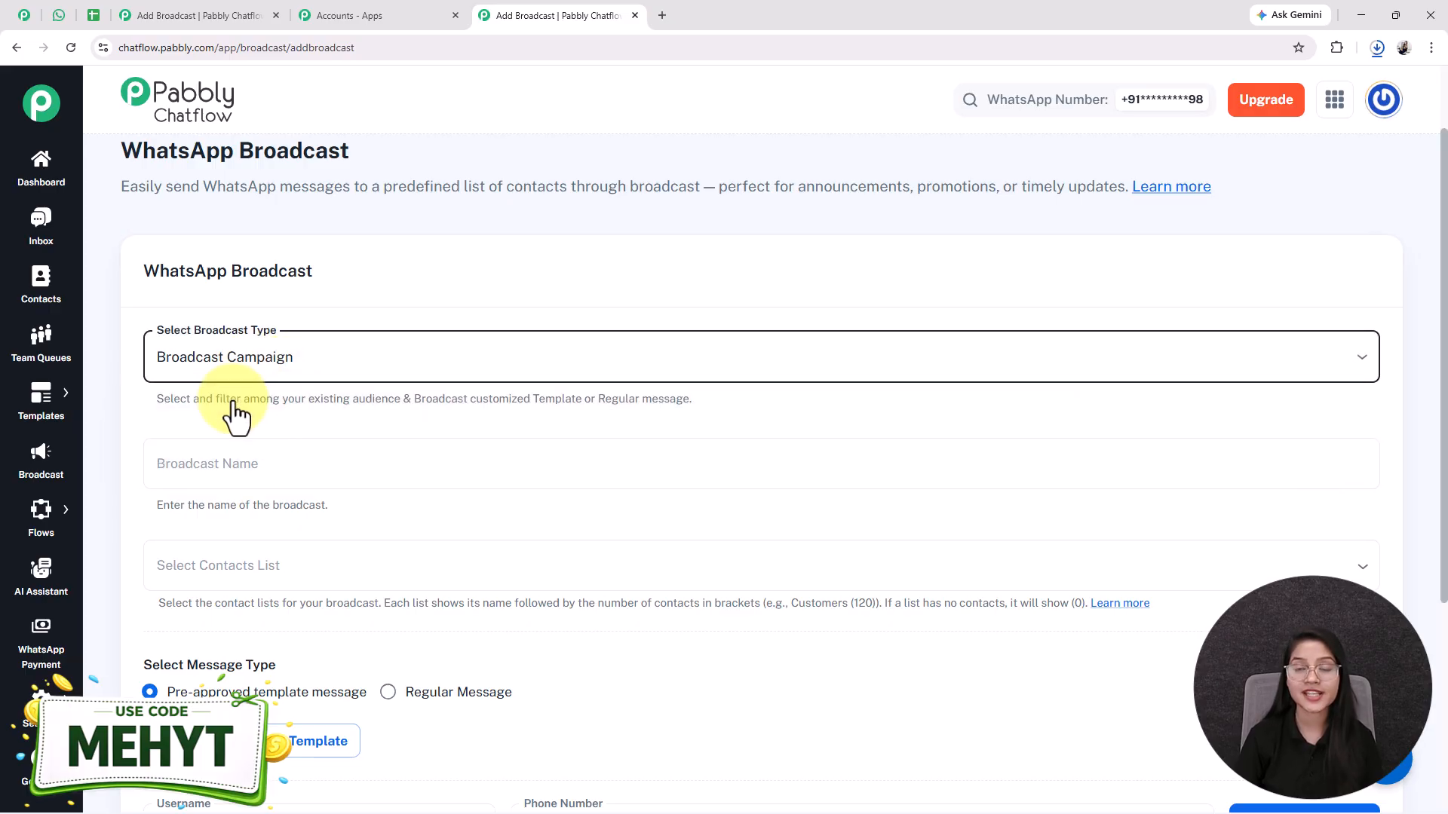
# Step: Name the broadcast coaching_alert and choose "new list" as its contact list
pyautogui.scroll(-1, 235, 415)
pyautogui.click(224, 402)
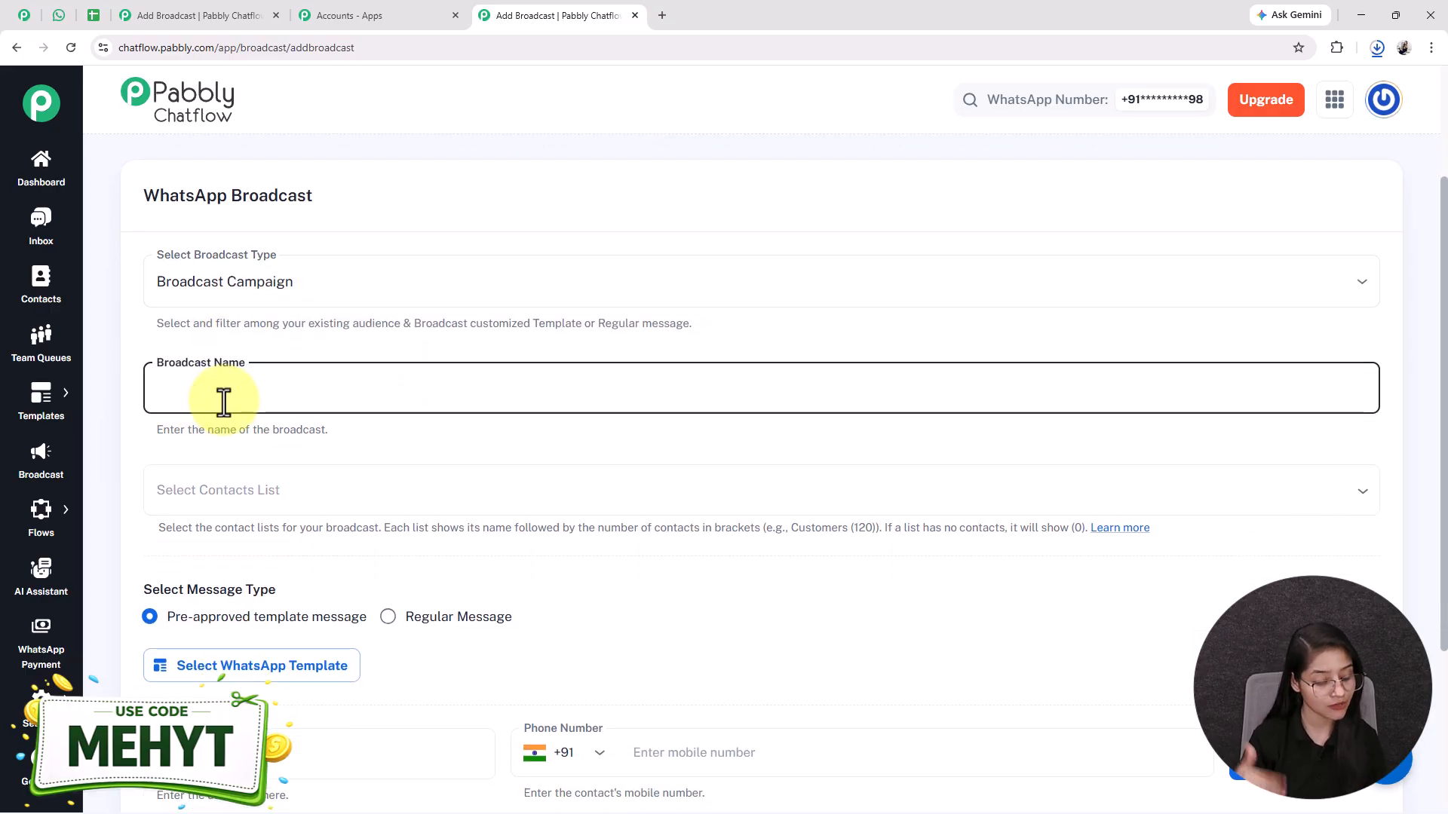
pyautogui.write('coaching_alert')
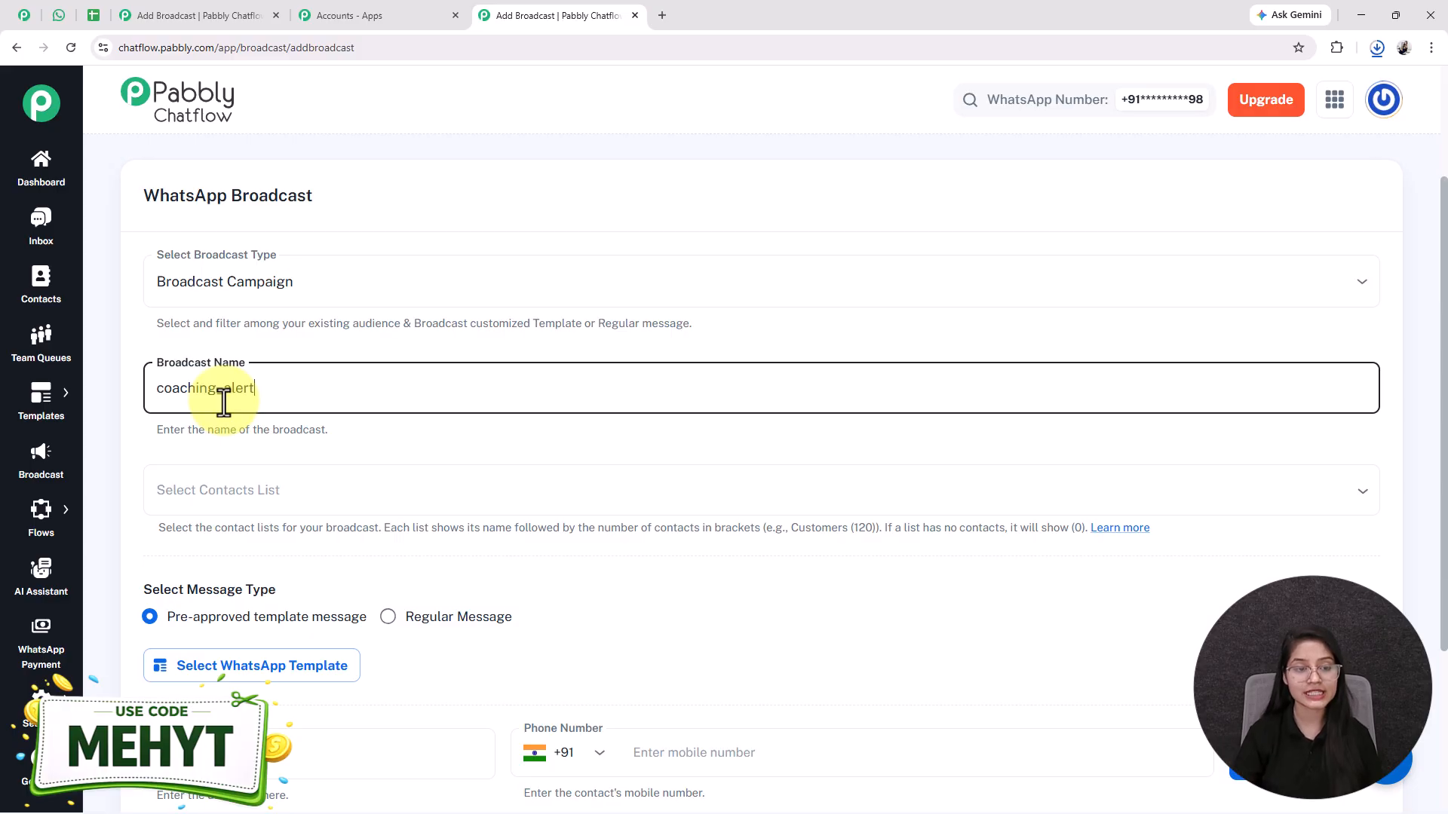
pyautogui.click(215, 491)
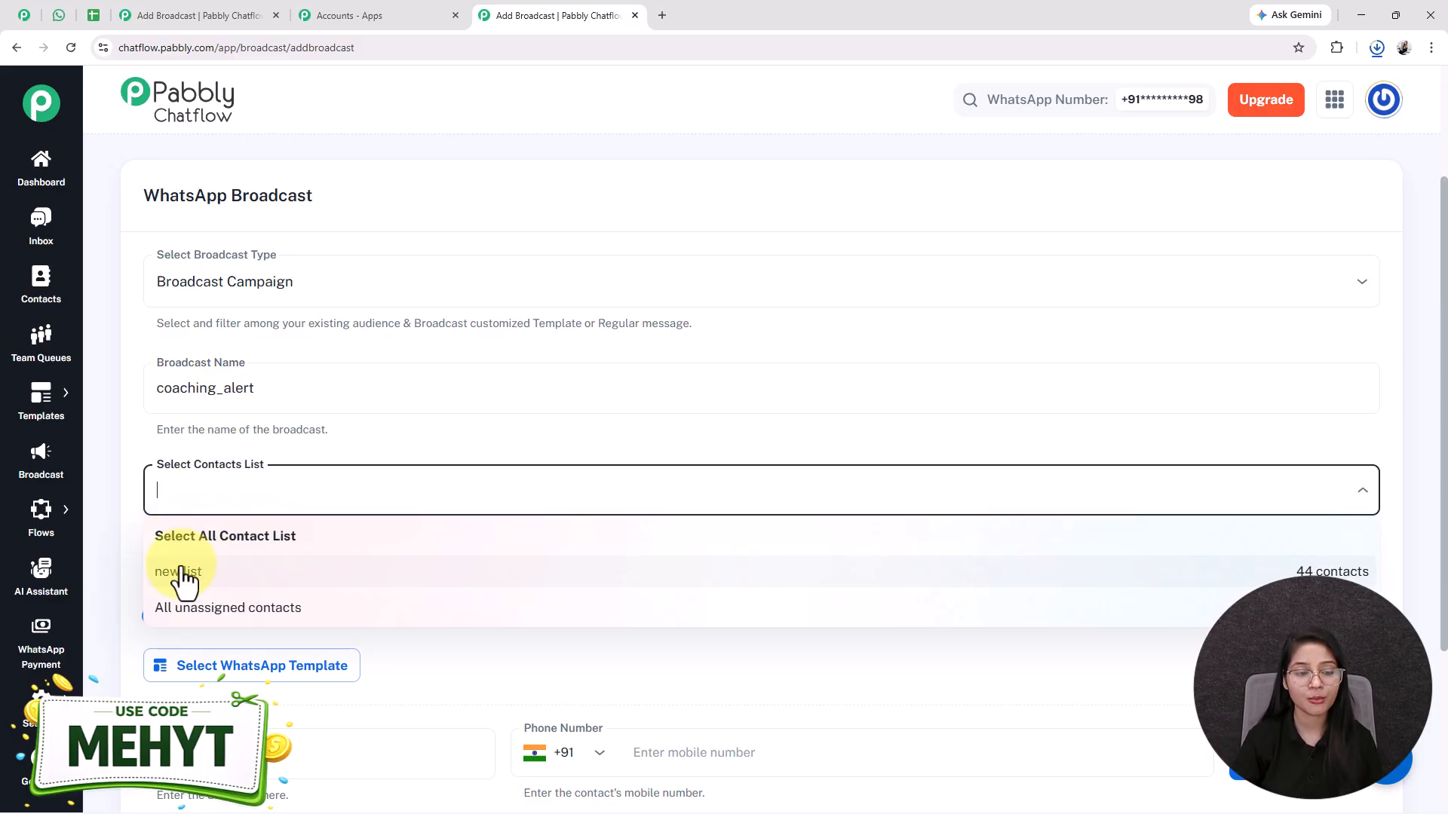
pyautogui.click(181, 573)
pyautogui.click(314, 496)
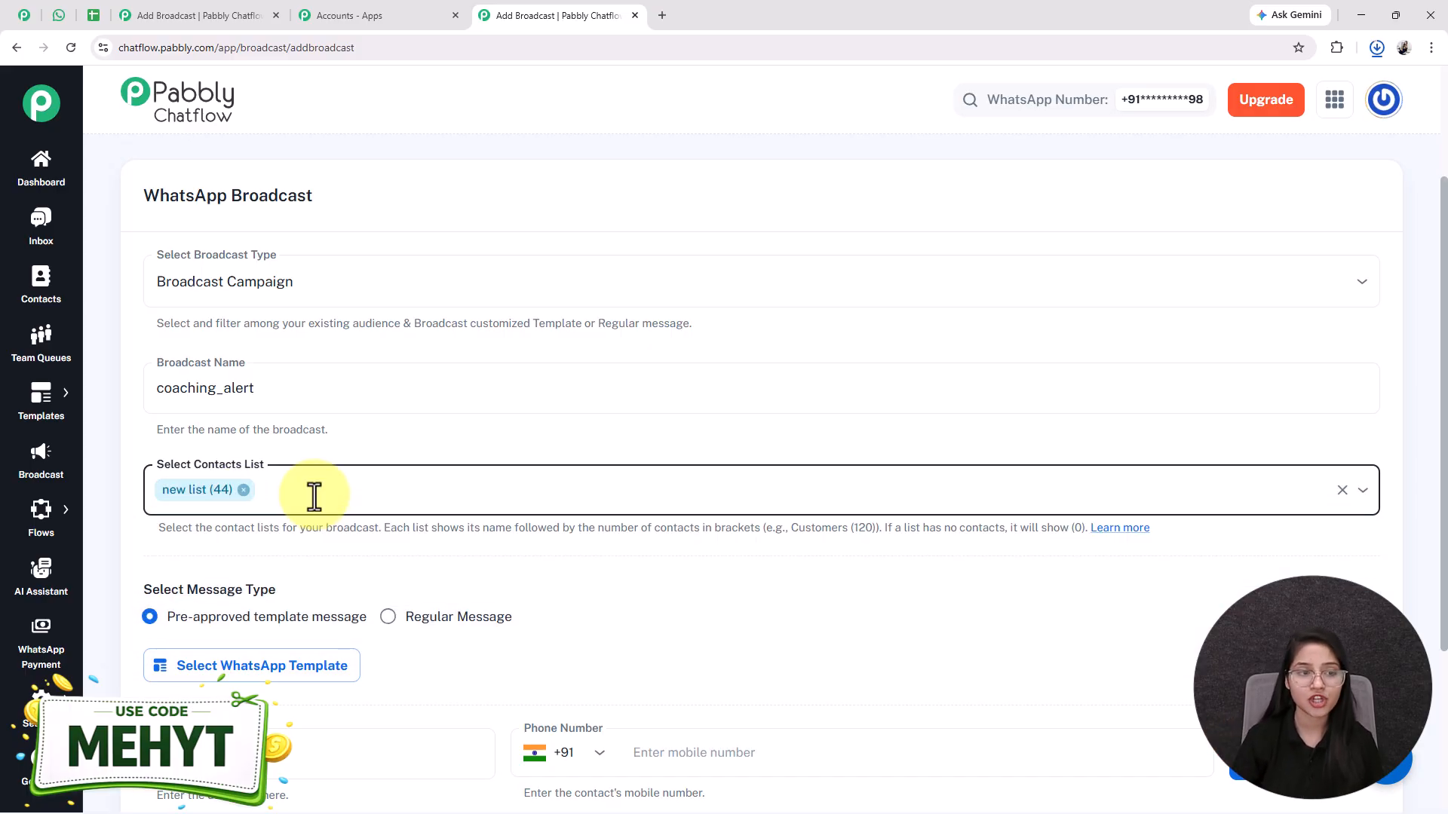
# Step: Open the Contacts page in a separate tab and bring up the form for adding contacts in bulk
pyautogui.rightClick(49, 288)
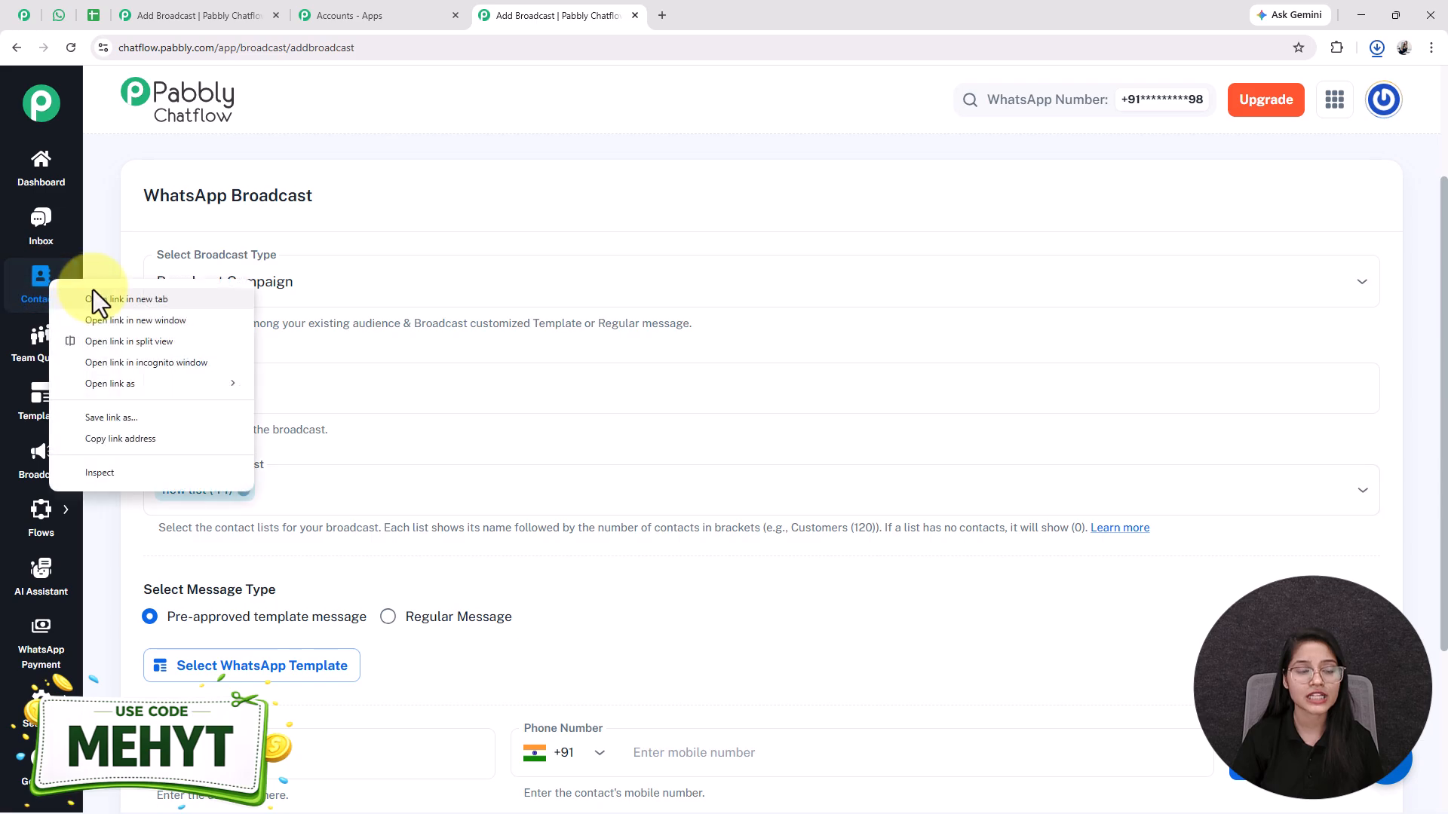
pyautogui.click(93, 291)
pyautogui.click(716, 15)
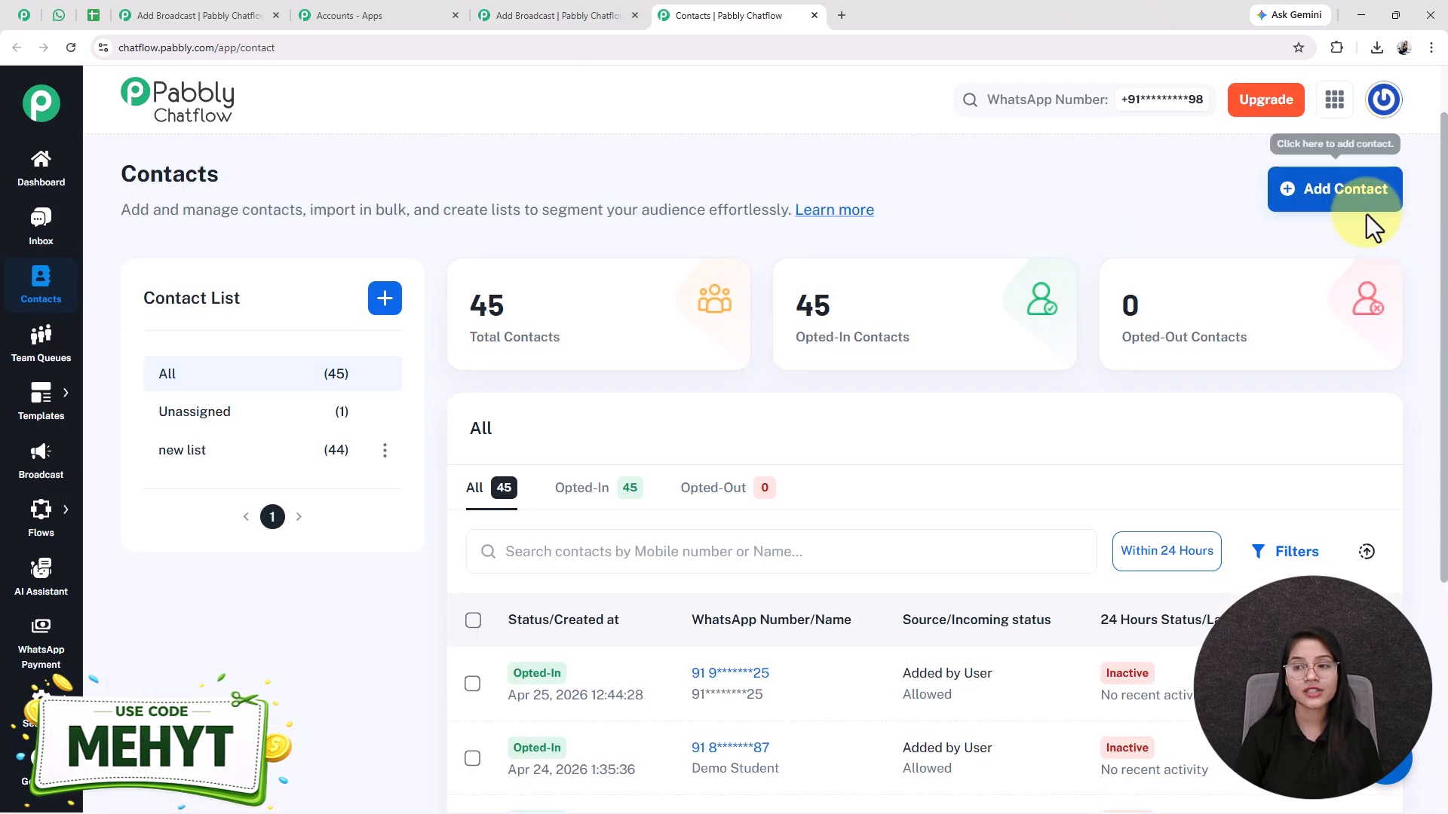
pyautogui.click(1342, 193)
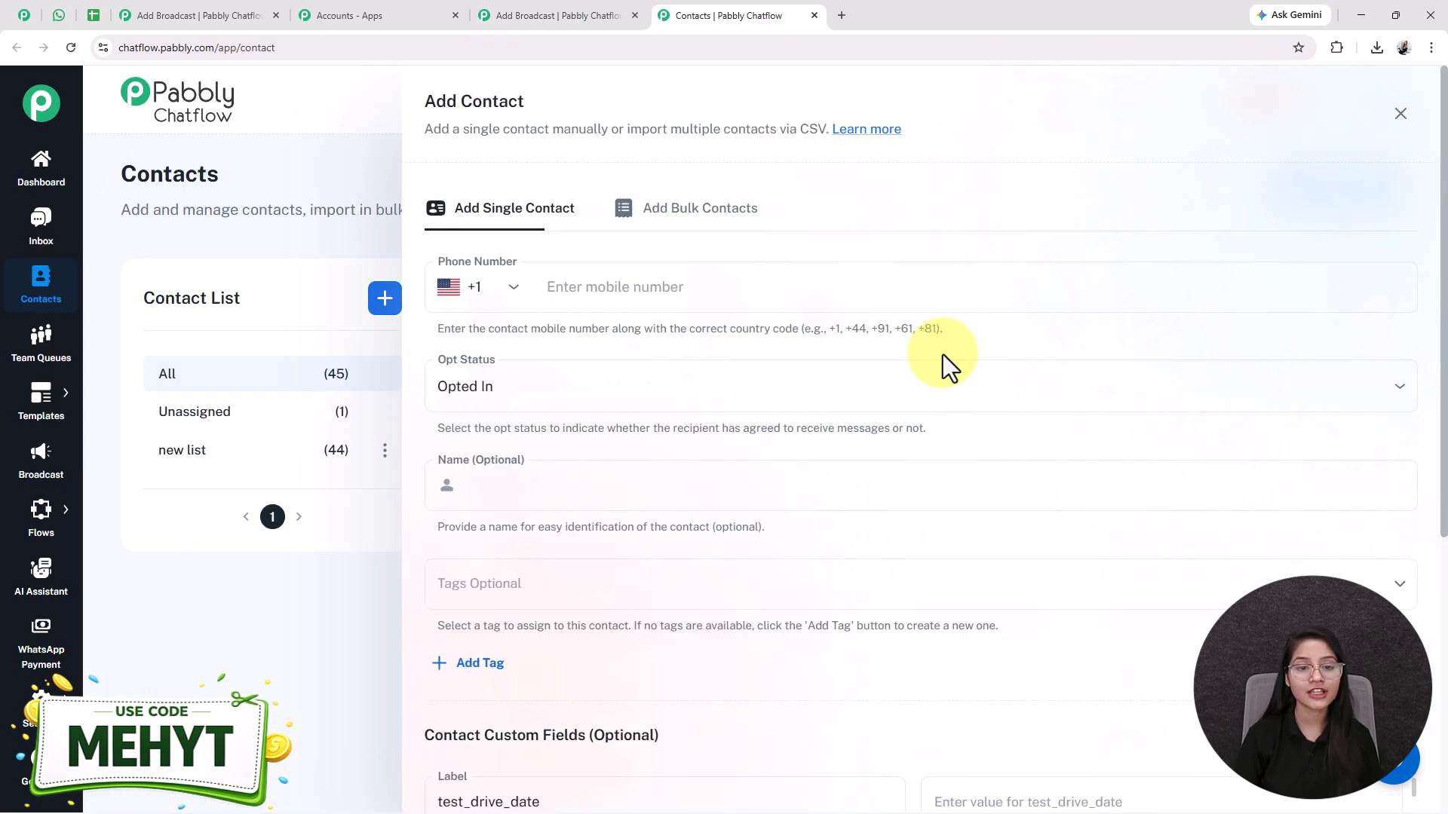
pyautogui.scroll(-10, 598, 626)
pyautogui.scroll(10, 618, 624)
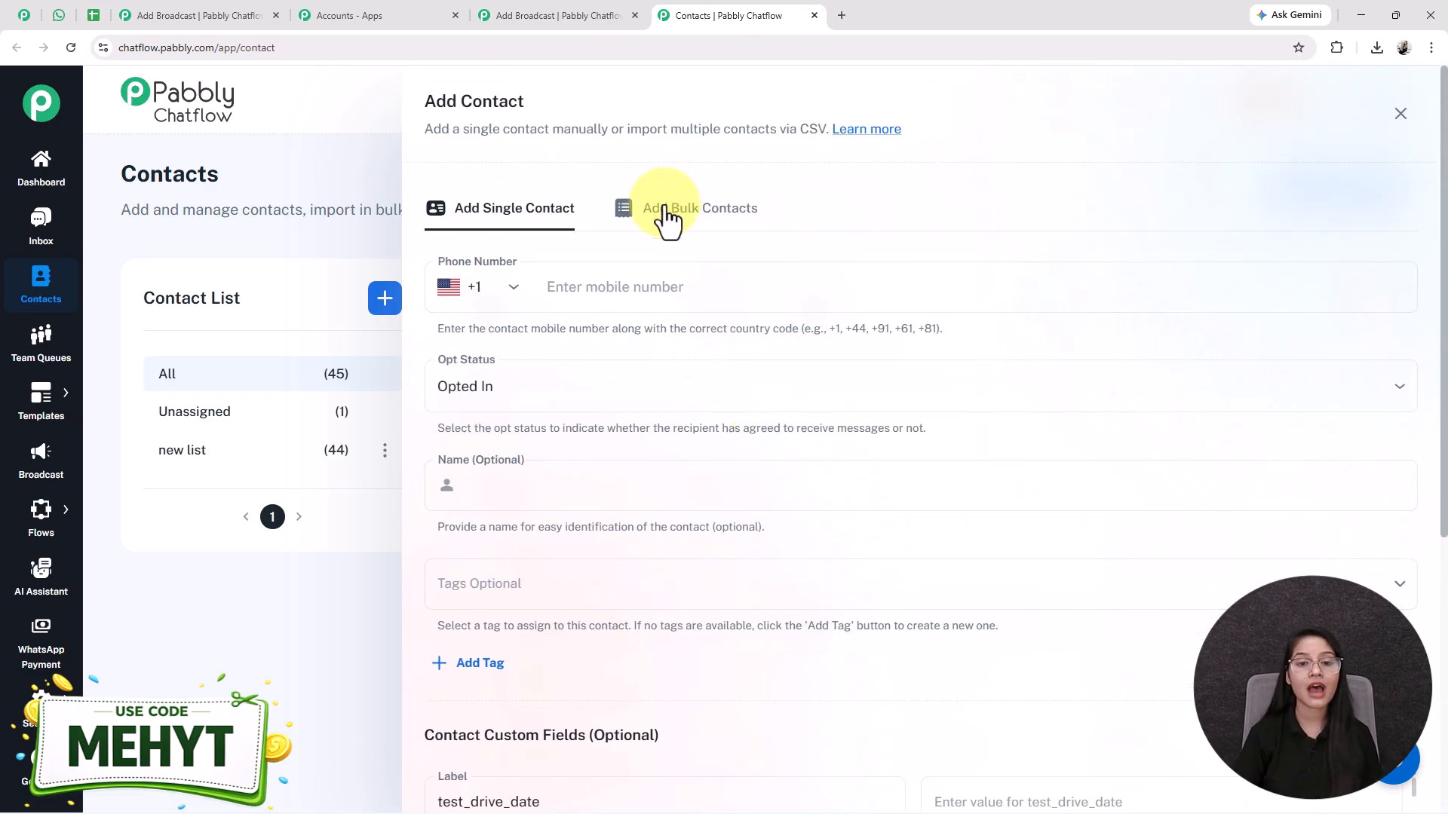
pyautogui.click(668, 218)
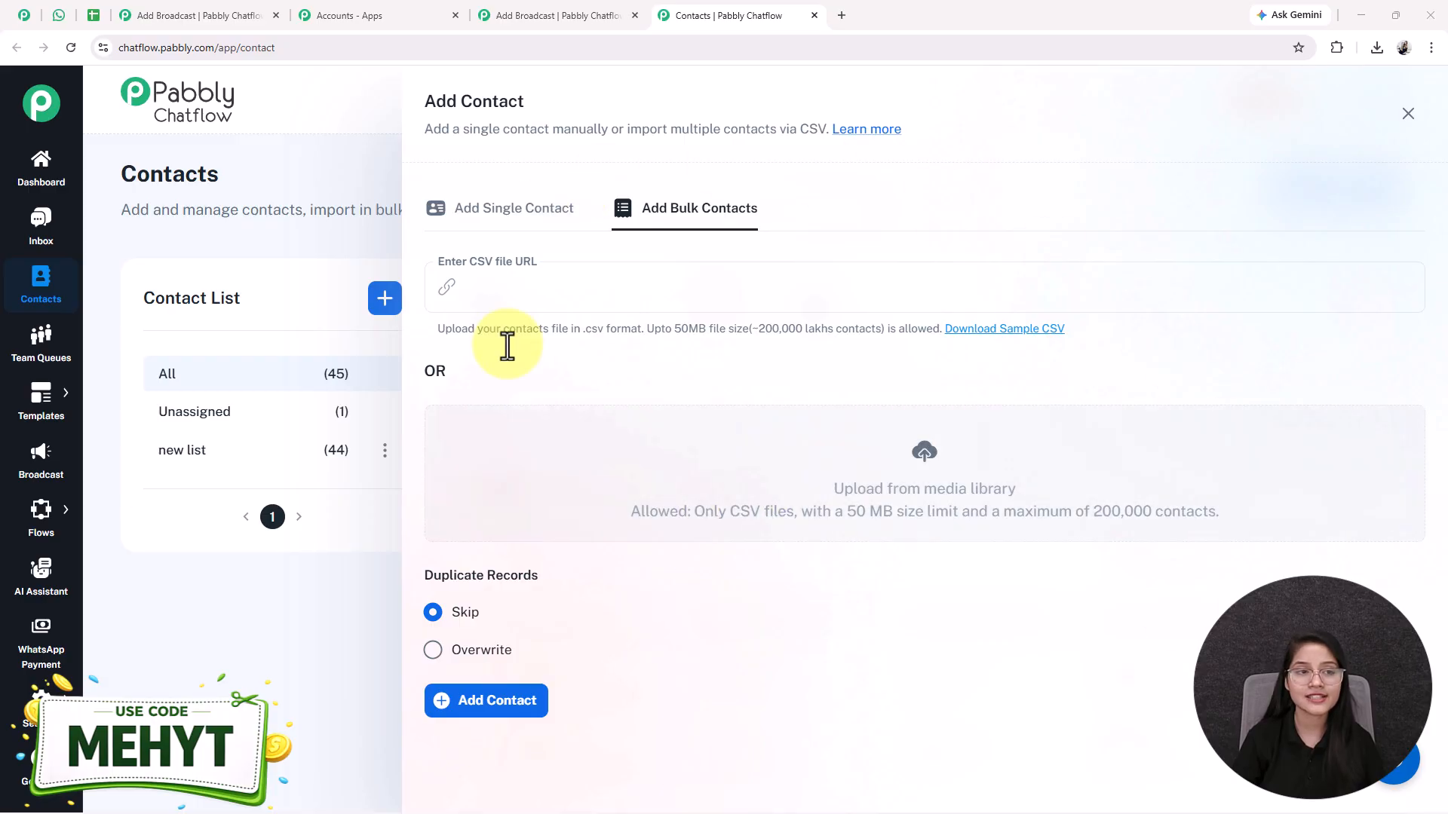
# Step: Switch to the User Record spreadsheet in Google Sheets and download Sheet1 as a comma-separated values (.csv) file
pyautogui.click(89, 18)
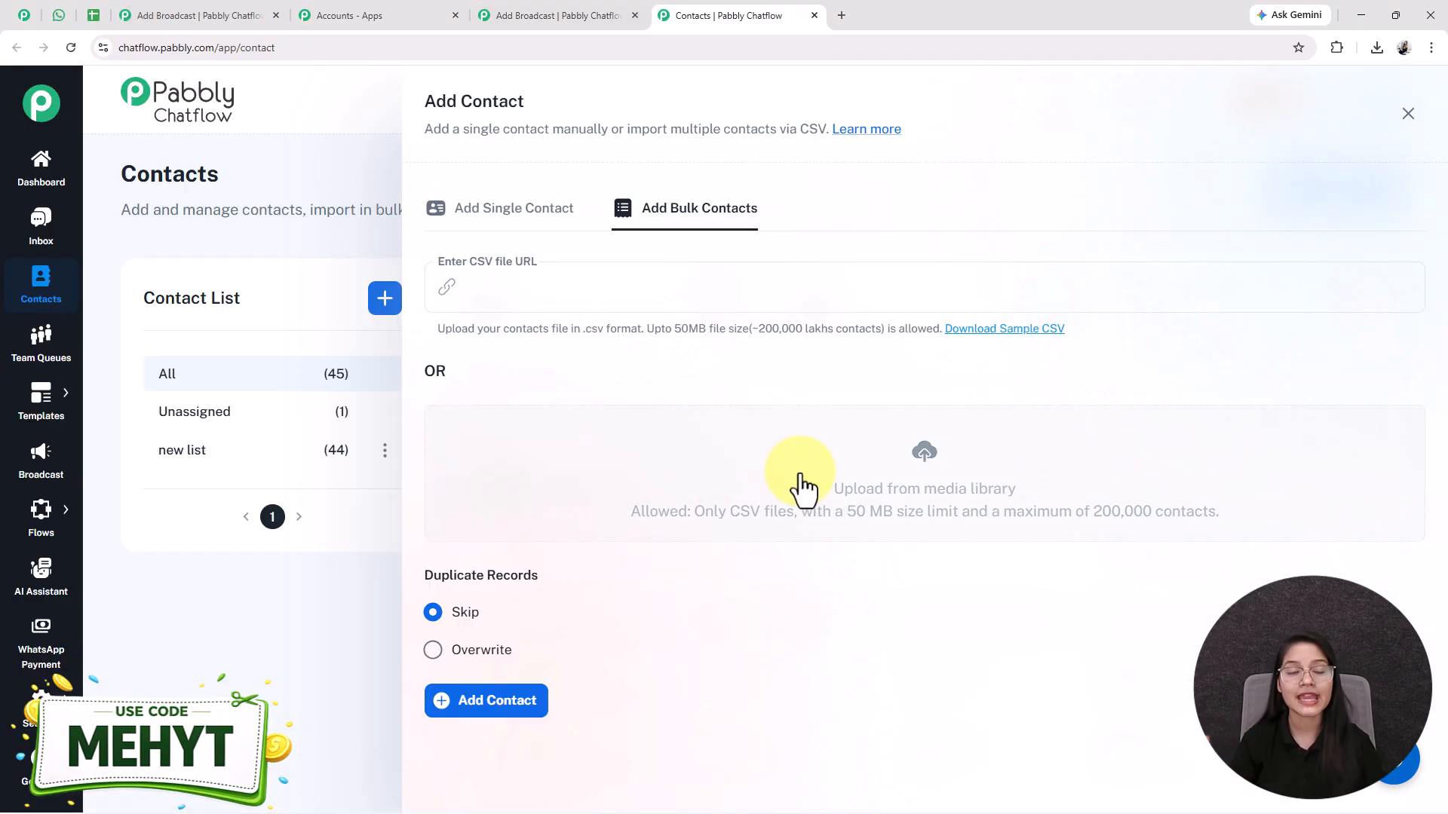
pyautogui.click(92, 17)
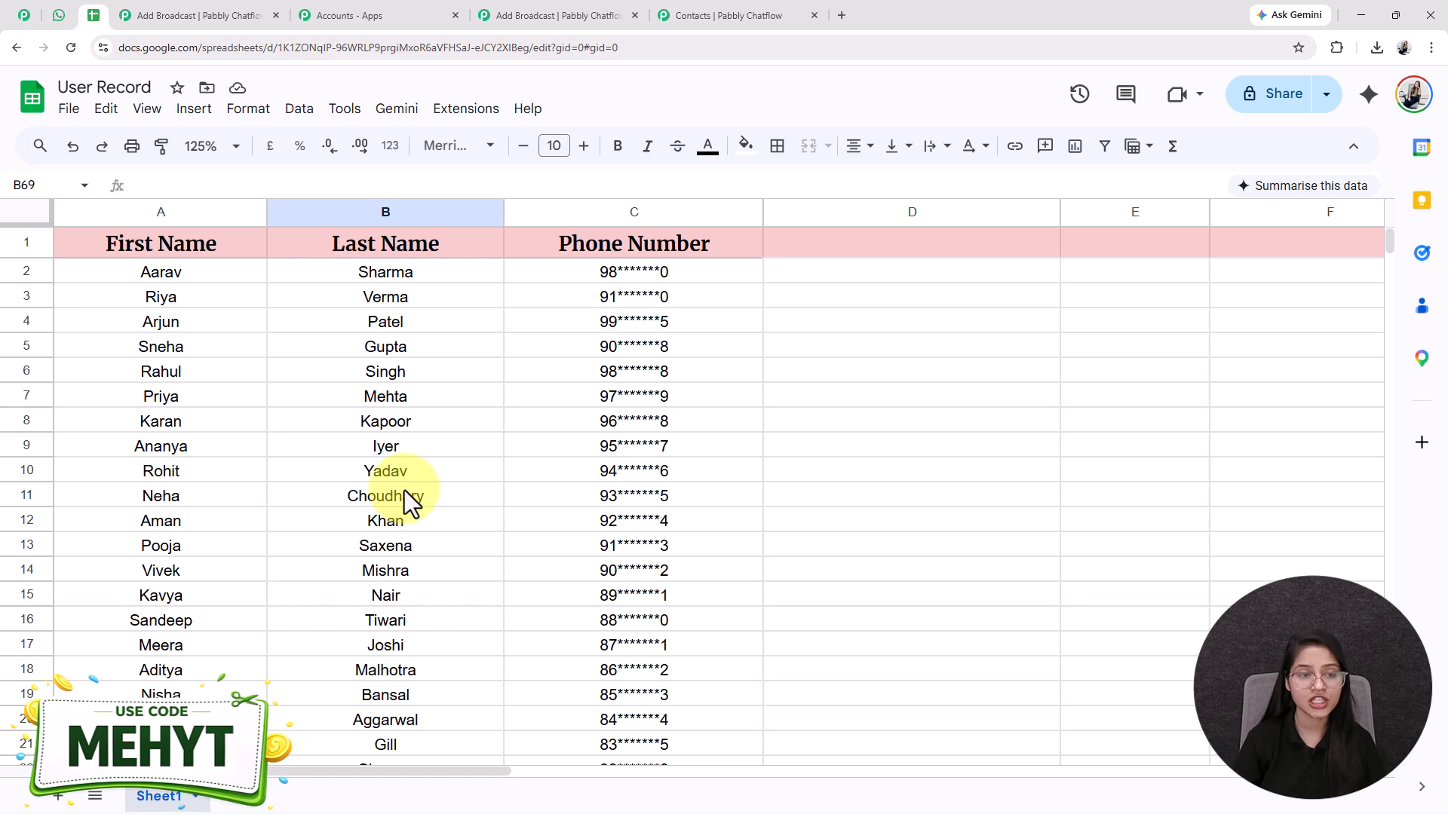
pyautogui.click(69, 110)
pyautogui.moveTo(161, 339)
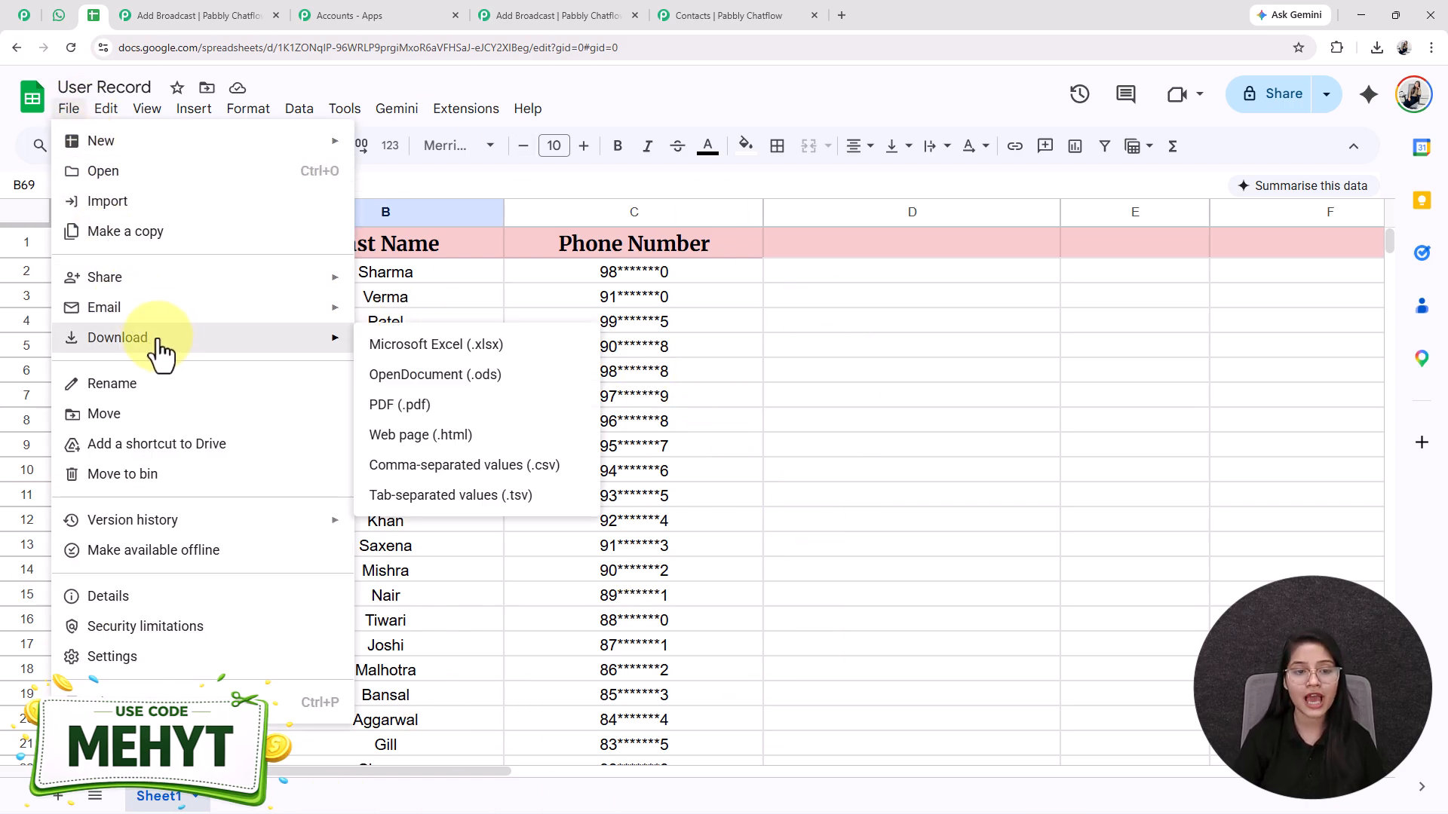
pyautogui.click(440, 469)
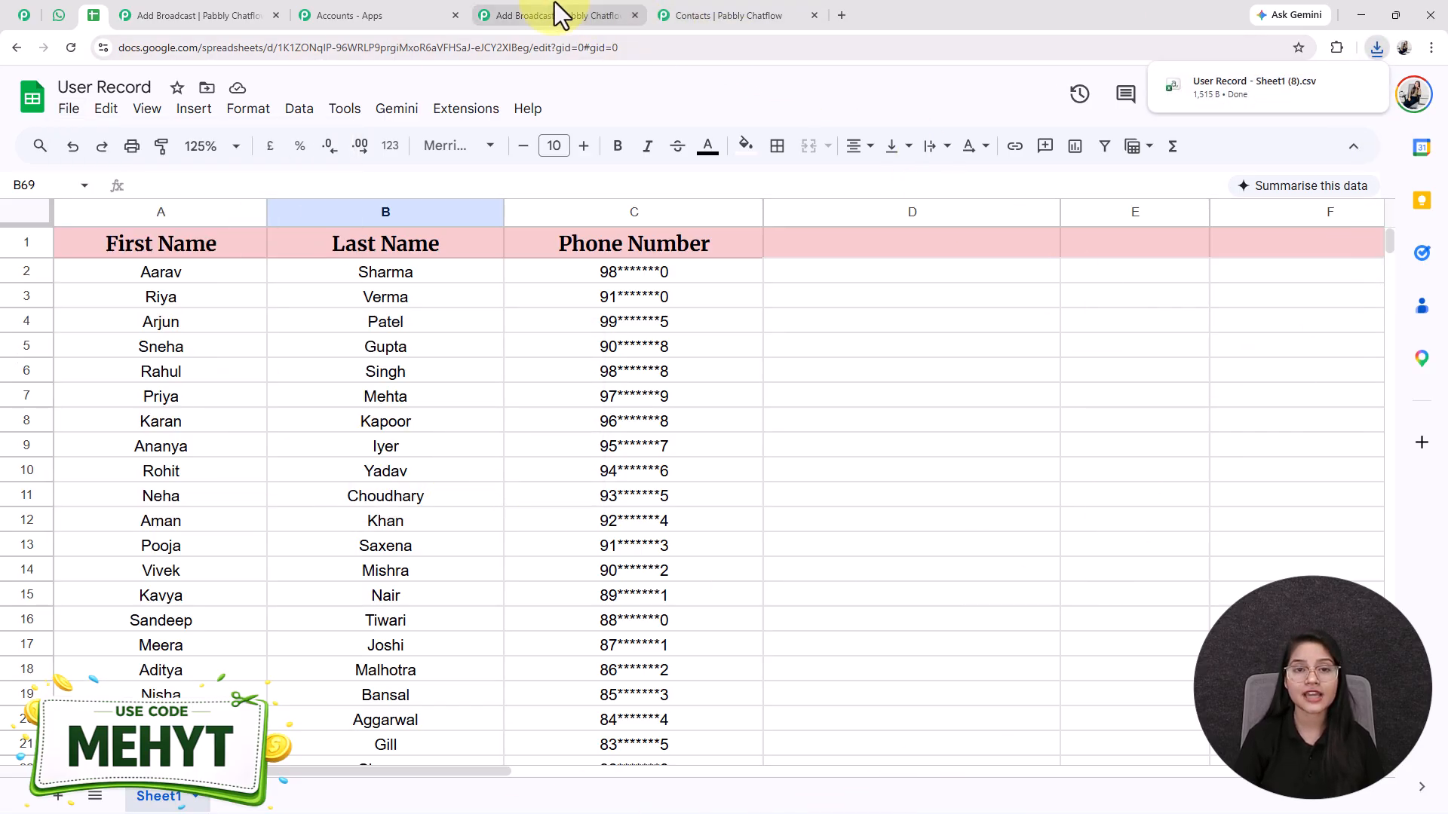
# Step: Return to the Contacts page and upload User Record - Sheet1 (8).csv to the media library from the bulk contacts form
pyautogui.click(737, 15)
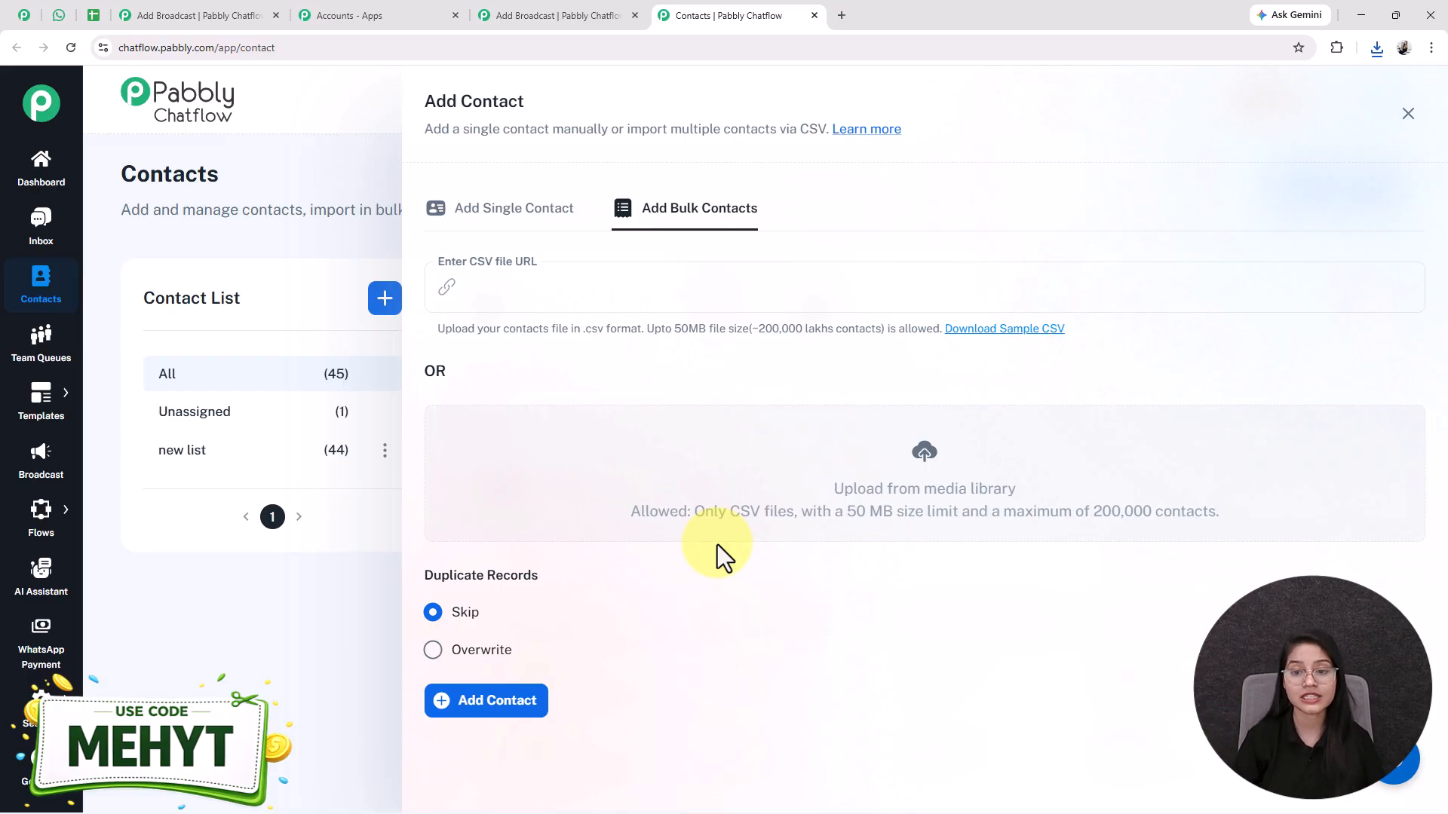
pyautogui.click(920, 459)
pyautogui.click(1105, 267)
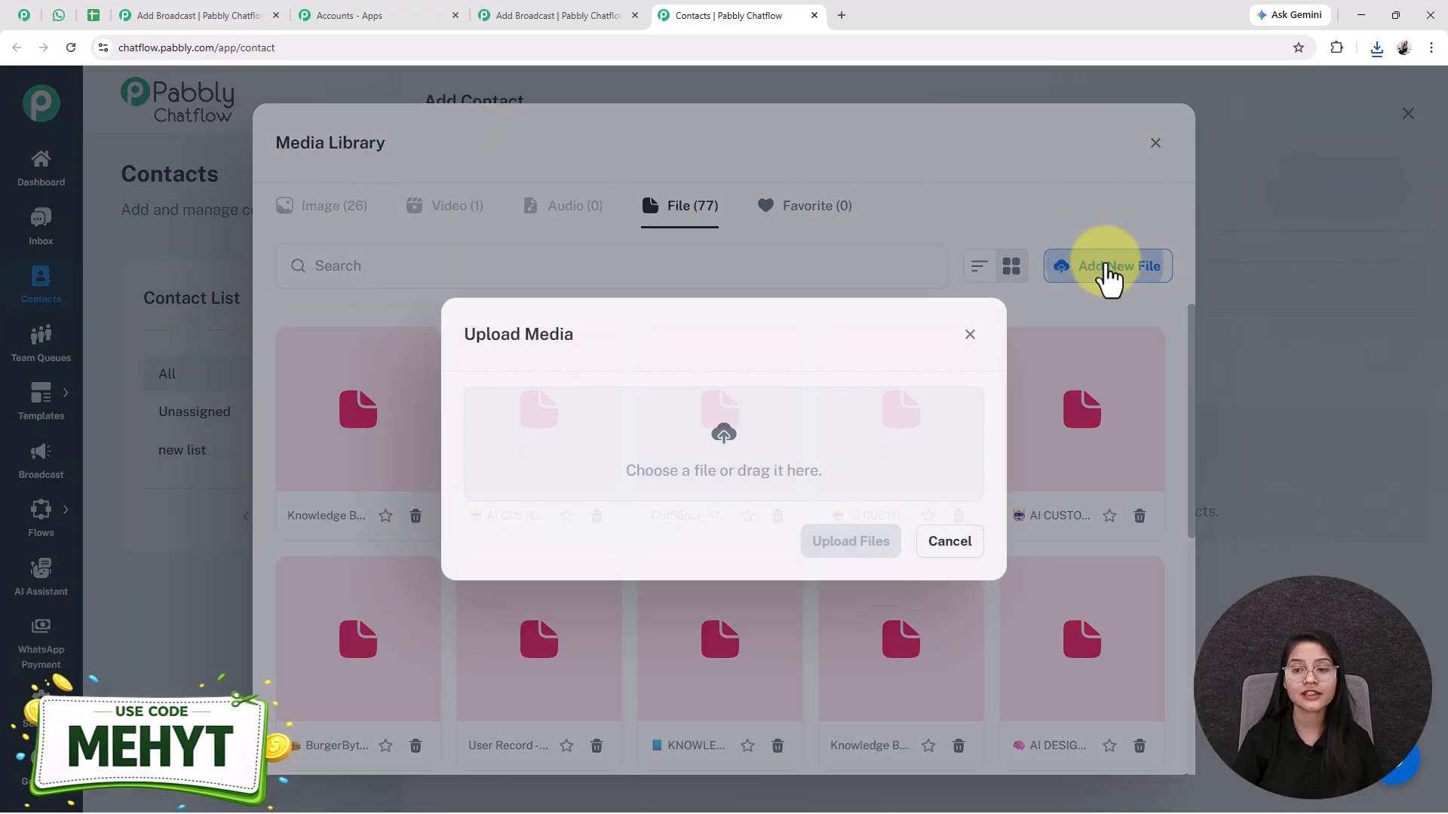
pyautogui.click(1382, 49)
pyautogui.click(1387, 50)
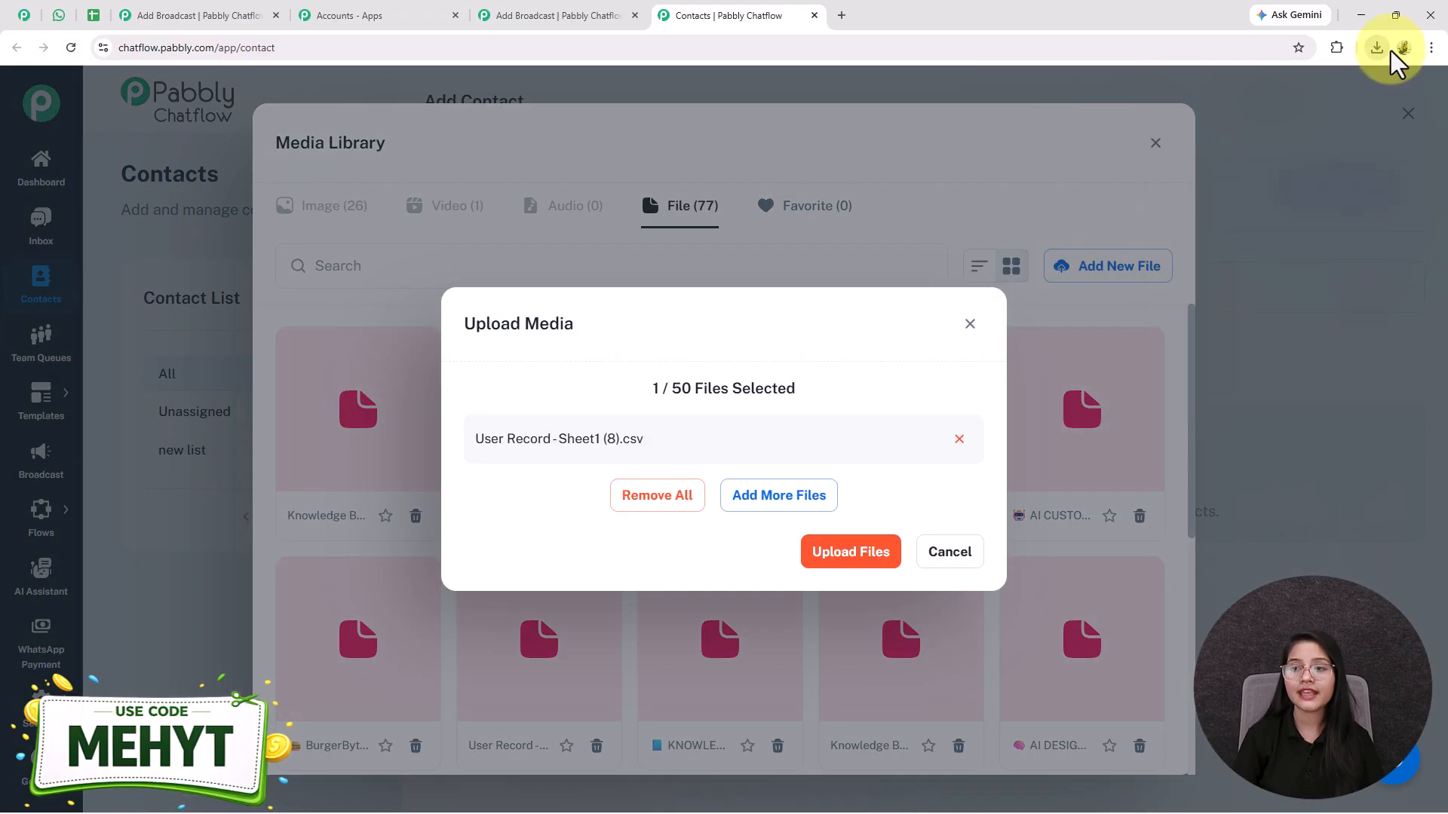
pyautogui.click(853, 562)
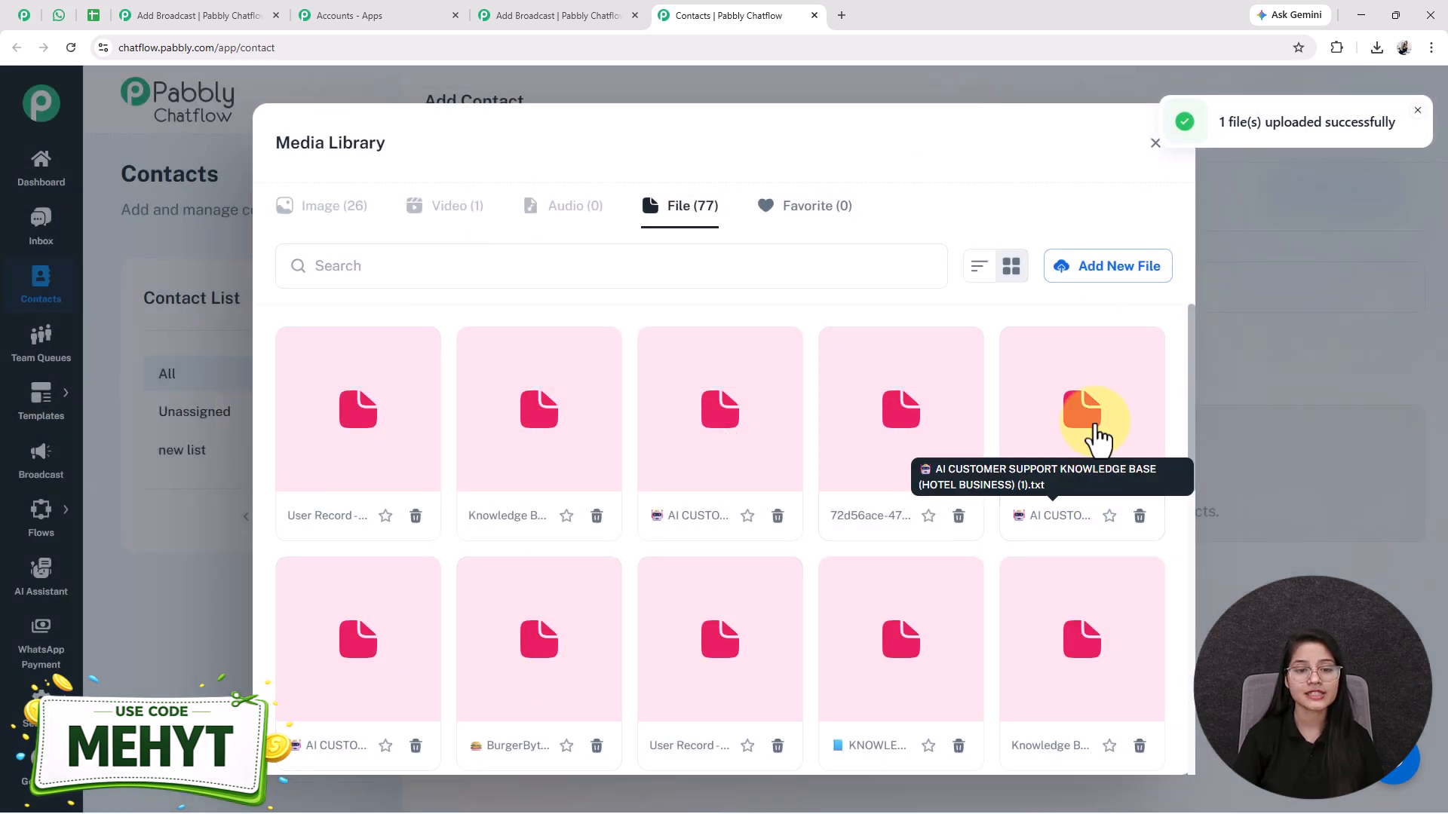
# Step: Insert the uploaded User Record CSV into the bulk contacts form, review its field mapping, and close the form without adding contacts
pyautogui.click(354, 427)
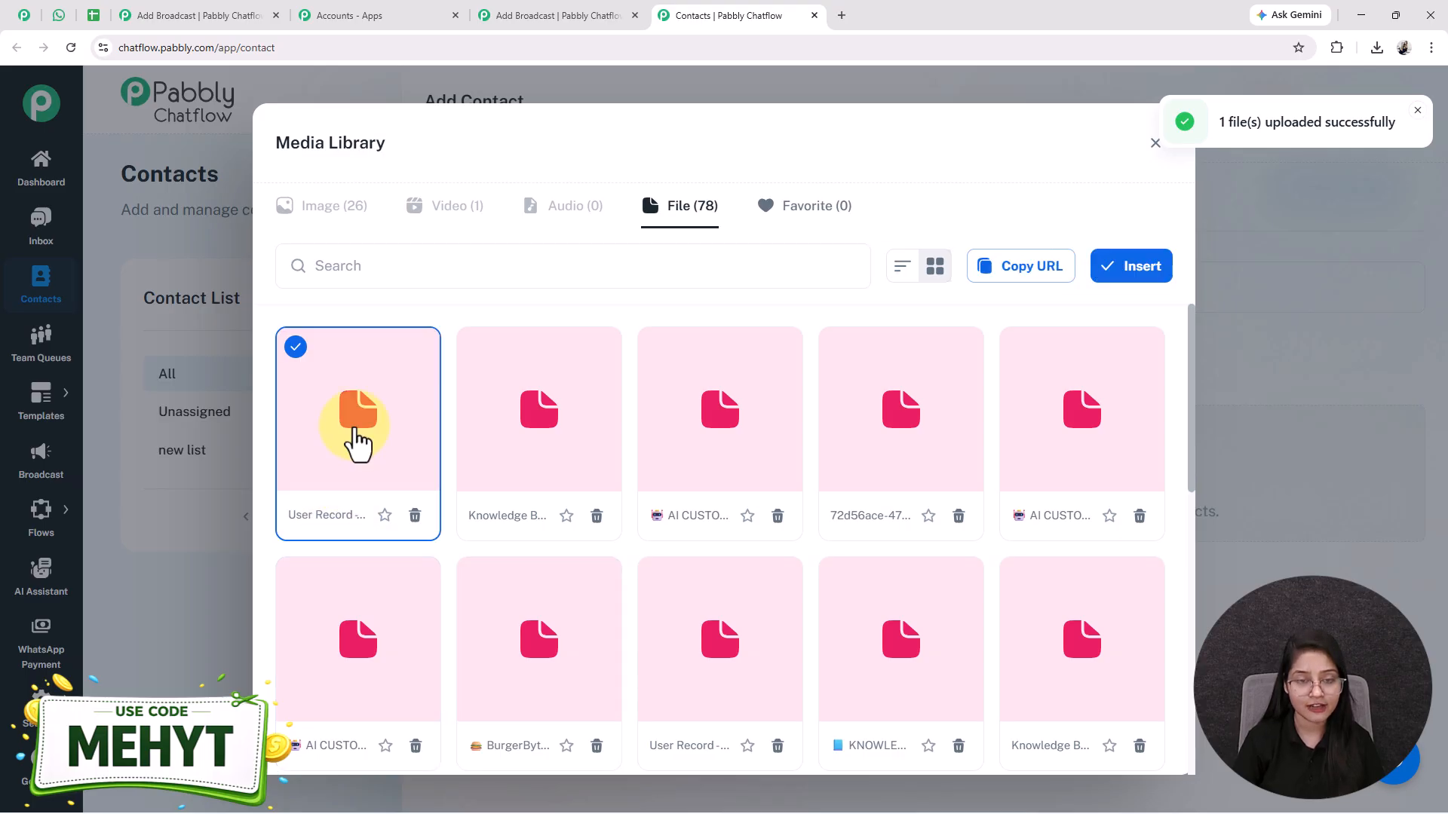
pyautogui.click(1137, 270)
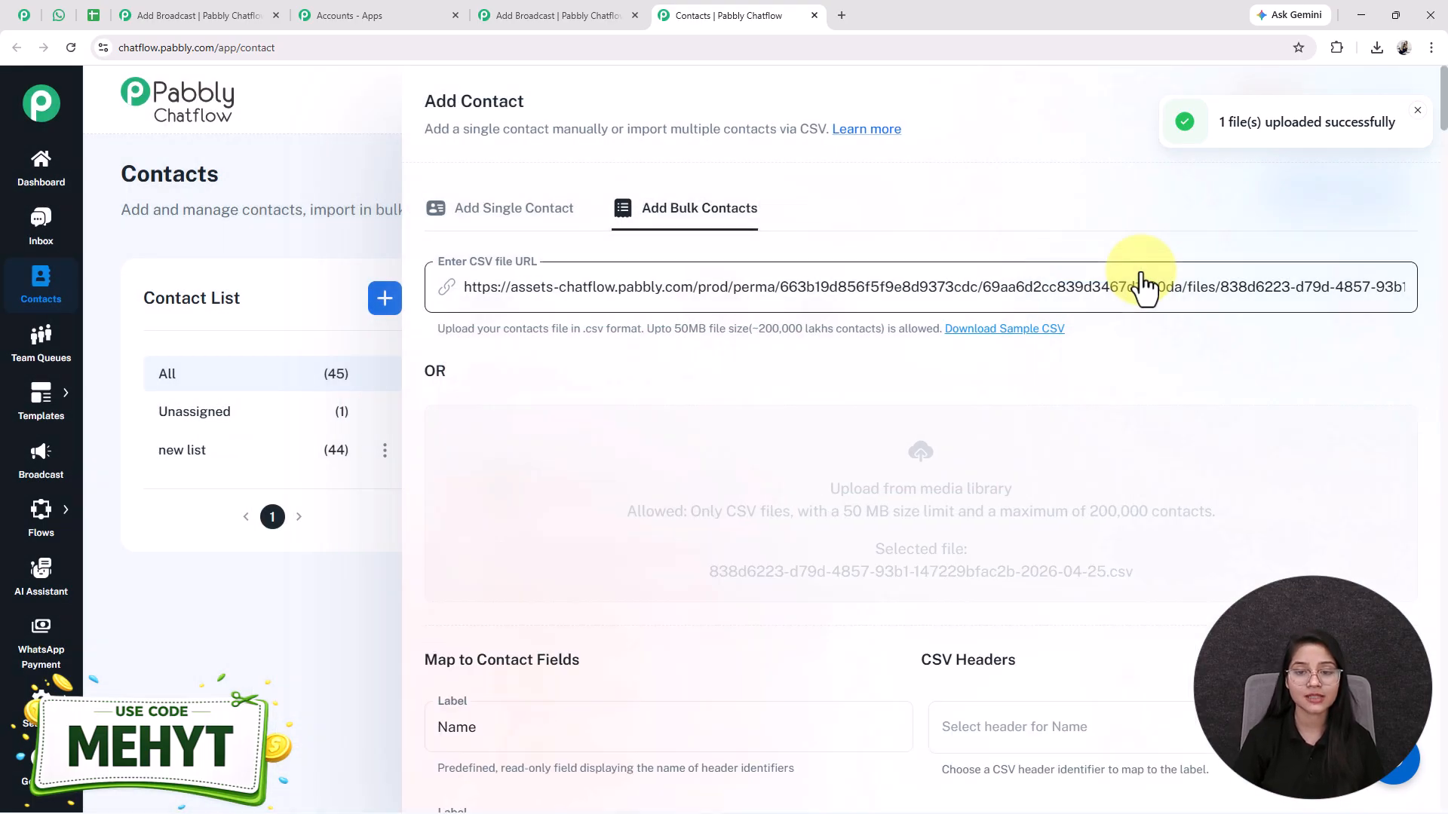
pyautogui.scroll(-3, 847, 458)
pyautogui.middleClick(847, 458)
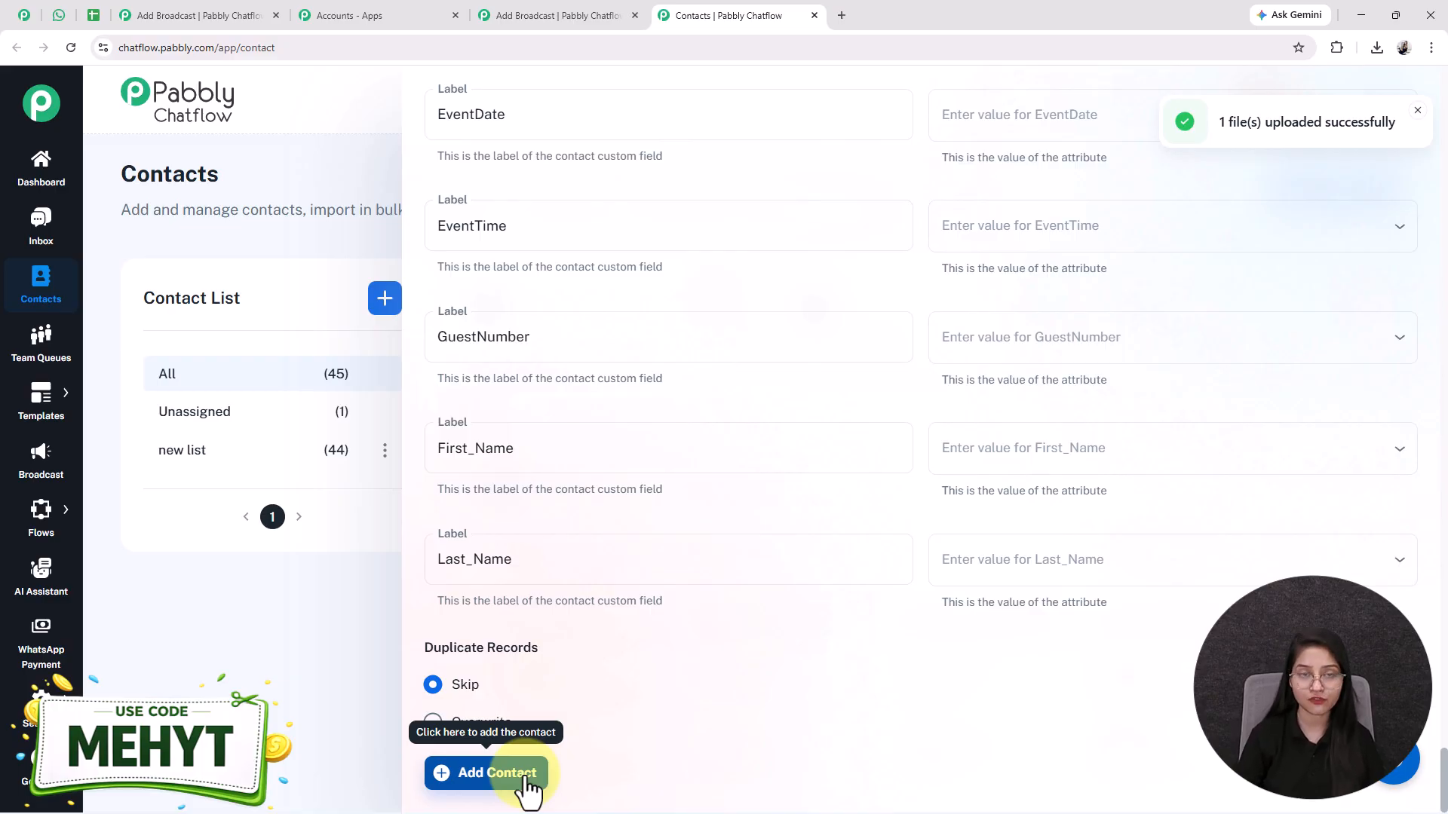
pyautogui.click(543, 14)
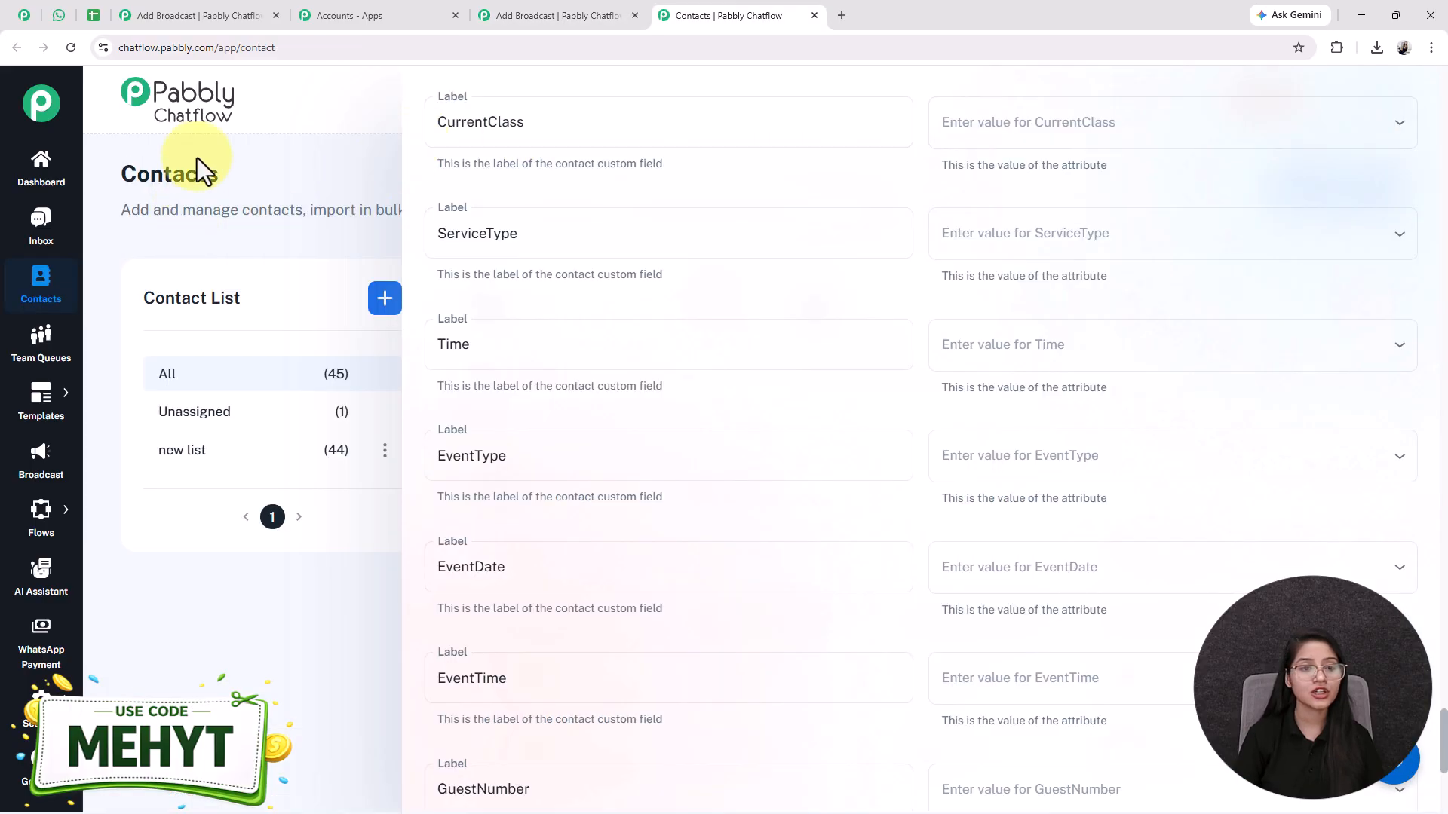
pyautogui.click(142, 192)
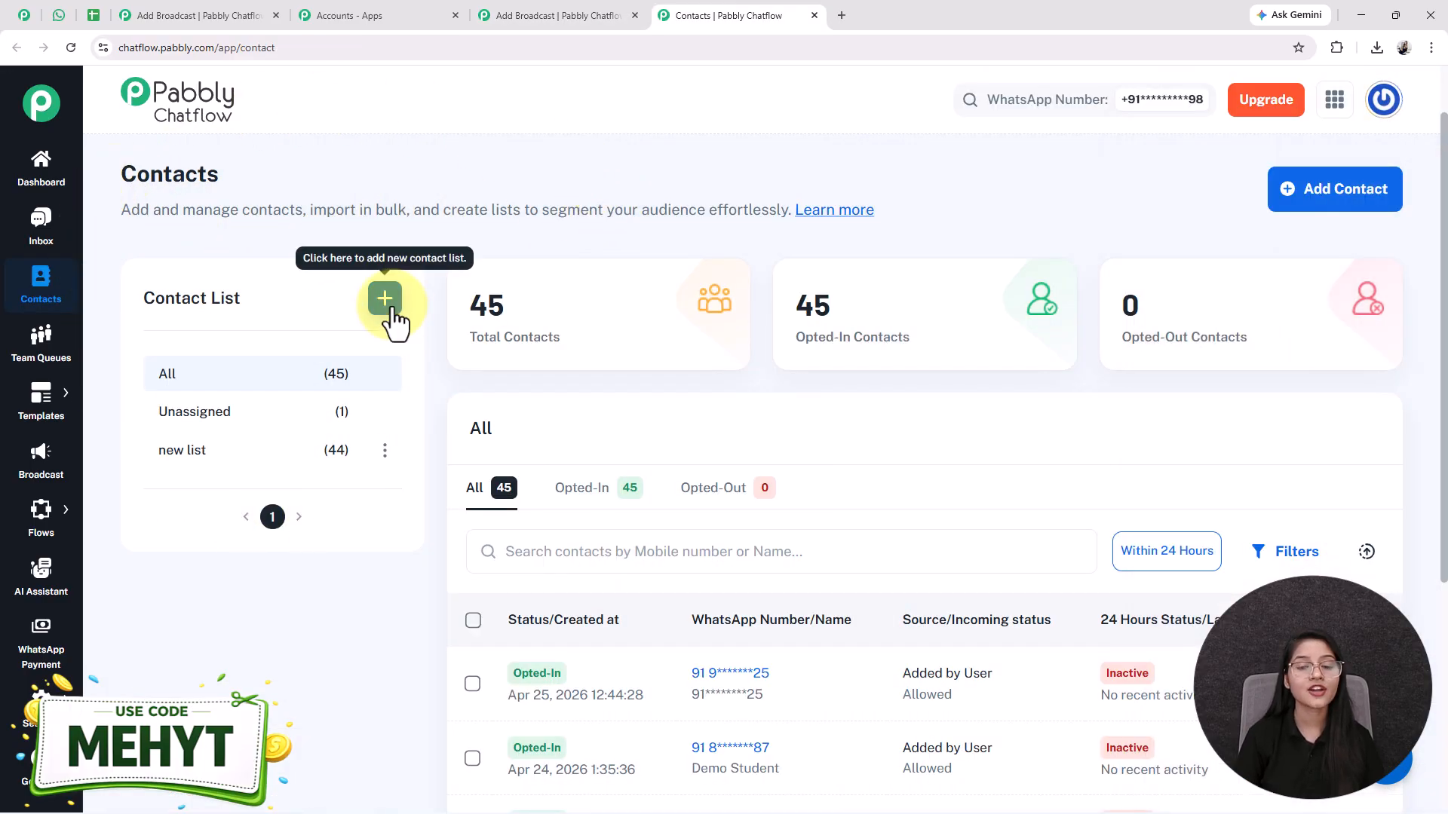
# Step: Show the contacts stored in "new list" and look through them
pyautogui.click(203, 463)
pyautogui.scroll(-2, 957, 590)
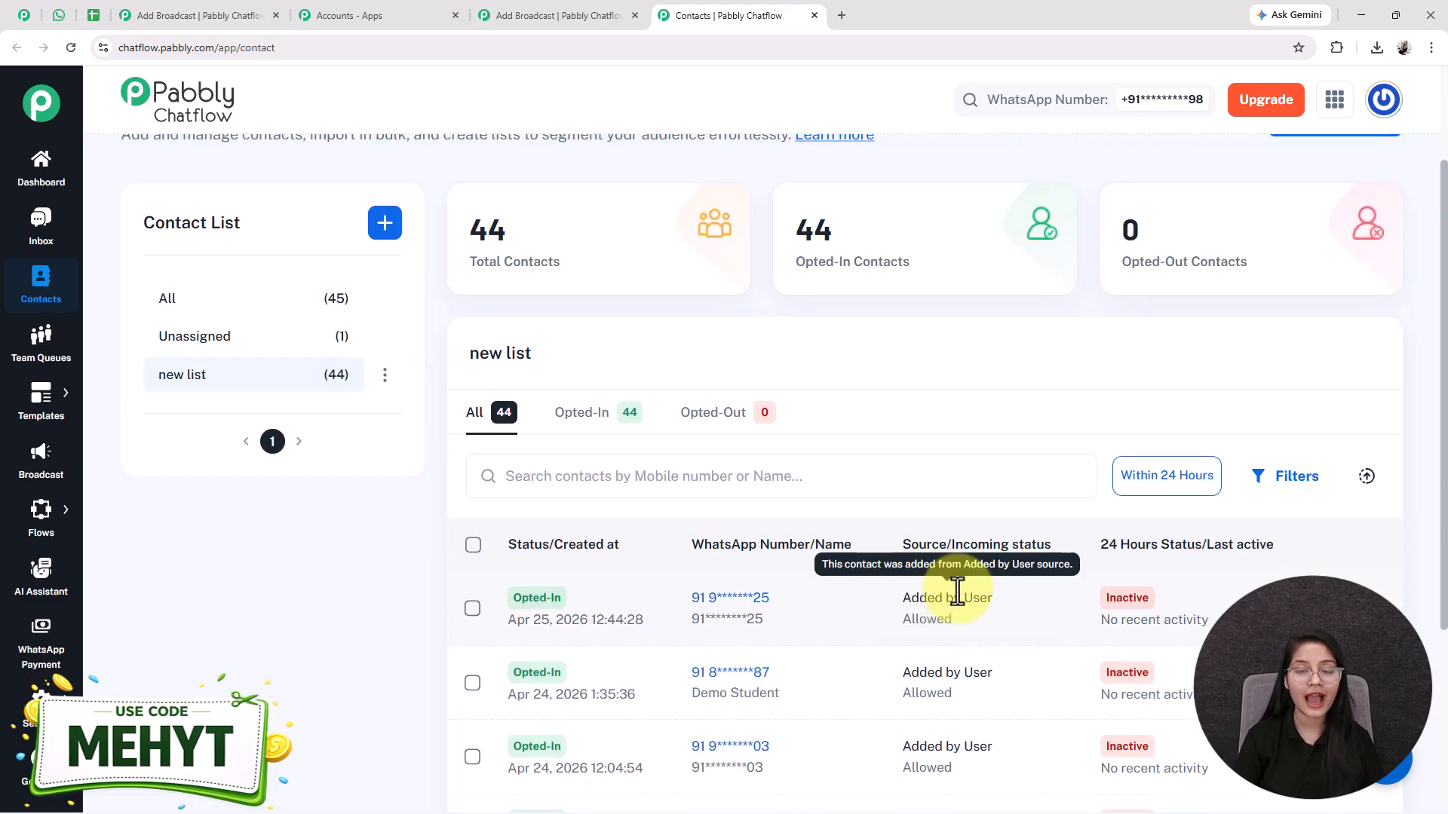
pyautogui.scroll(2, 808, 506)
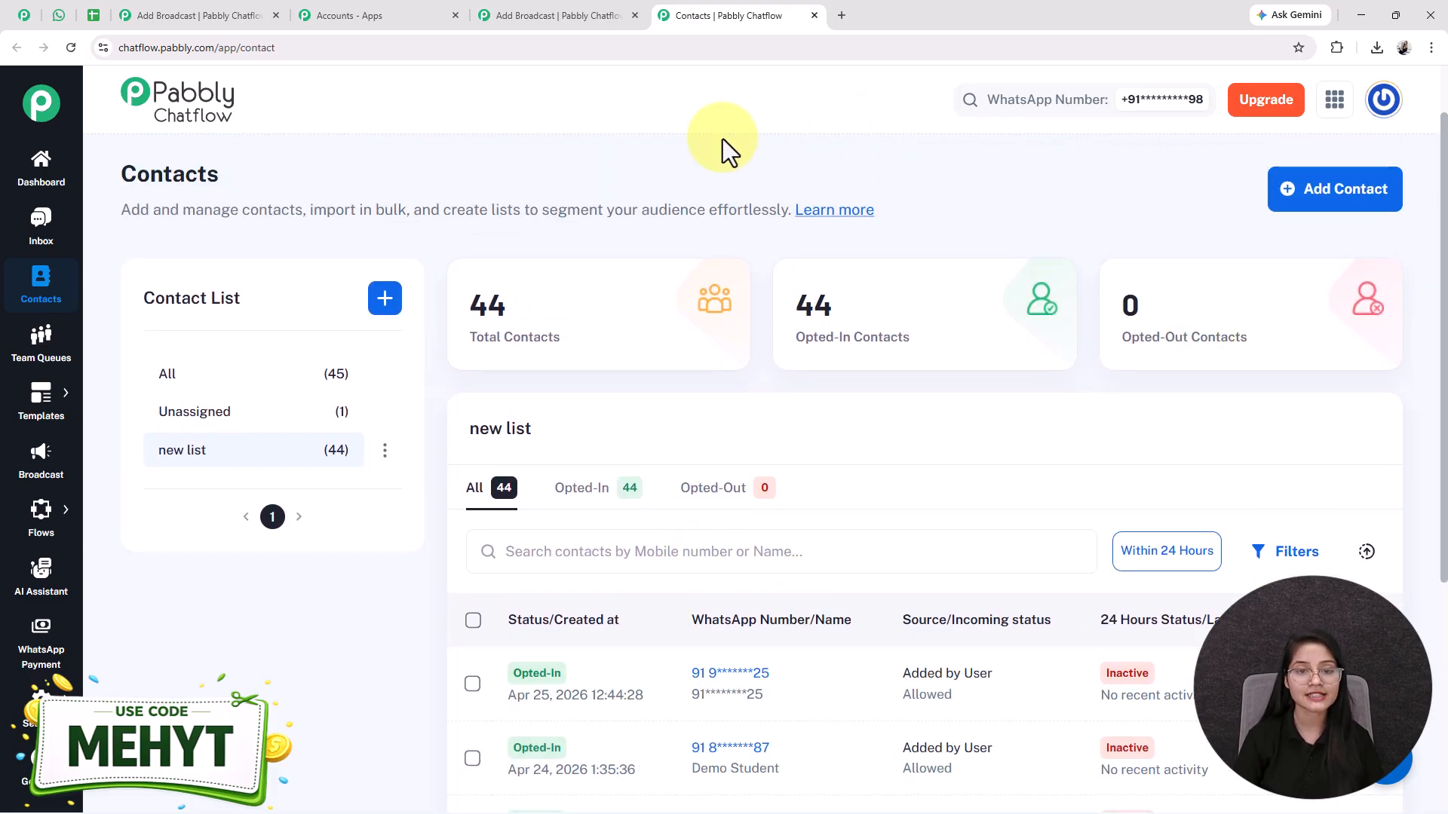
# Step: Return to the coaching_alert broadcast form and check its contact list and the available message types
pyautogui.click(531, 12)
pyautogui.click(215, 489)
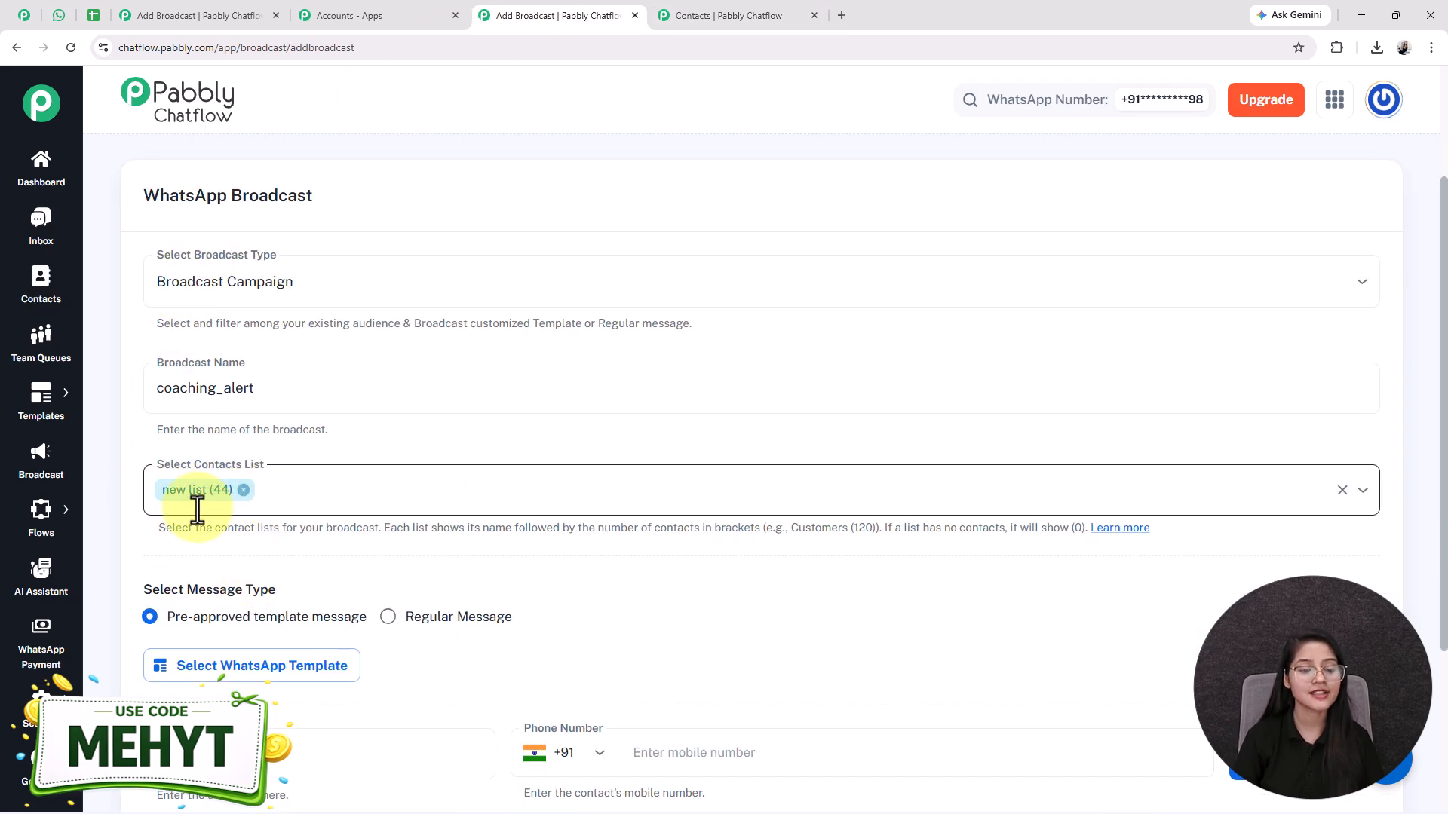
pyautogui.scroll(-1, 196, 510)
pyautogui.scroll(-1, 309, 527)
pyautogui.moveTo(288, 445); pyautogui.dragTo(131, 439)
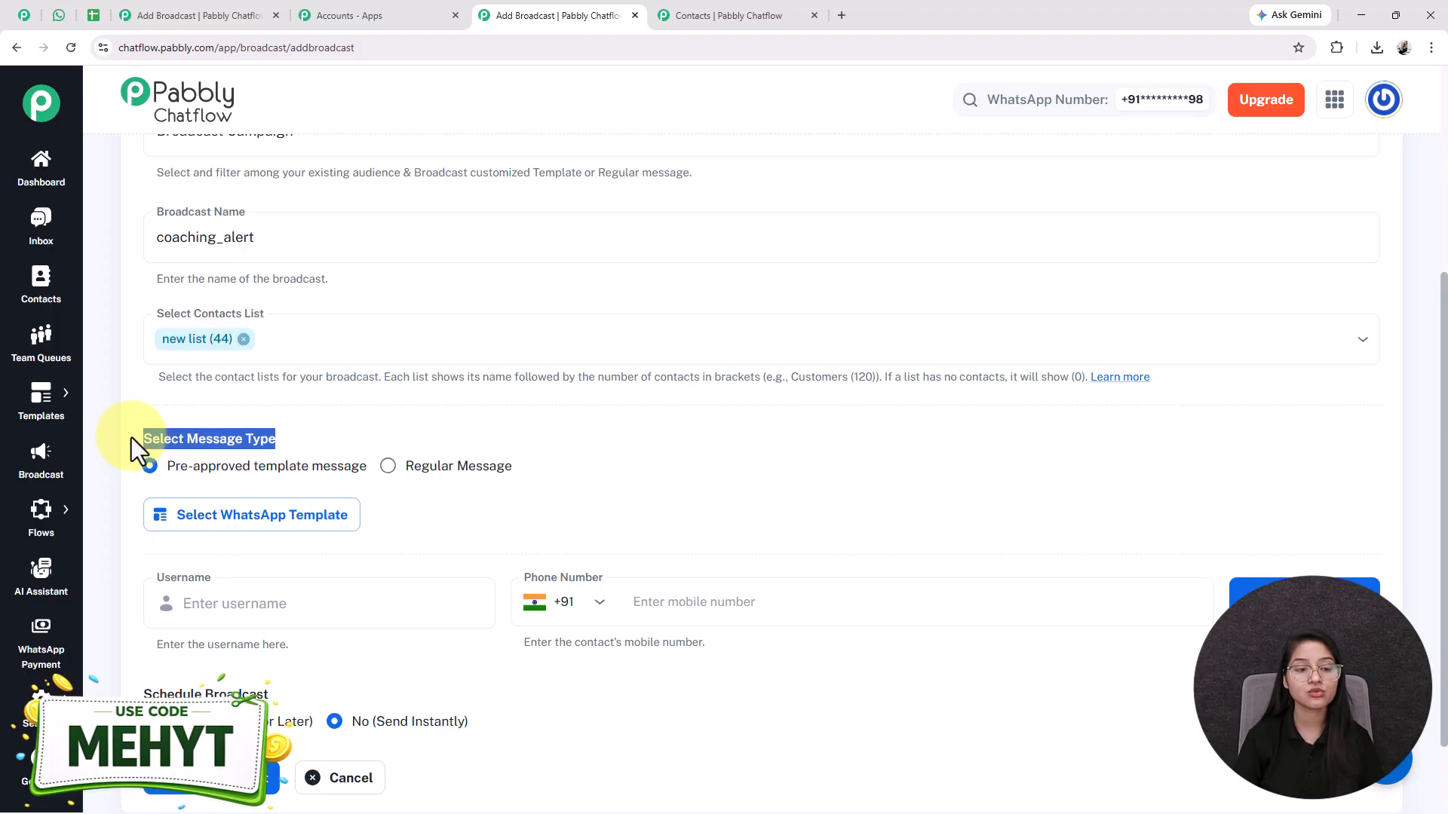
pyautogui.moveTo(514, 468); pyautogui.dragTo(404, 475)
pyautogui.click(297, 400)
pyautogui.scroll(-2, 297, 400)
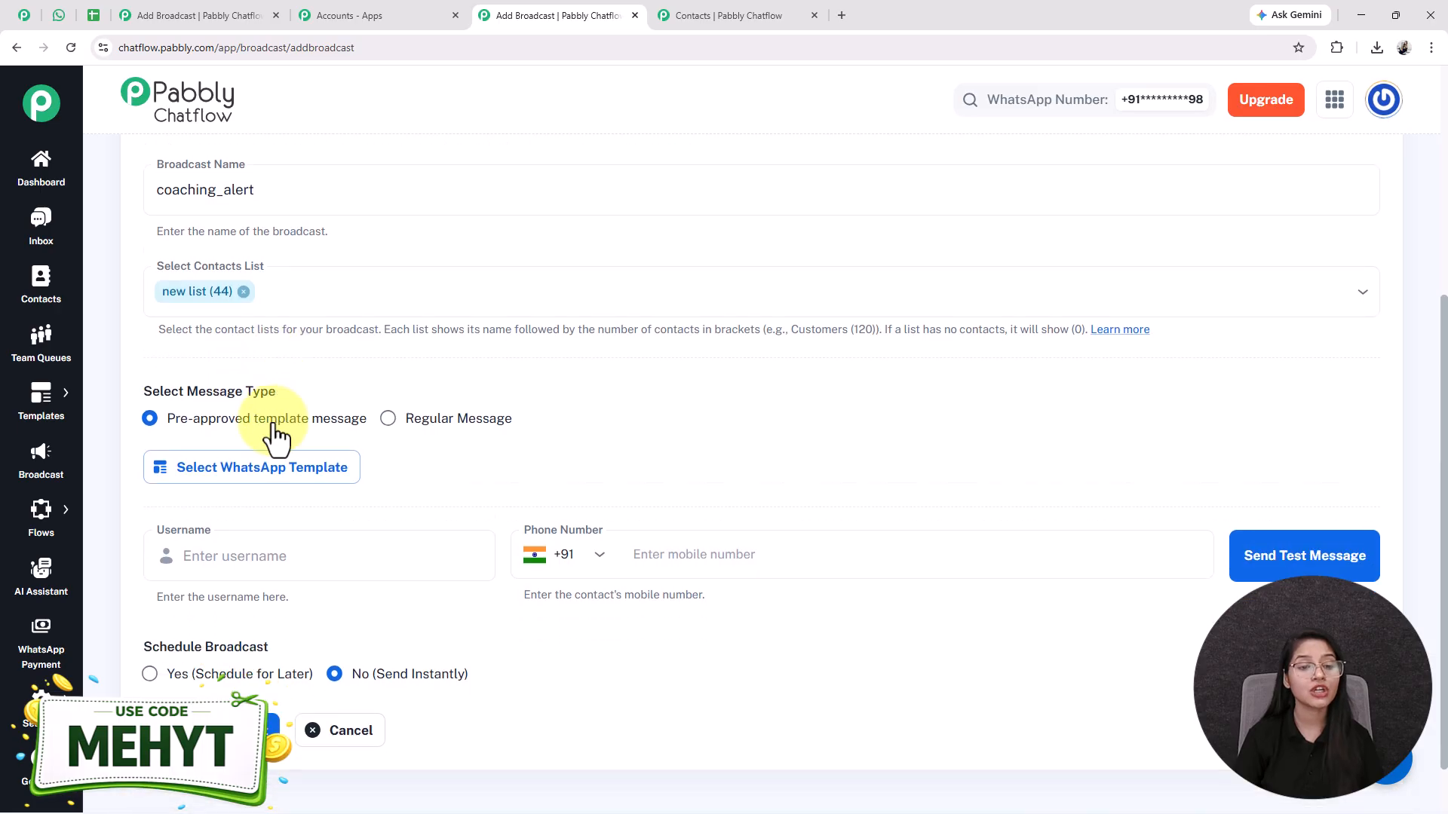
# Step: Switch the message type to Regular Message, view its content types, and return to Pre-approved template message
pyautogui.click(388, 364)
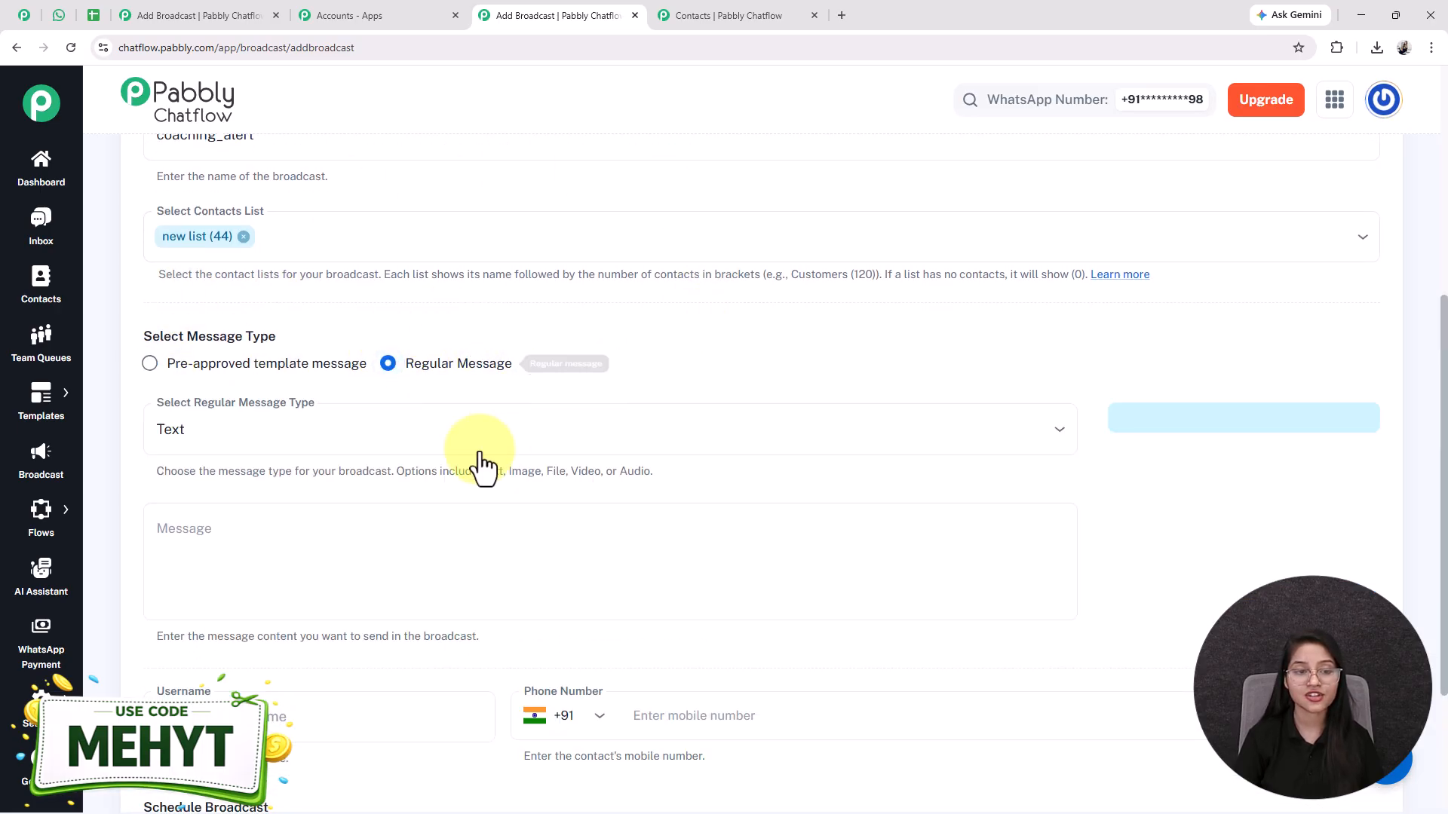
pyautogui.click(249, 443)
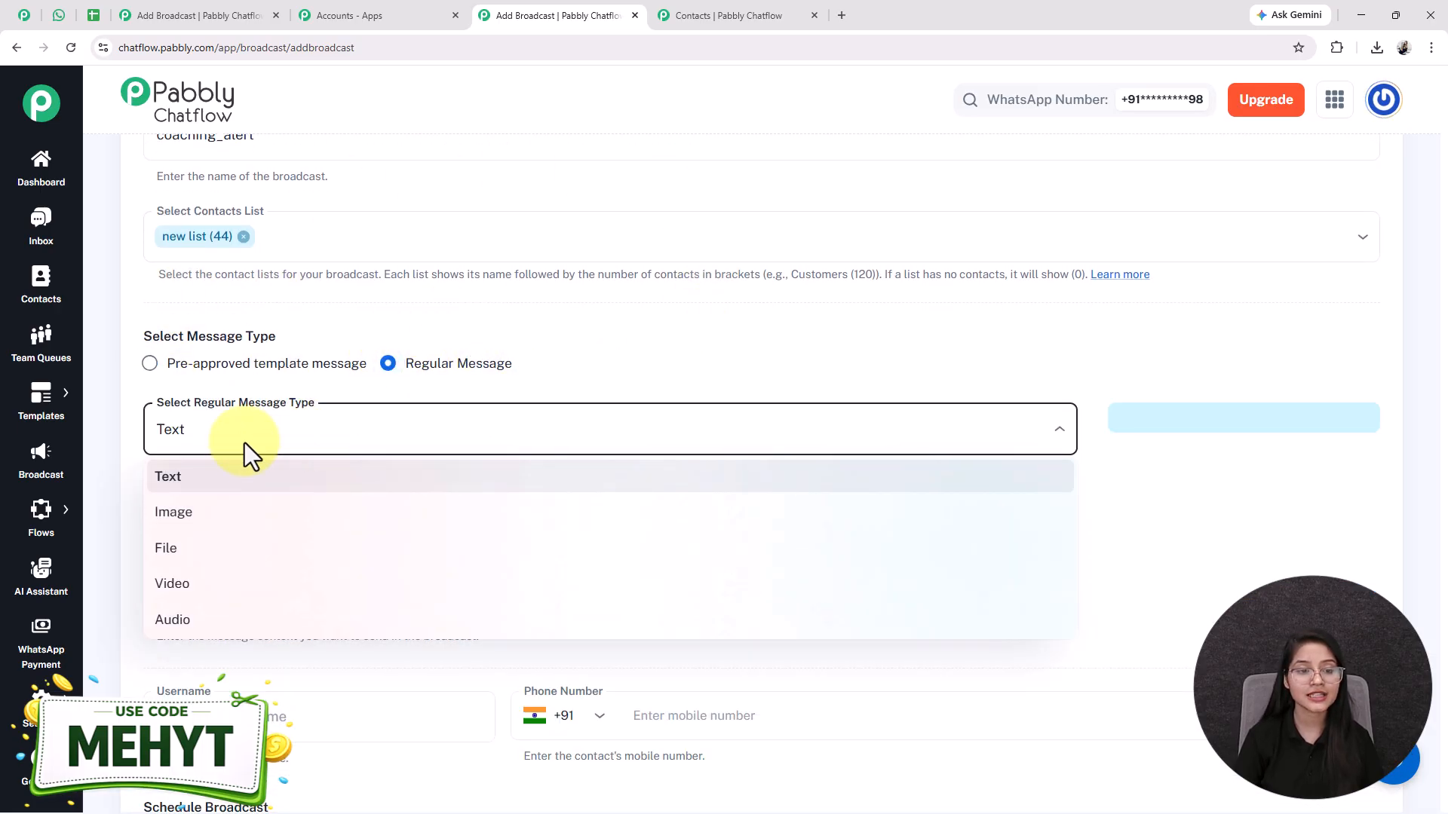
pyautogui.click(206, 407)
pyautogui.click(201, 530)
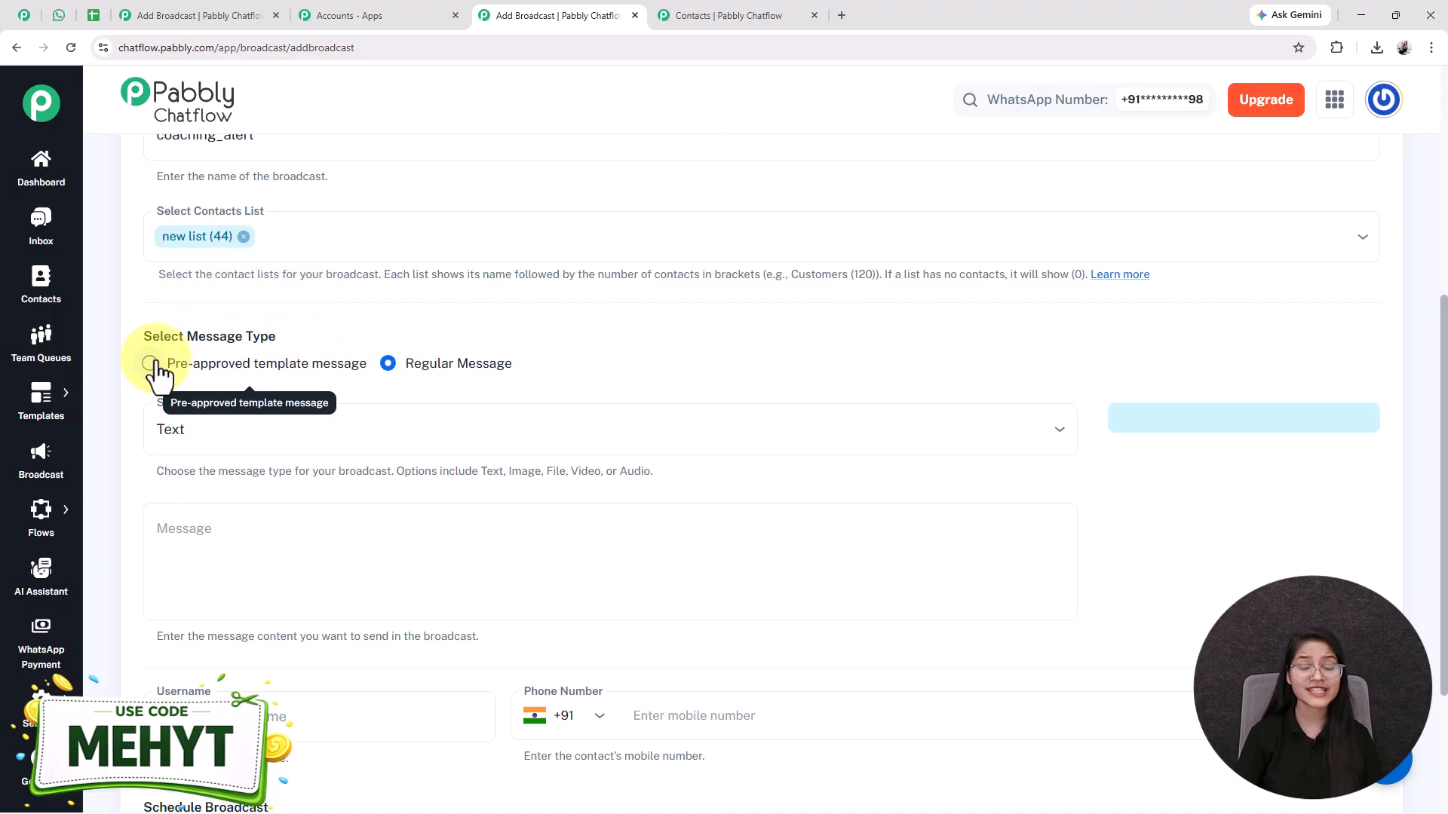
pyautogui.click(151, 363)
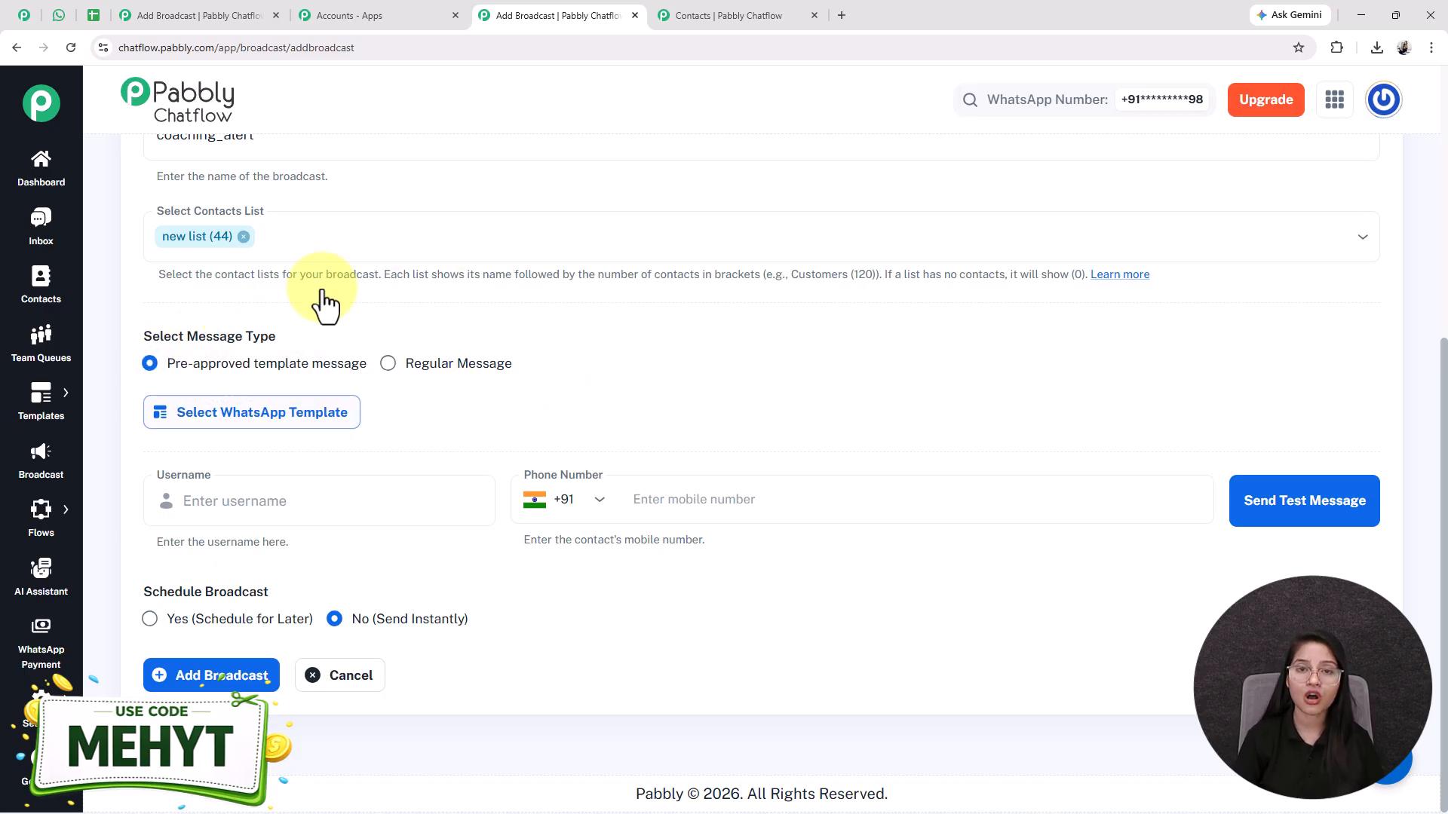
# Step: Choose the approved coaching_institute_template as the broadcast's WhatsApp template
pyautogui.click(270, 424)
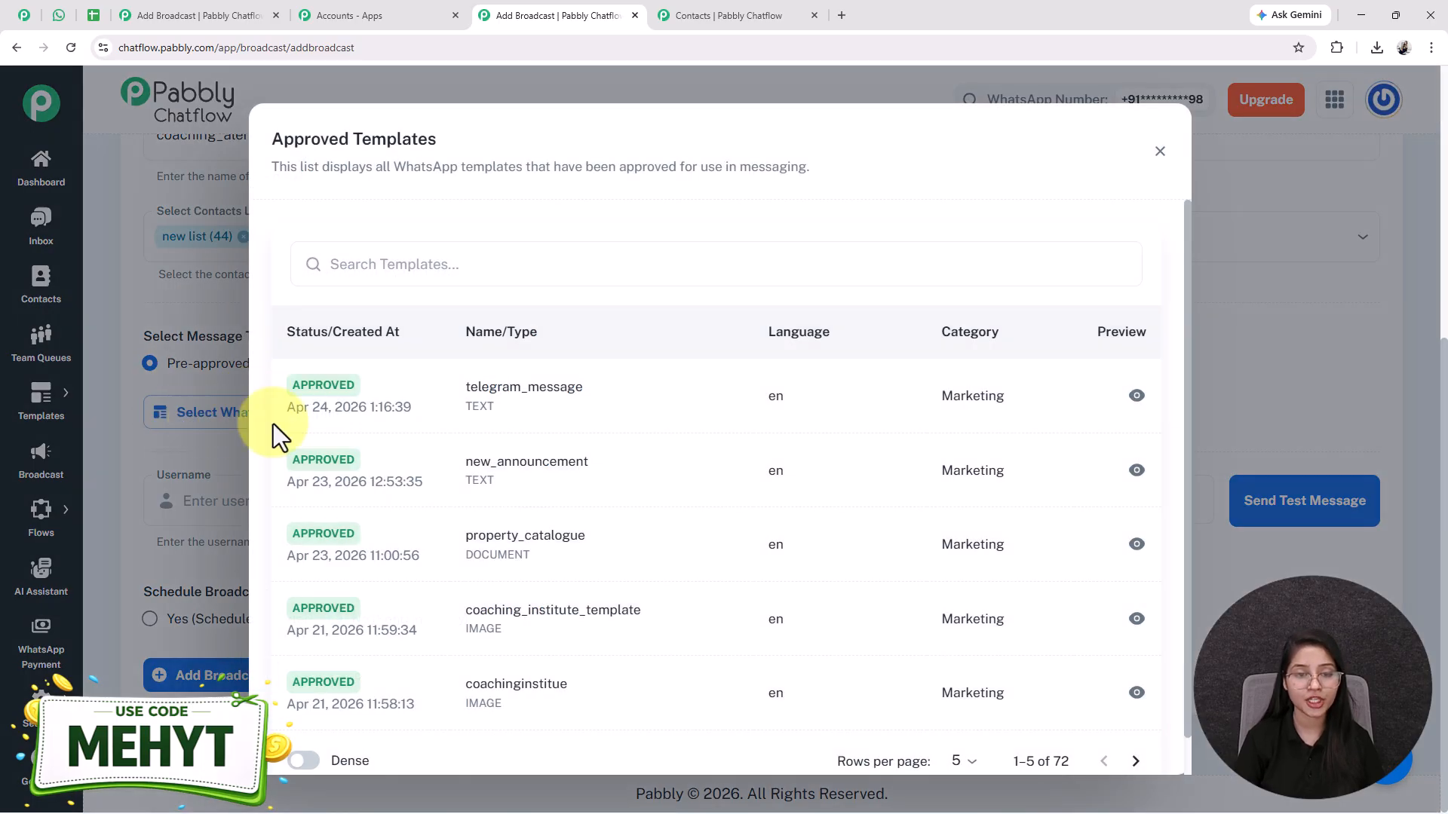
pyautogui.scroll(-1, 484, 588)
pyautogui.click(536, 612)
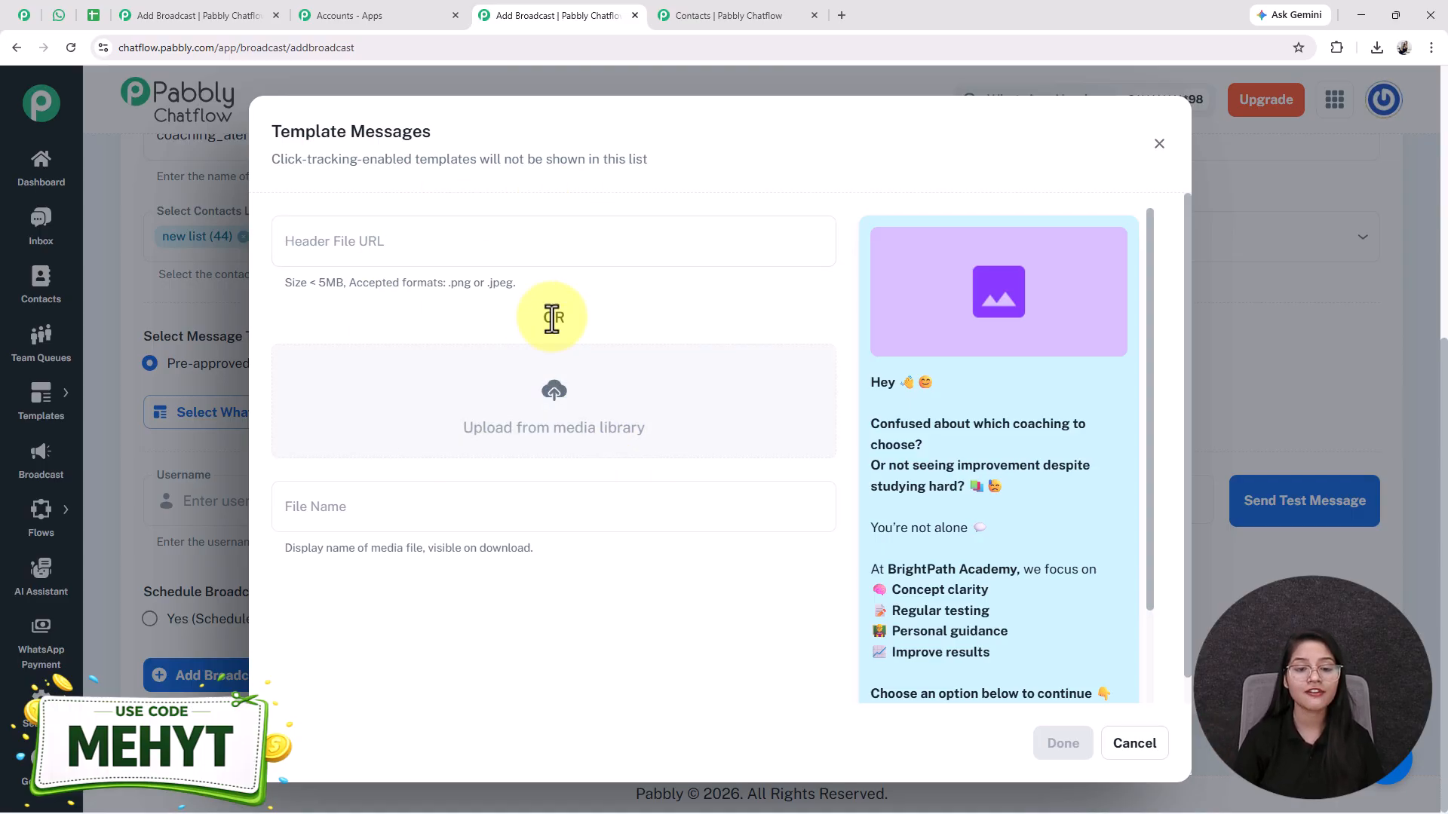
# Step: Use education fair60a4b5f337460.jpg from the media library as the template's header image, check the preview, and confirm the template
pyautogui.click(550, 396)
pyautogui.click(341, 439)
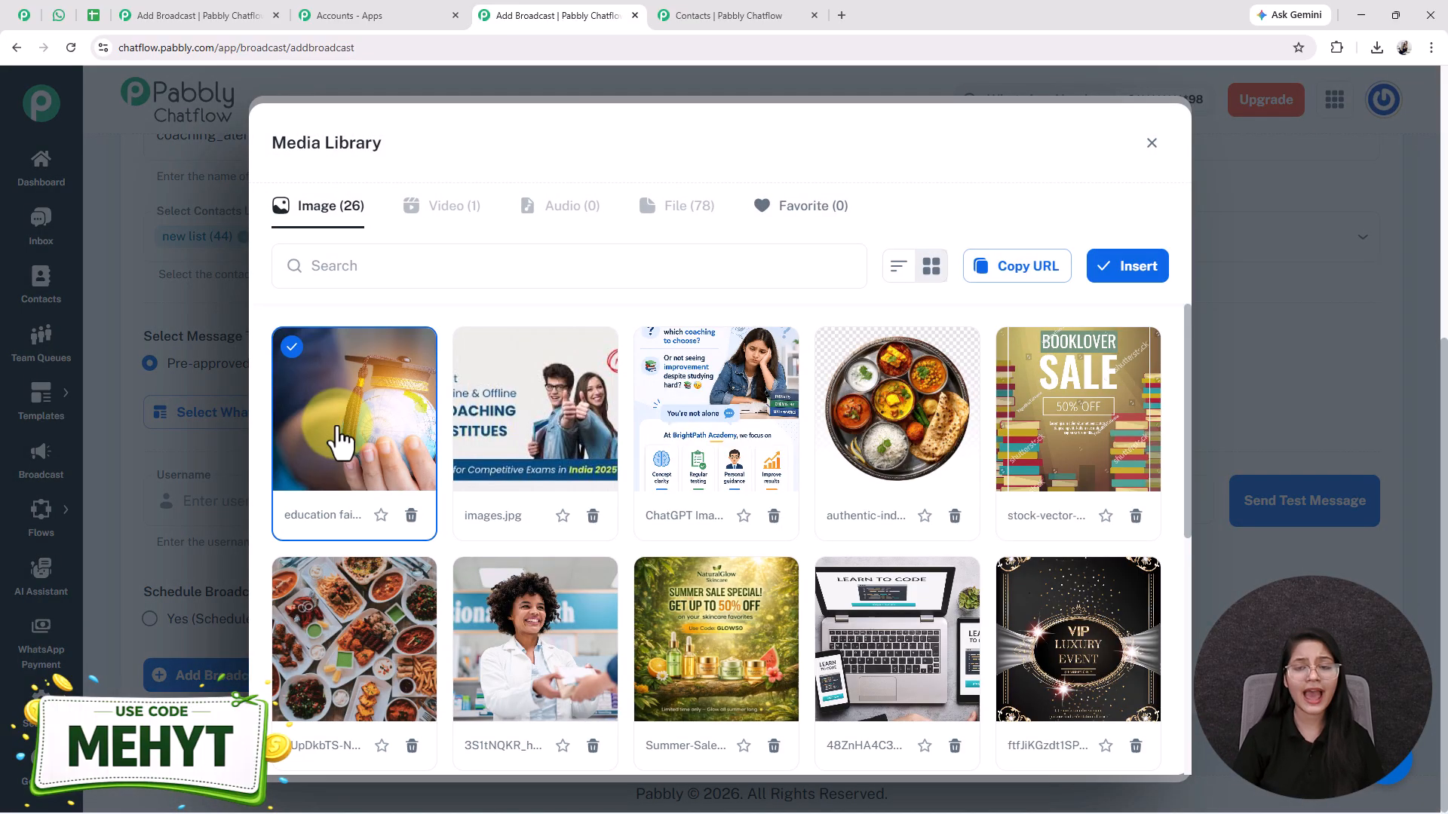
pyautogui.click(1138, 275)
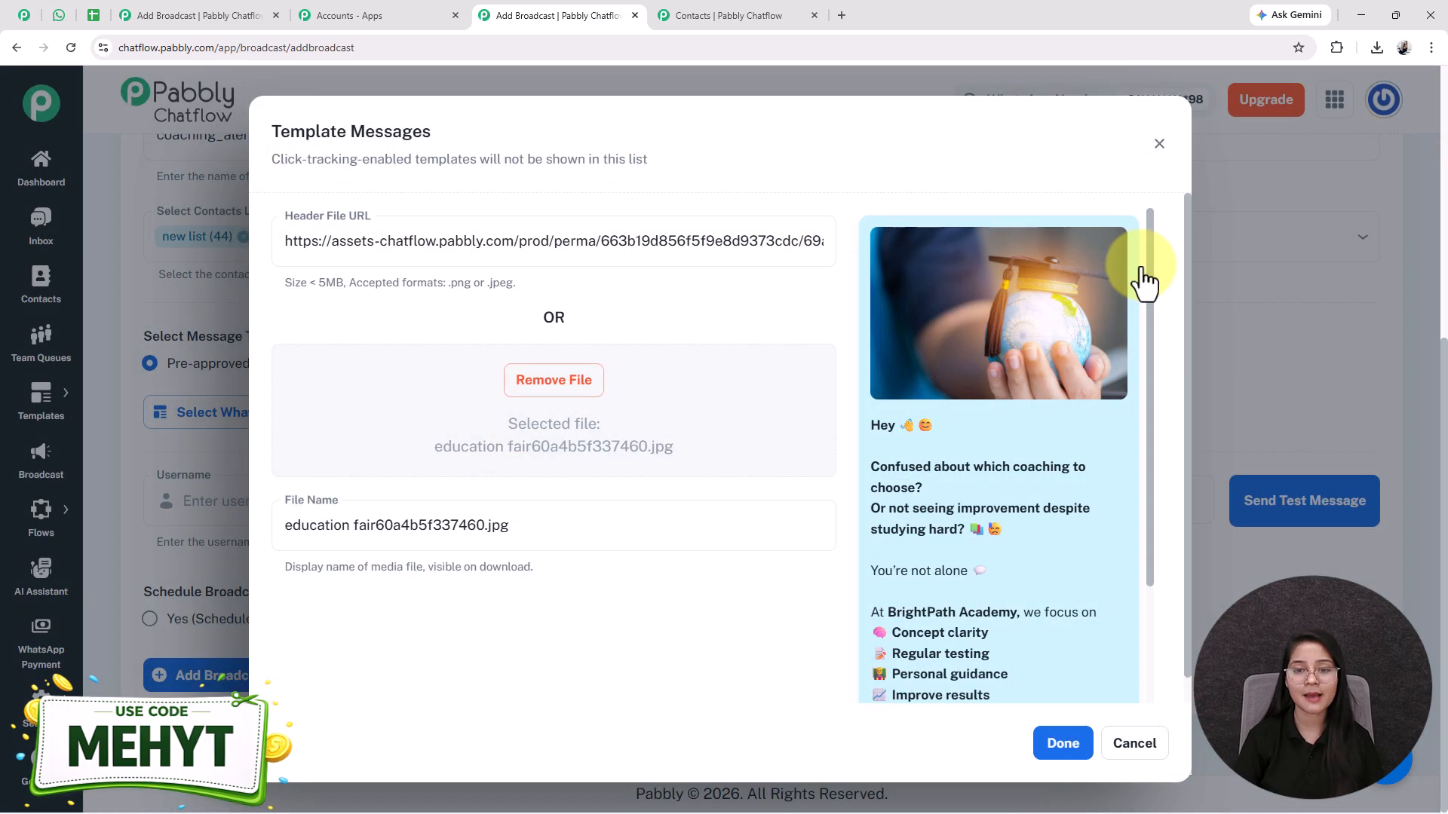
pyautogui.scroll(-3, 946, 336)
pyautogui.scroll(3, 981, 497)
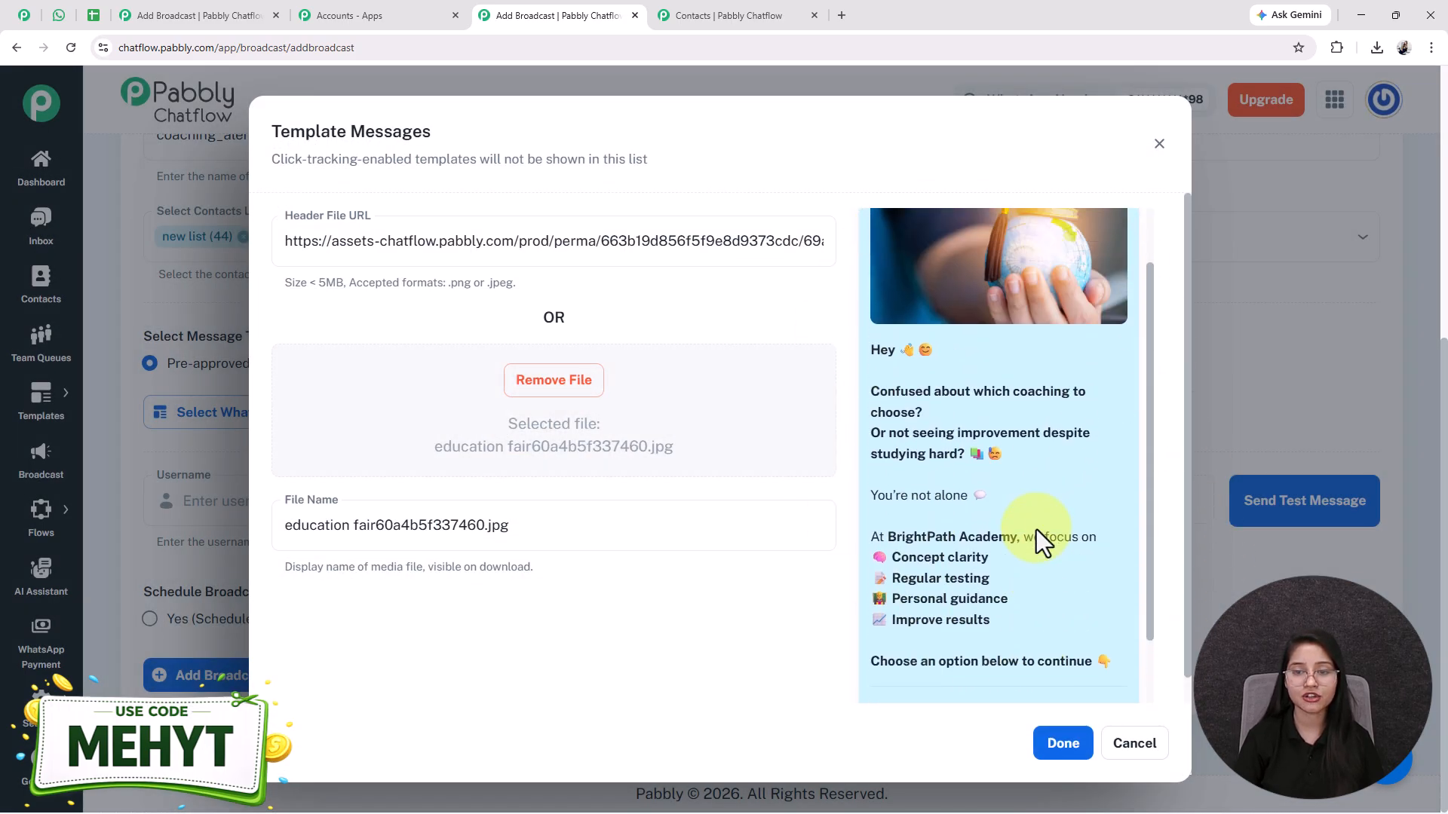
pyautogui.scroll(-3, 877, 445)
pyautogui.click(1060, 743)
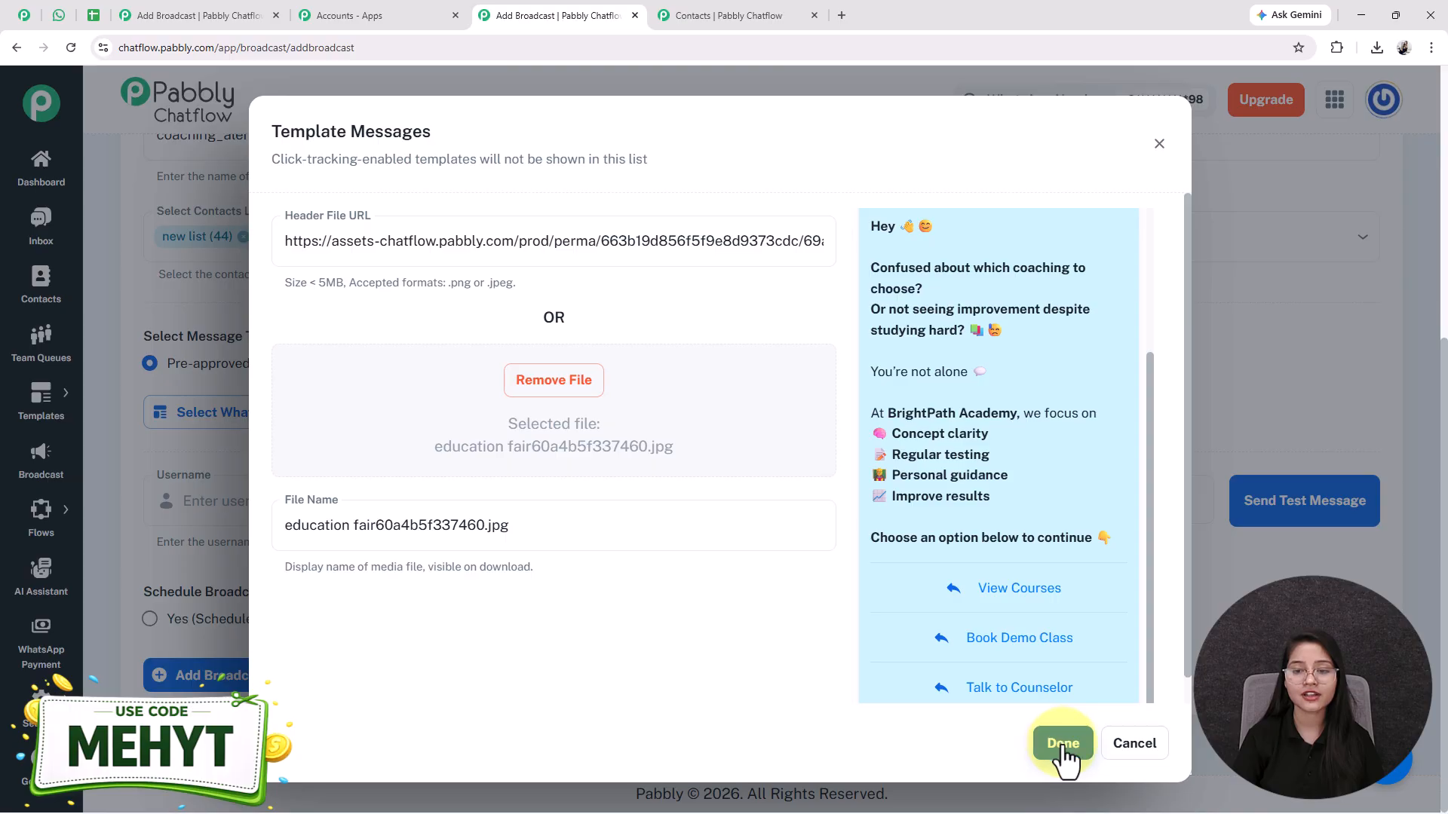
pyautogui.scroll(-4, 228, 603)
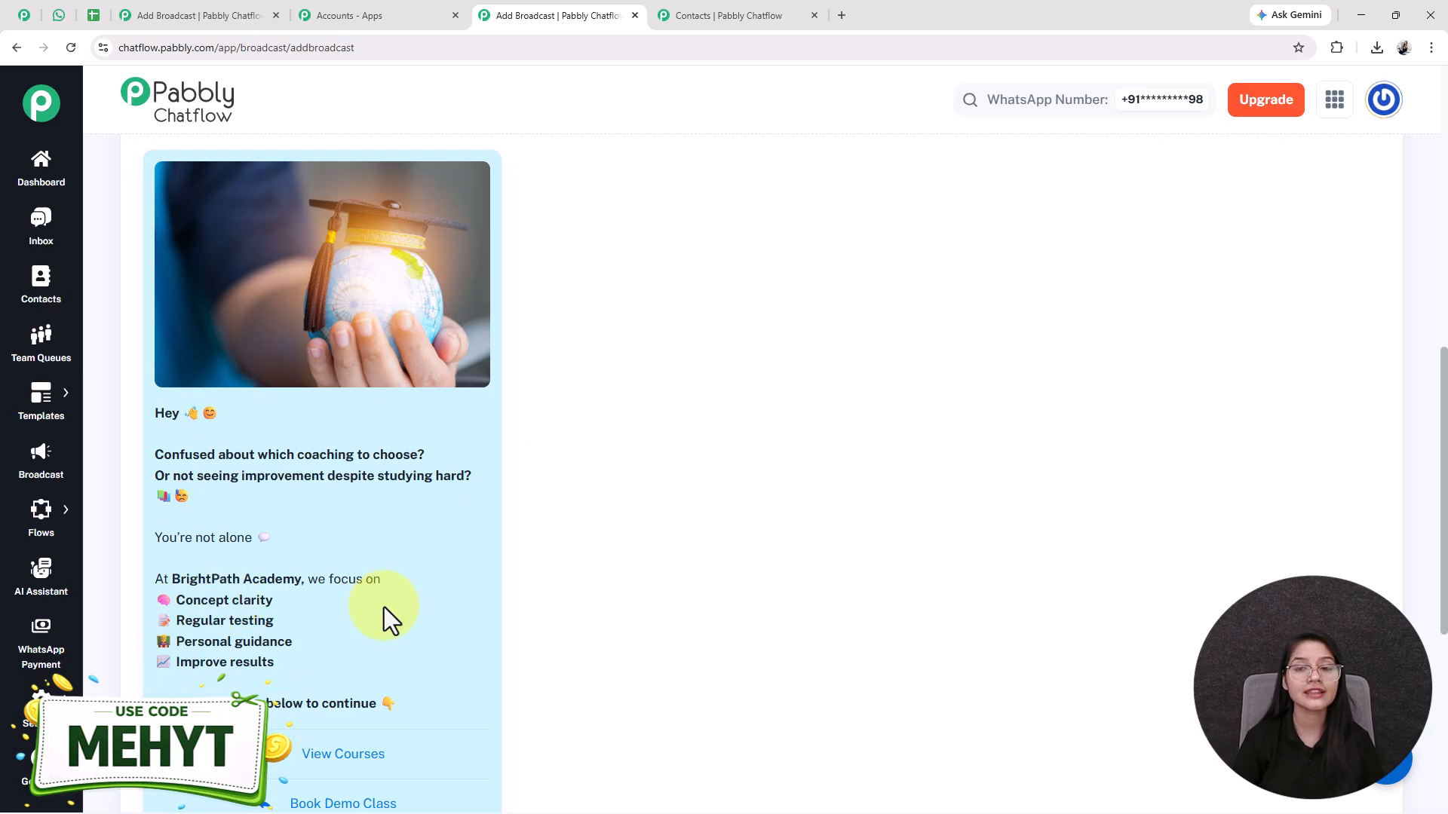
# Step: Open the Templates List in a separate tab and preview coaching_institute_template there
pyautogui.moveTo(30, 407)
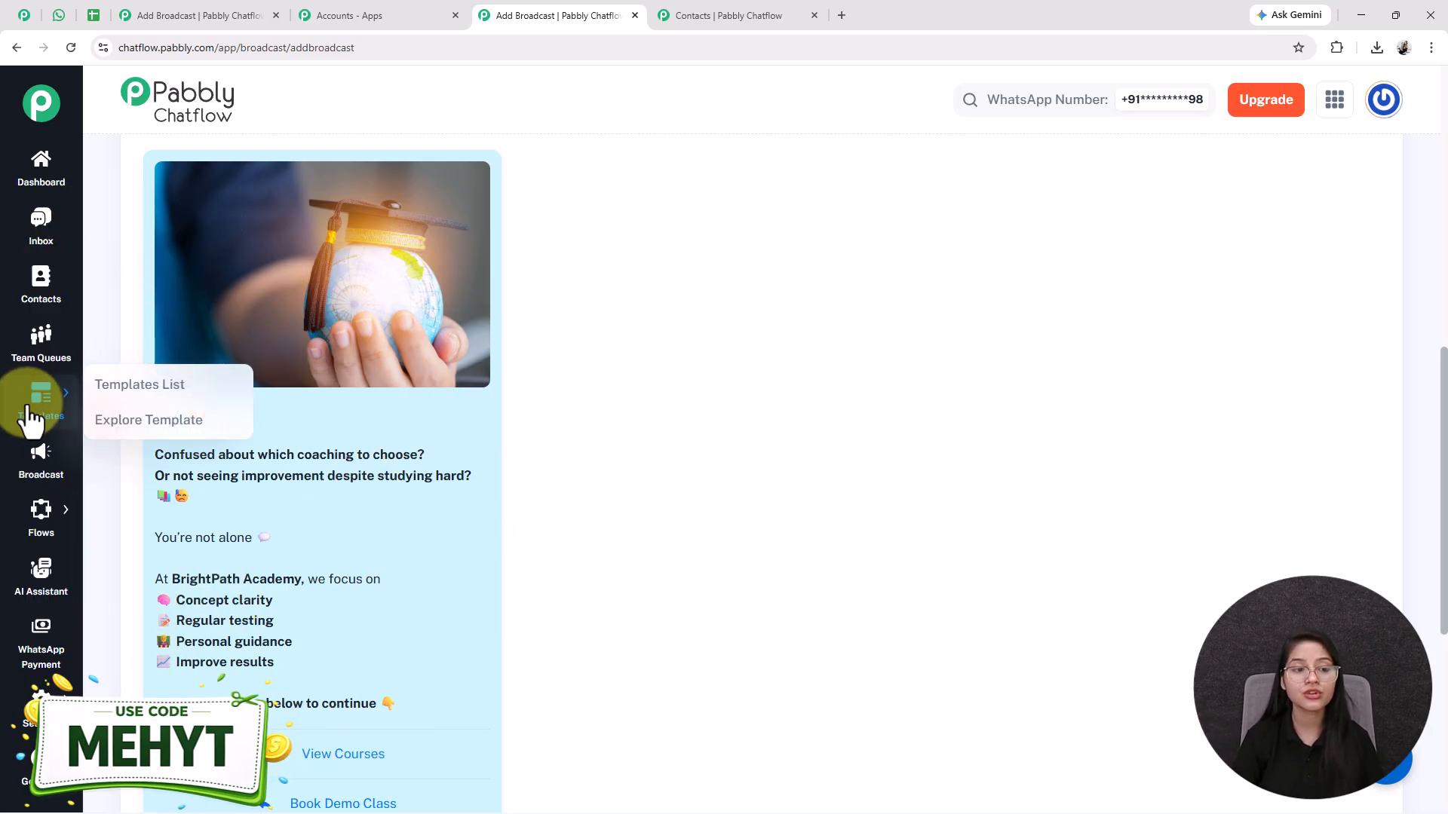
pyautogui.rightClick(151, 385)
pyautogui.click(200, 402)
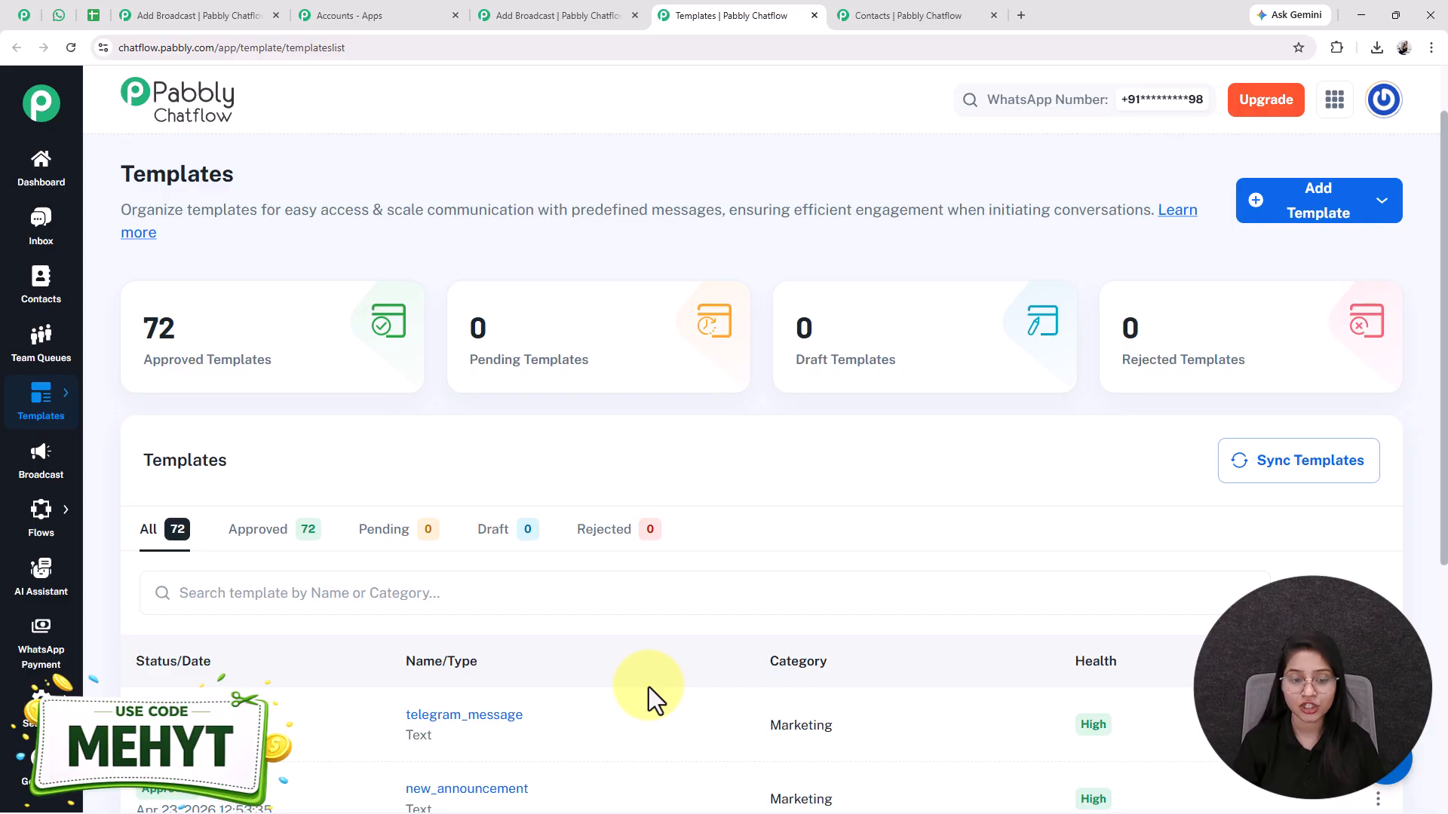
pyautogui.scroll(-5, 624, 701)
pyautogui.click(463, 530)
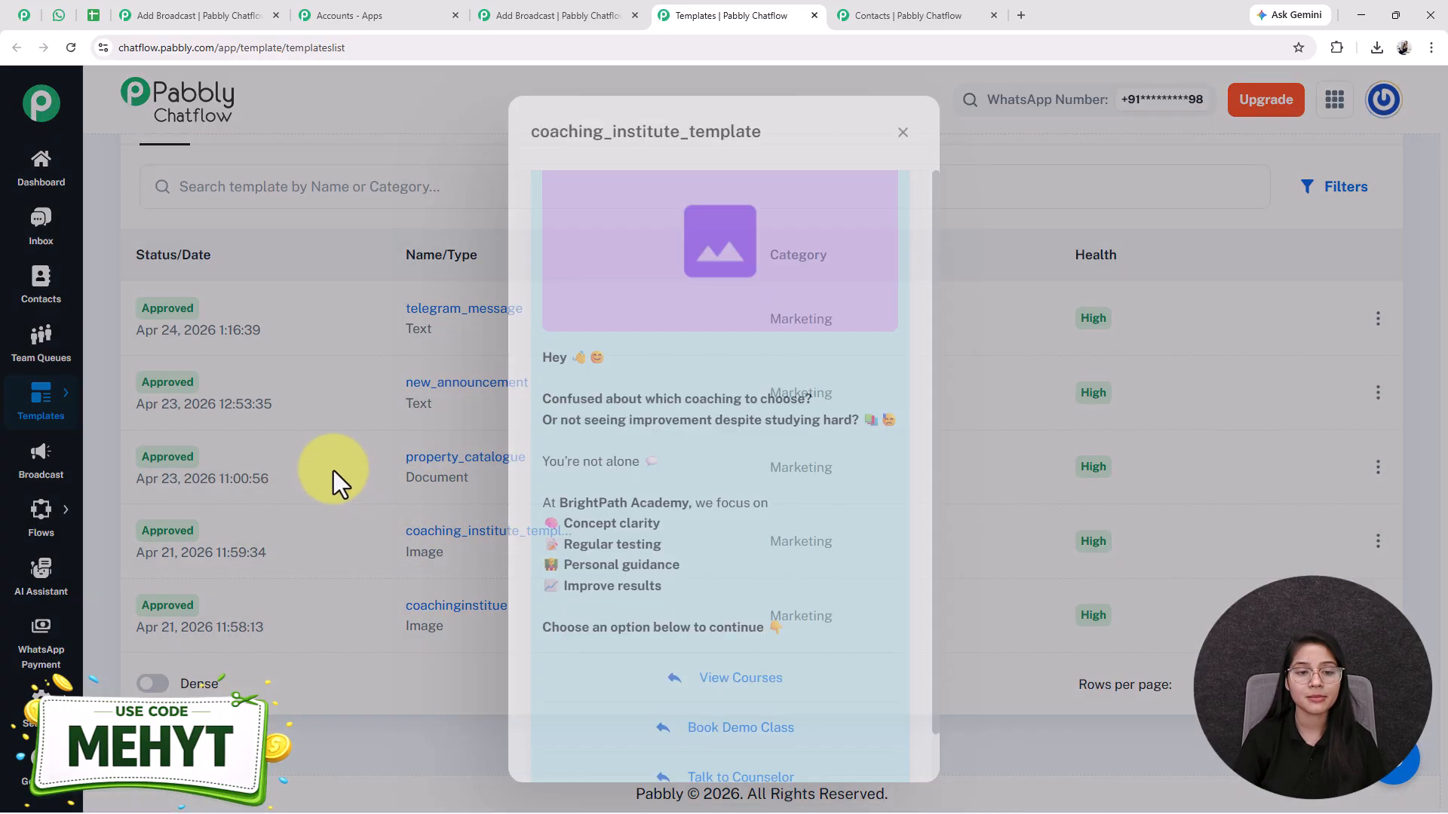
pyautogui.click(311, 444)
pyautogui.scroll(5, 724, 453)
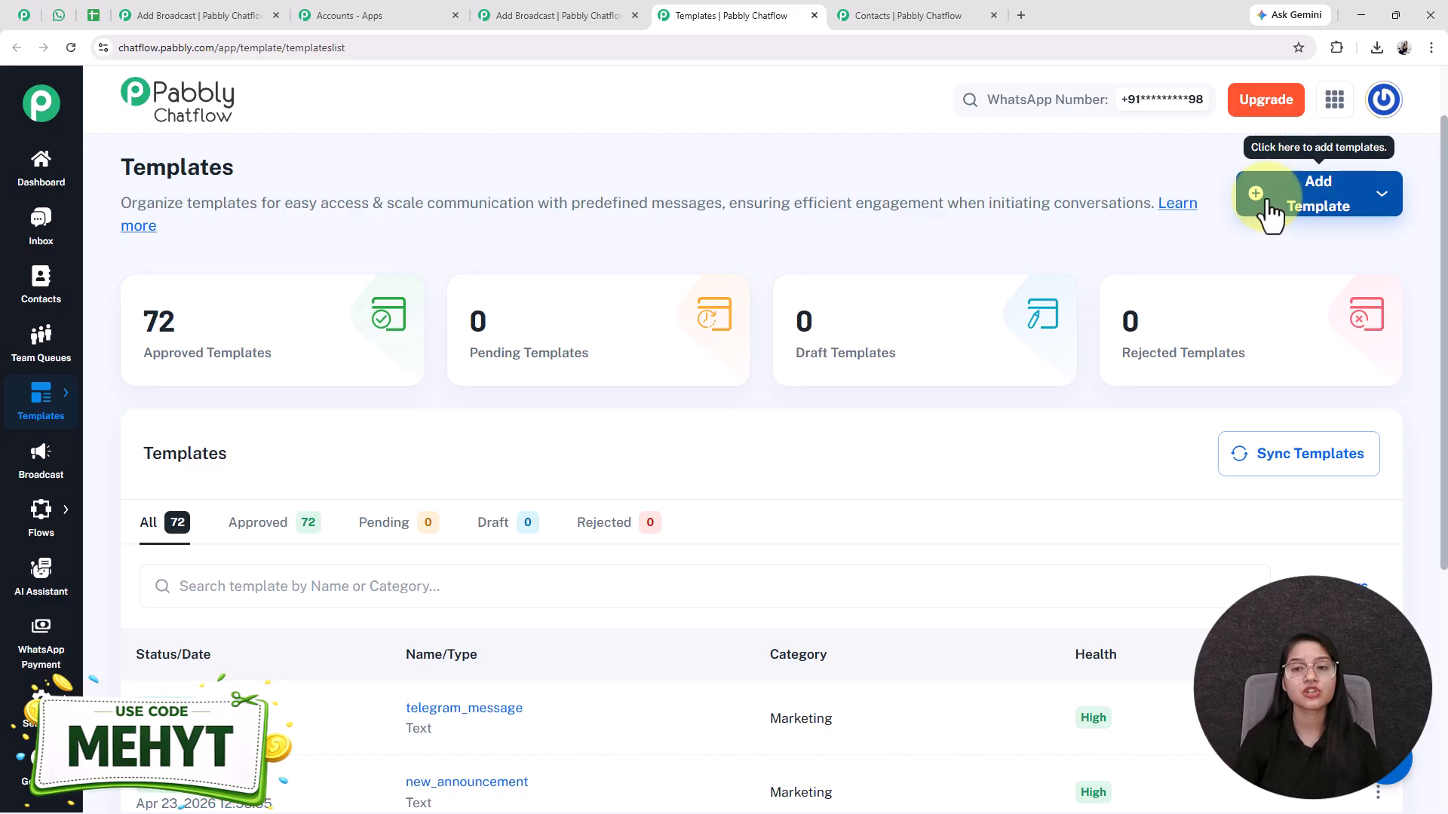
# Step: Return to the broadcast form and enter Test User as the username for the test message
pyautogui.click(567, 15)
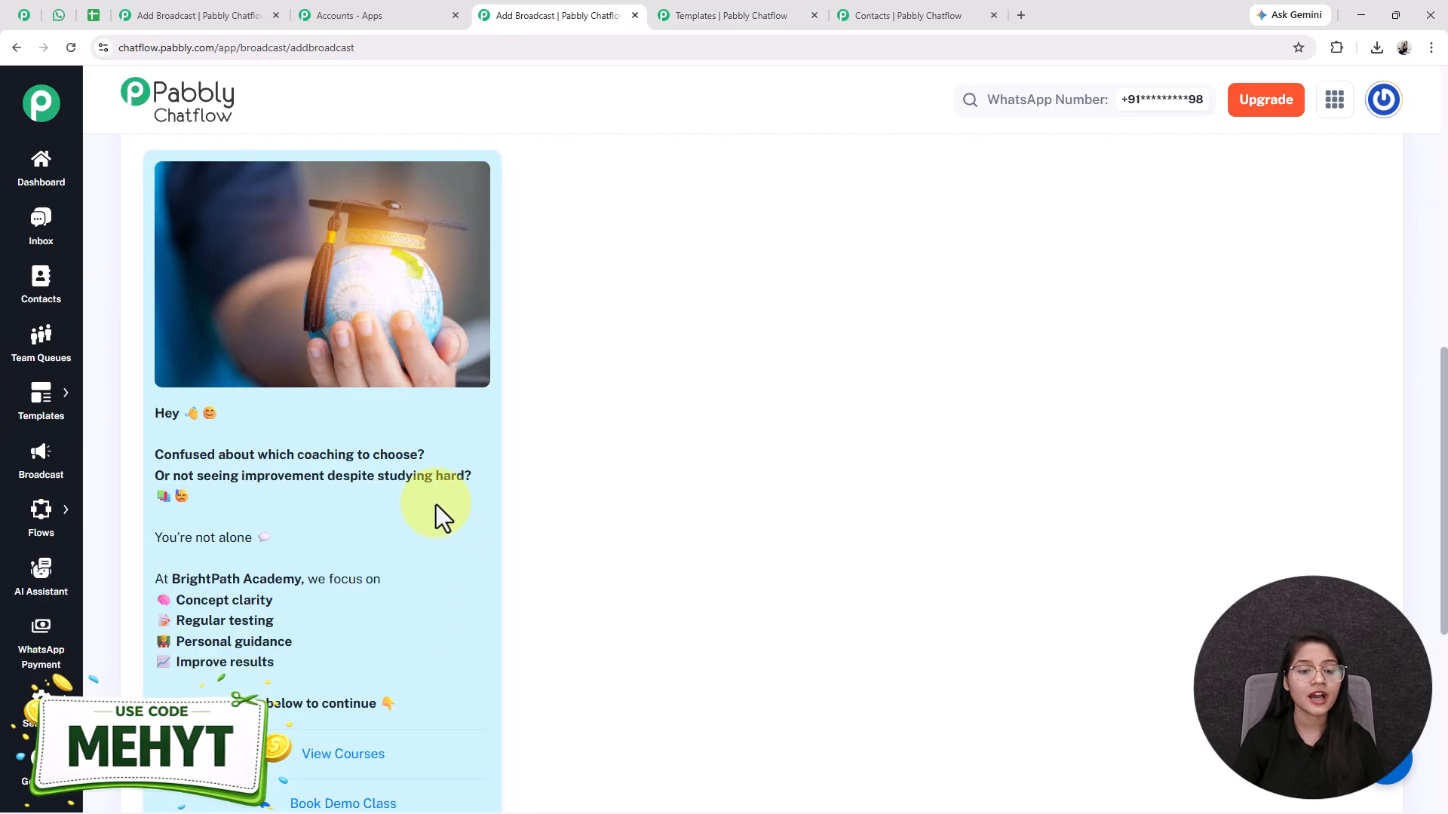
pyautogui.scroll(-4, 446, 516)
pyautogui.scroll(-2, 264, 662)
pyautogui.click(260, 506)
pyautogui.write('Test Usw')
pyautogui.press('BackSpace')
pyautogui.write('er')
pyautogui.moveTo(259, 507); pyautogui.dragTo(197, 509)
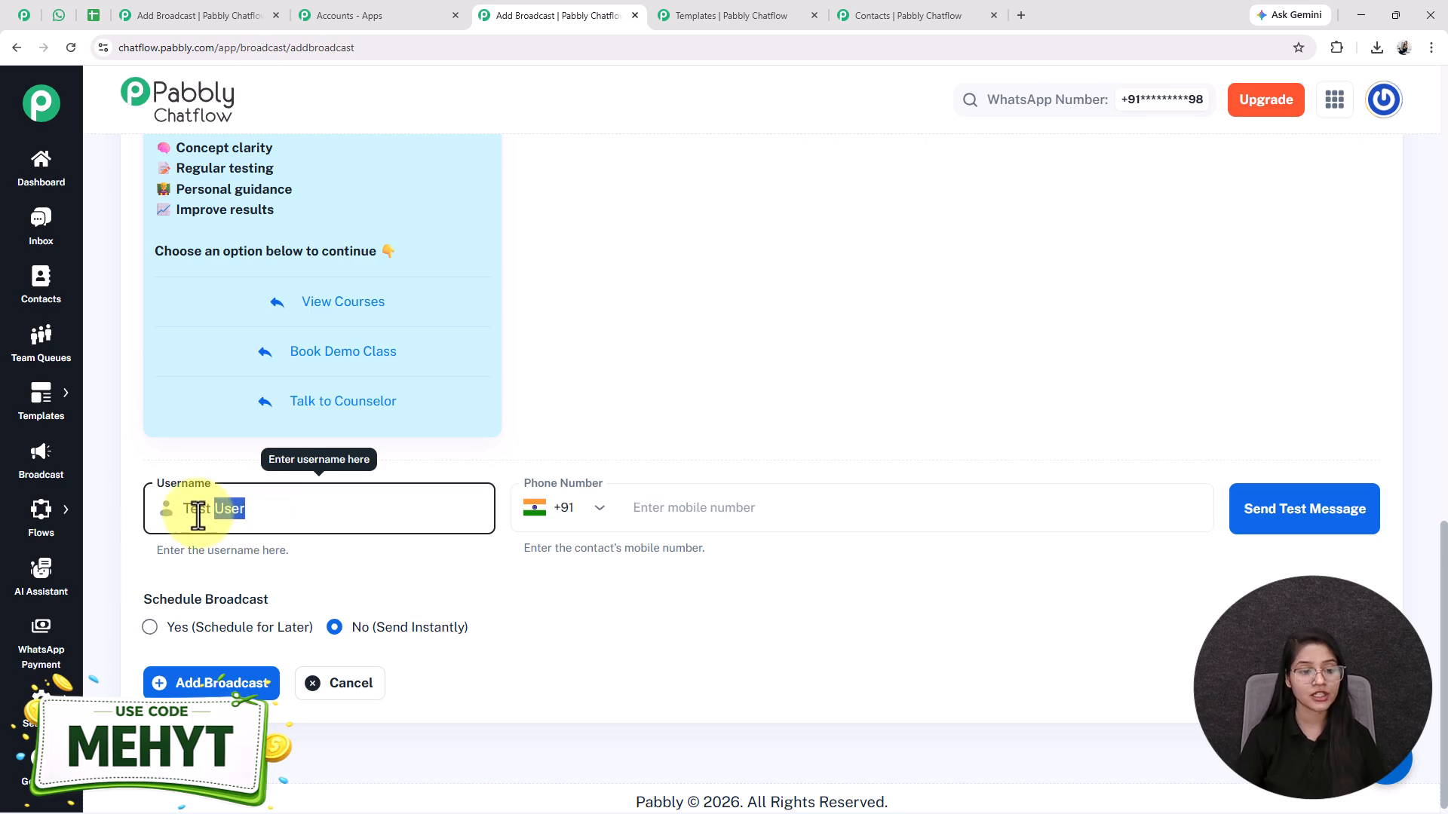
# Step: Paste the recipient's phone number with country code +91 and send the test message
pyautogui.click(663, 509)
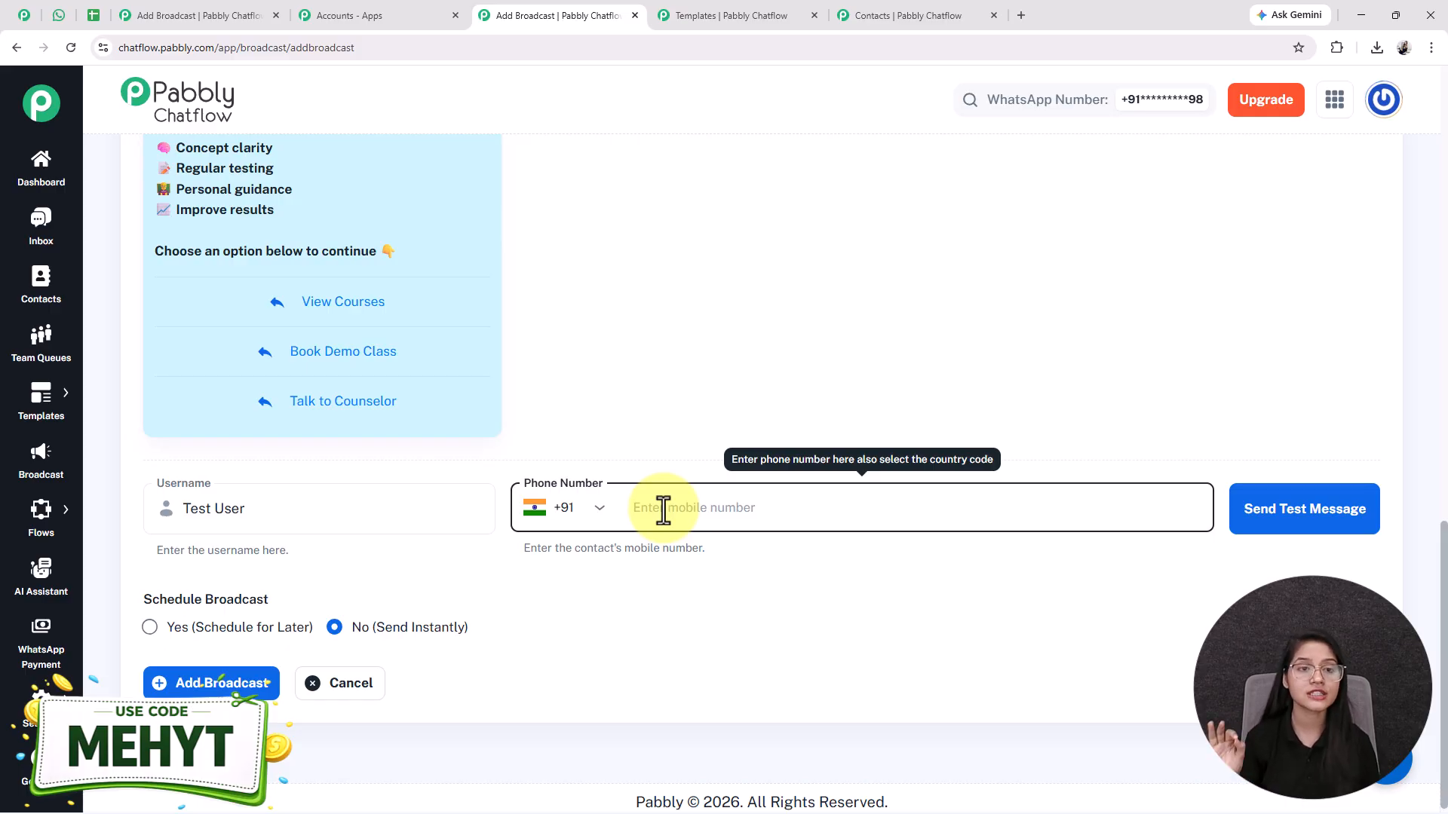
pyautogui.hotkey('ctrl', 'v')
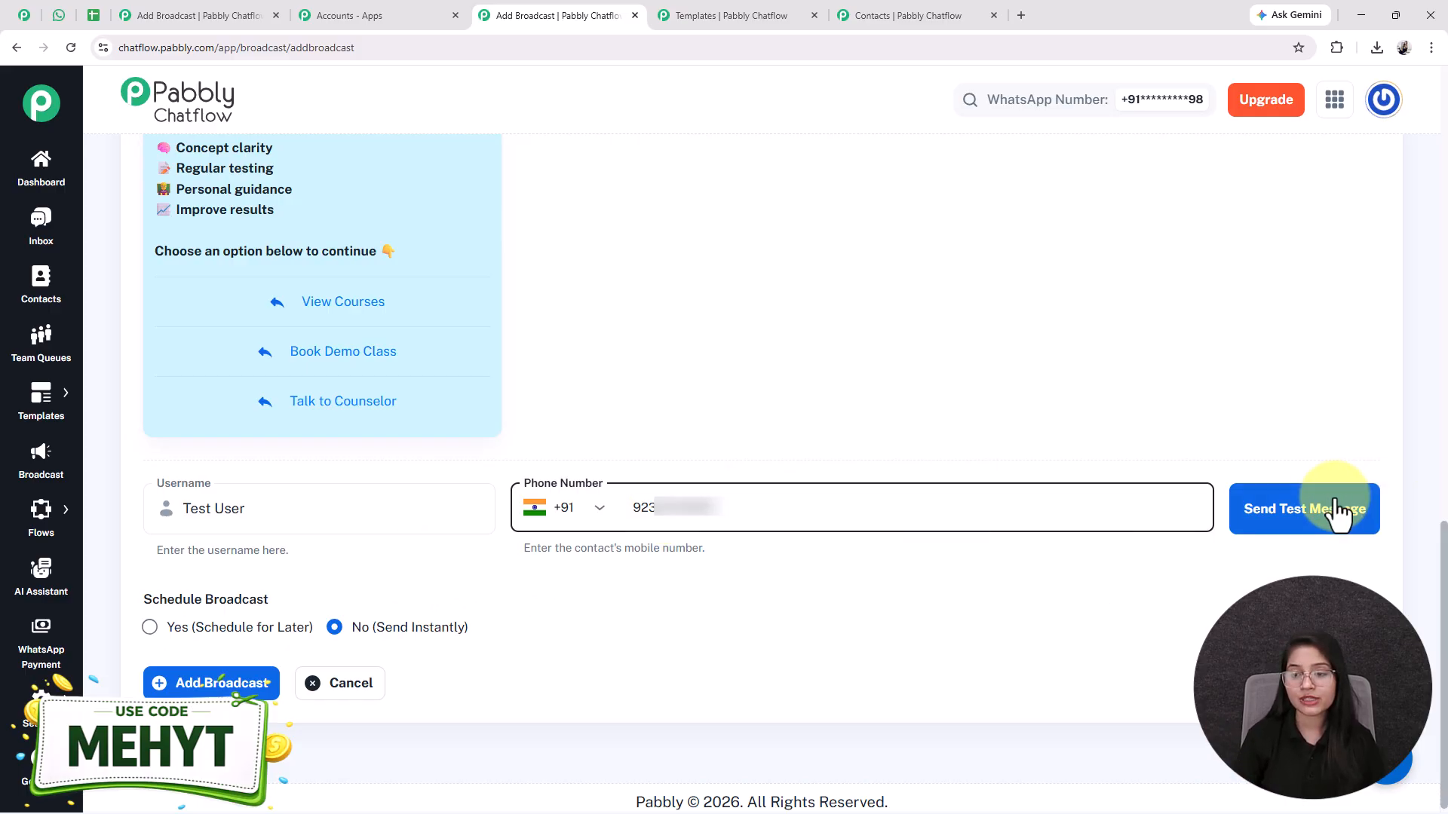
pyautogui.click(1273, 540)
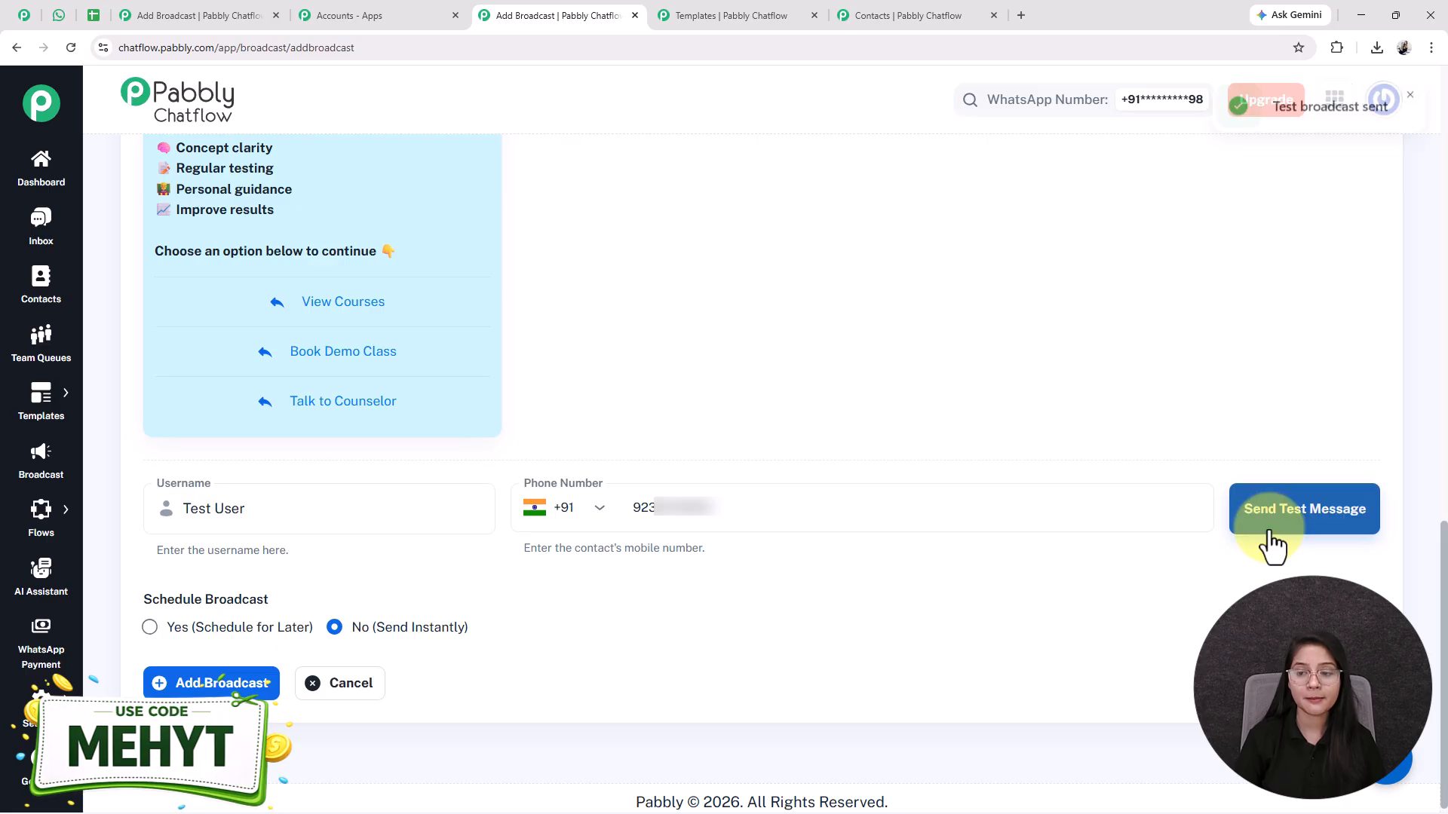
pyautogui.moveTo(1274, 123); pyautogui.dragTo(1393, 126)
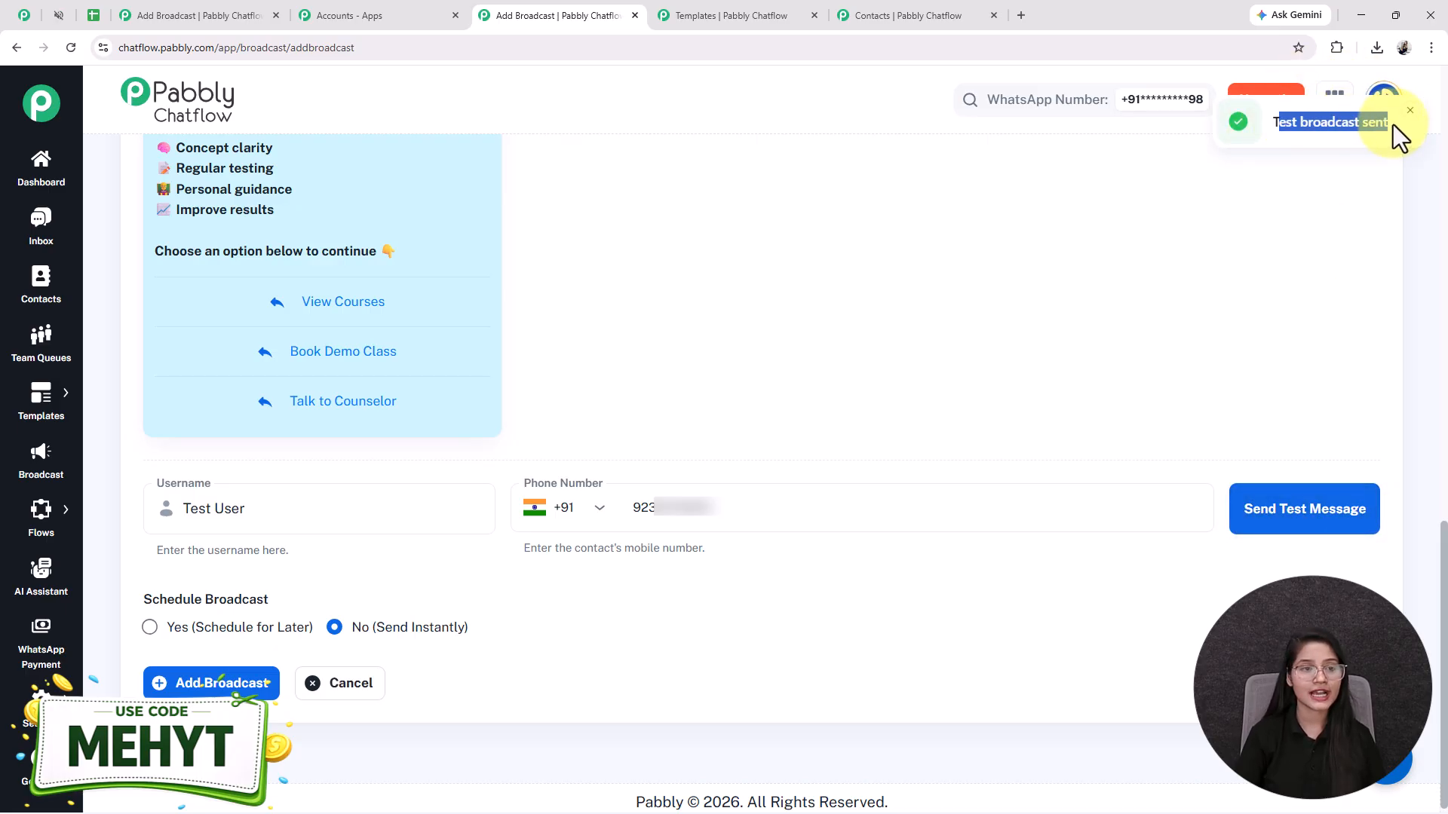
# Step: Switch to WhatsApp Web to check the received test message and compare it with the template preview in the Templates tab
pyautogui.click(59, 17)
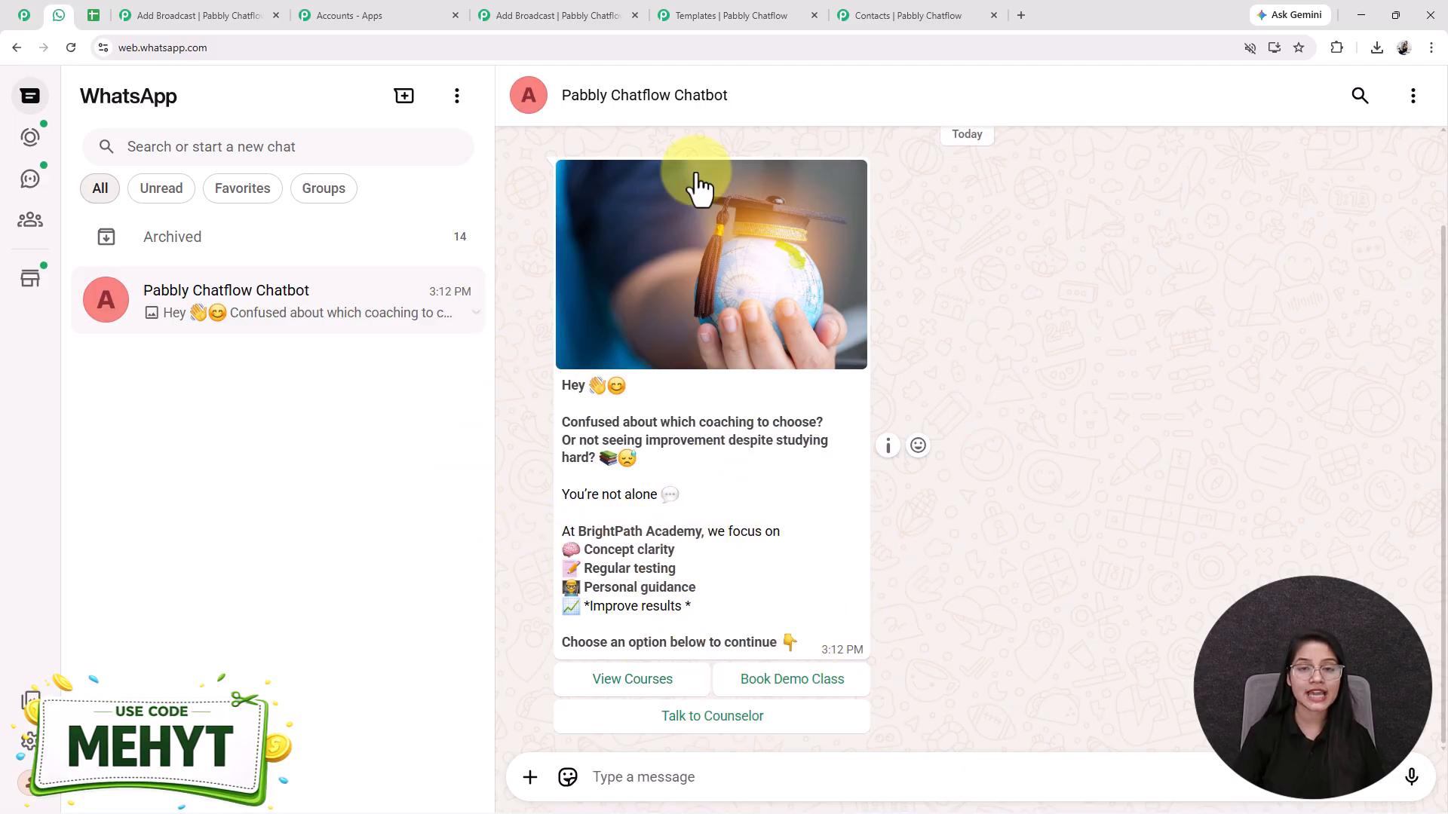
pyautogui.click(742, 15)
pyautogui.scroll(-4, 452, 682)
pyautogui.click(492, 628)
pyautogui.click(58, 15)
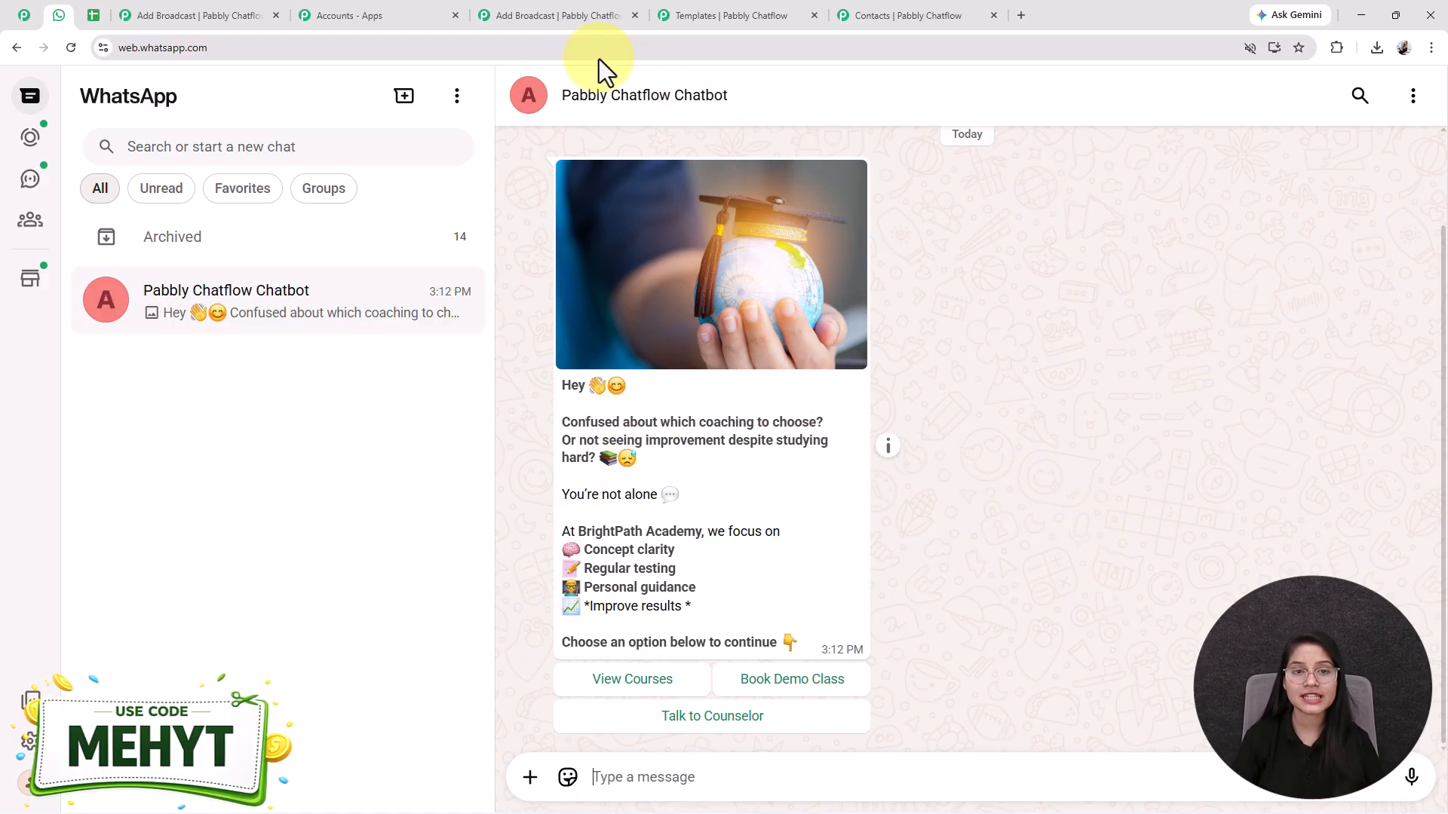
# Step: Return to the broadcast form and set Schedule Broadcast to Yes (Schedule for Later)
pyautogui.click(563, 16)
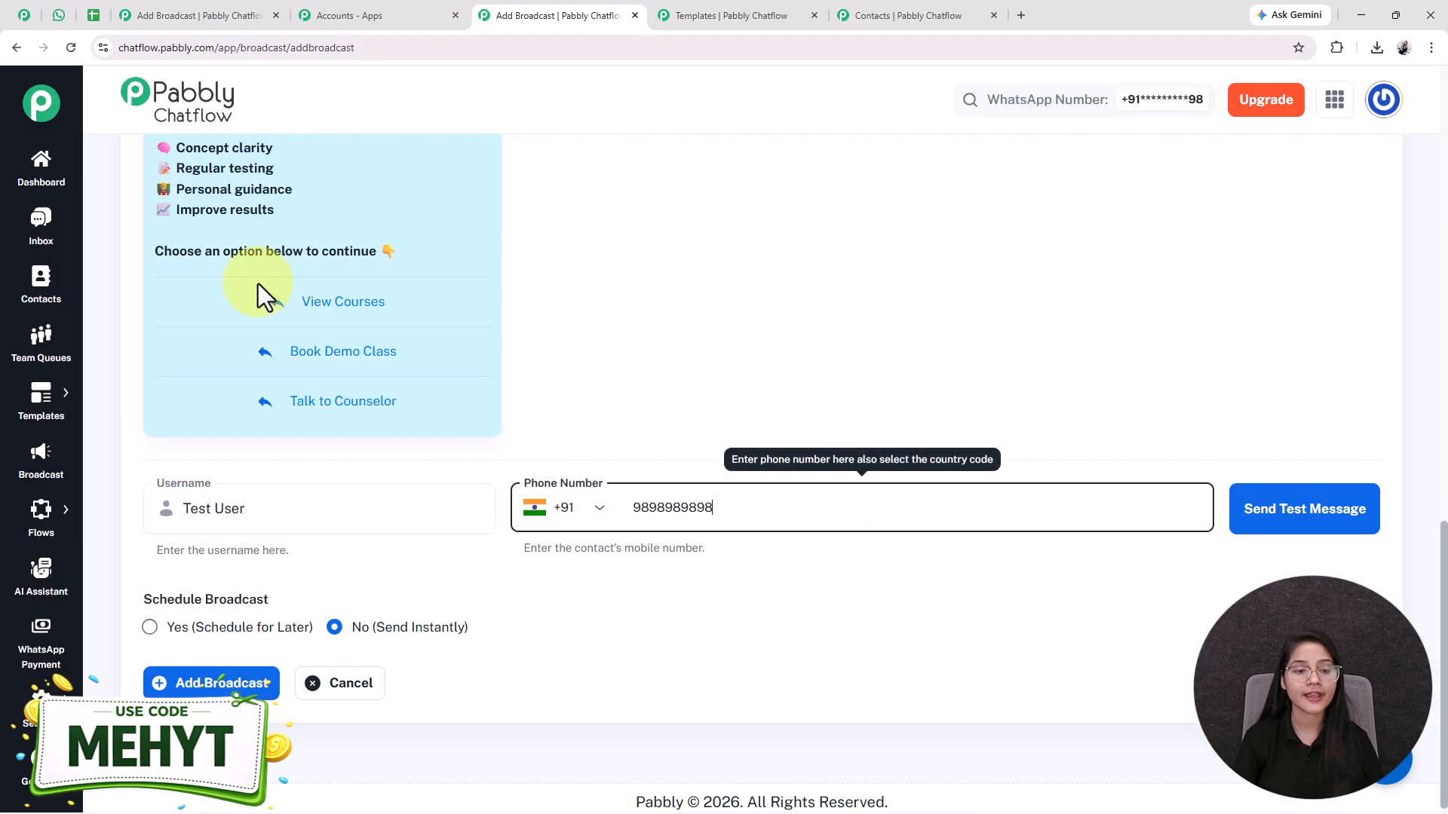
pyautogui.moveTo(291, 598); pyautogui.dragTo(141, 595)
pyautogui.moveTo(468, 619); pyautogui.dragTo(356, 621)
pyautogui.click(359, 632)
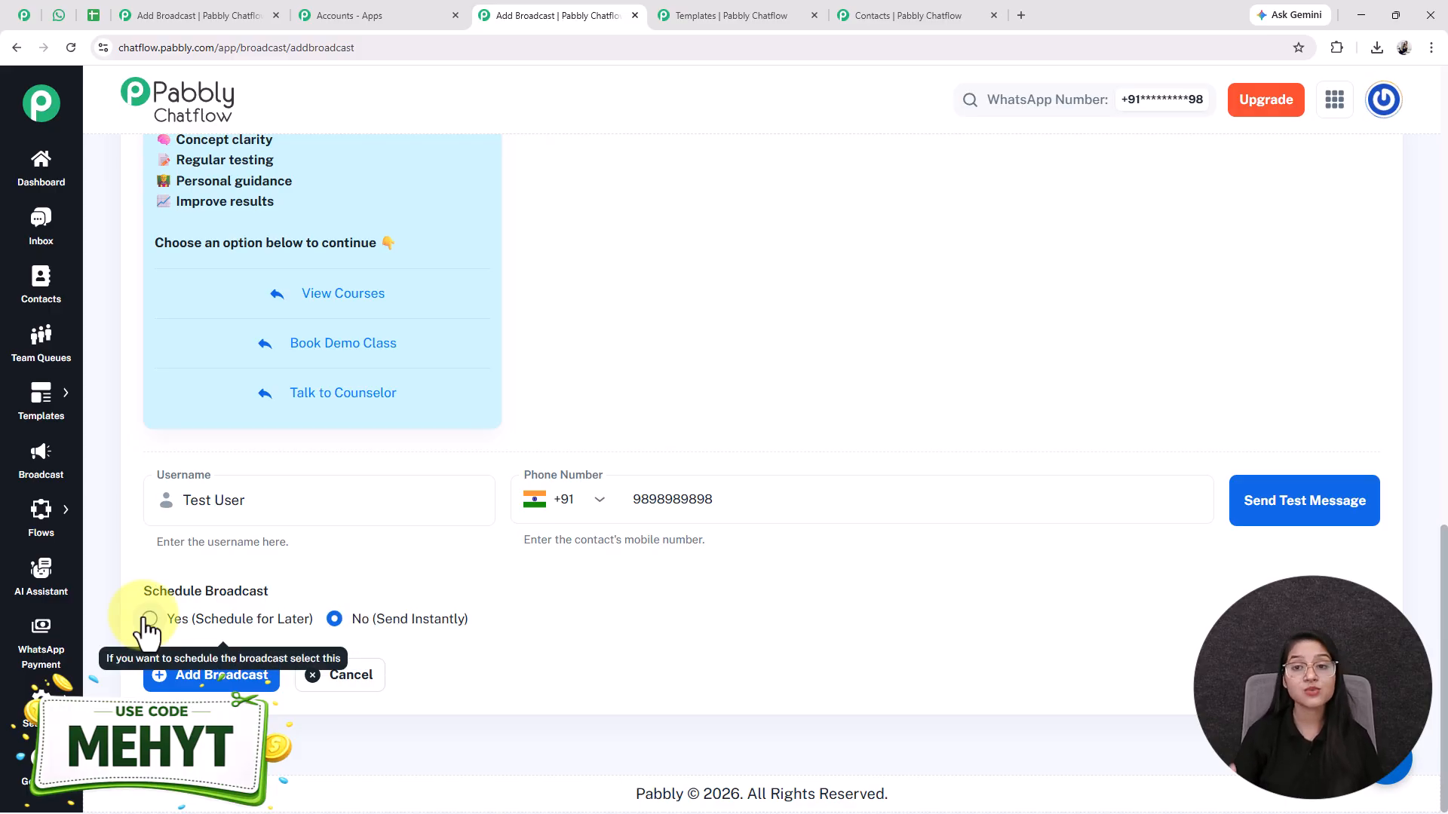
pyautogui.click(148, 619)
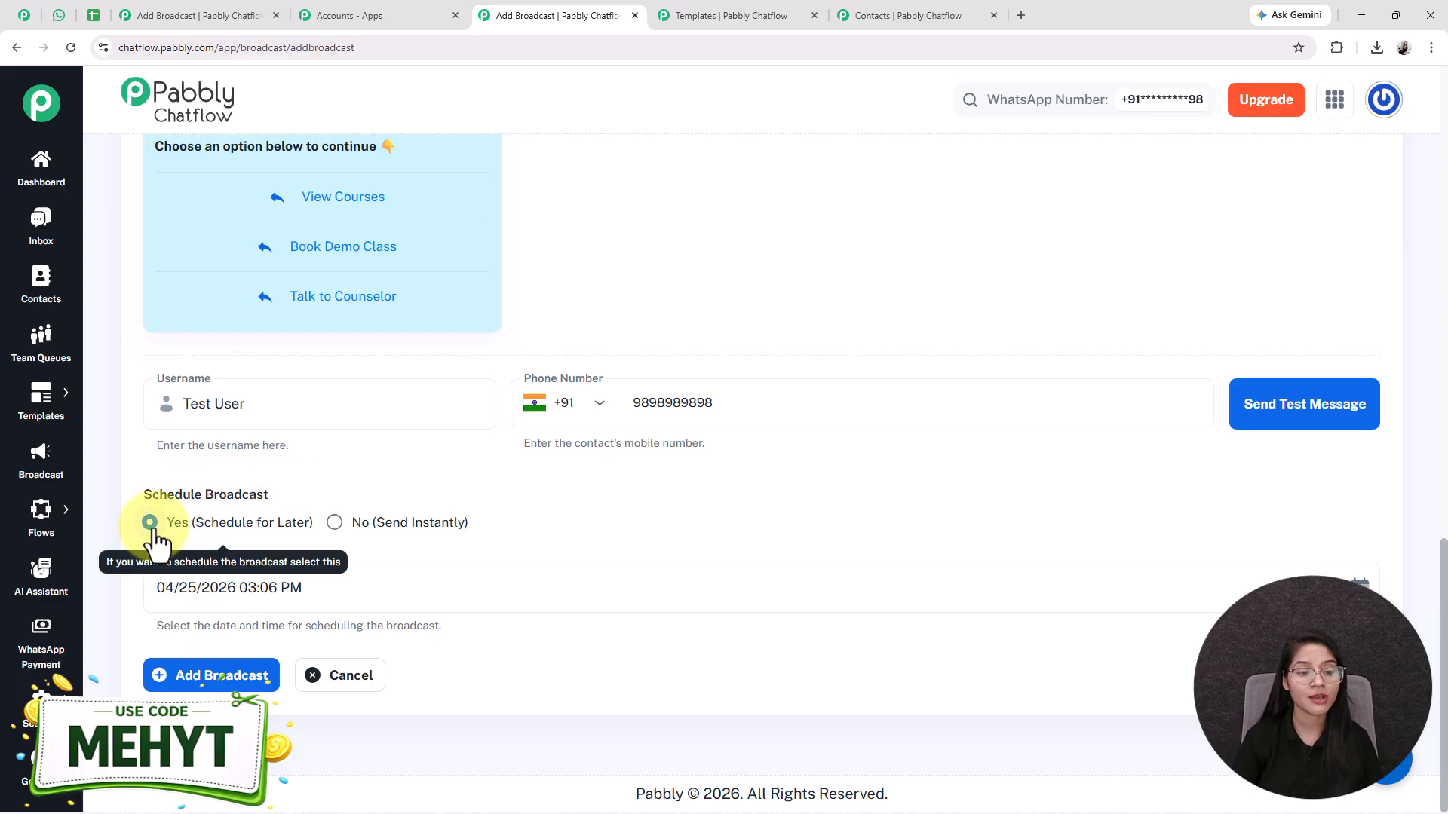
# Step: Set the broadcast's scheduled date and time to 04/29/2026 04:00 PM and confirm it
pyautogui.click(1362, 585)
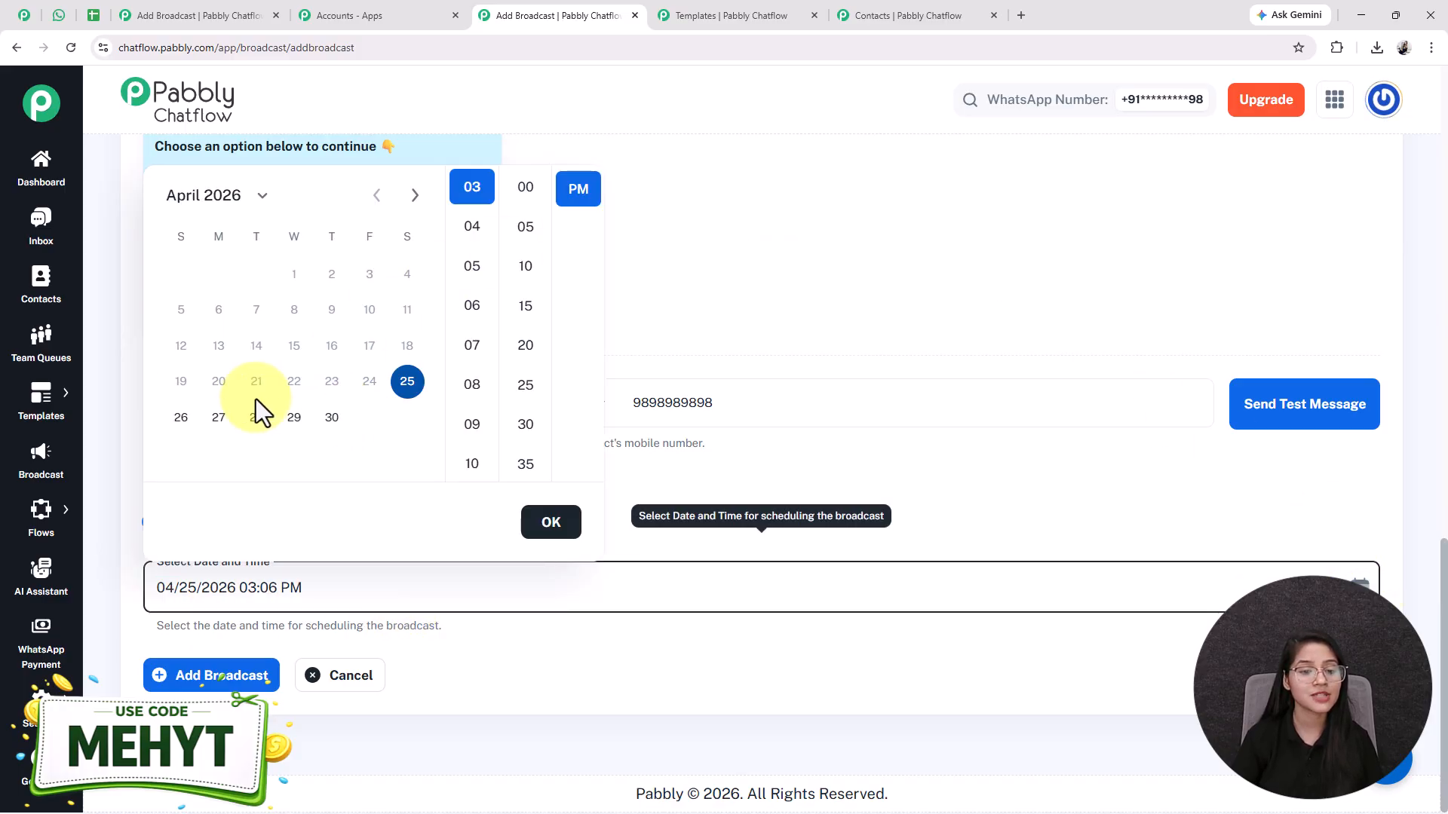
pyautogui.click(291, 424)
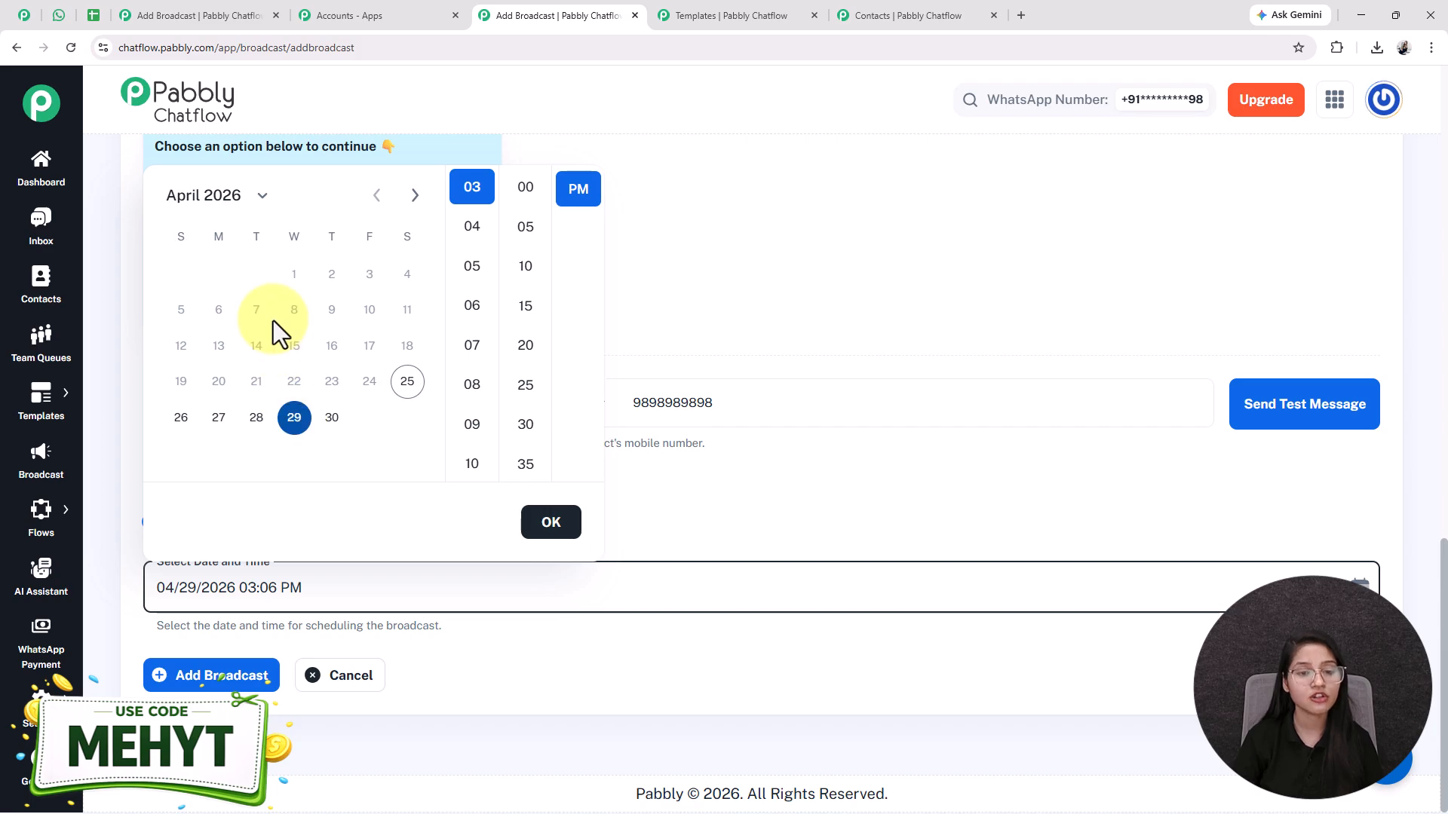
pyautogui.click(473, 231)
pyautogui.click(525, 190)
pyautogui.click(566, 530)
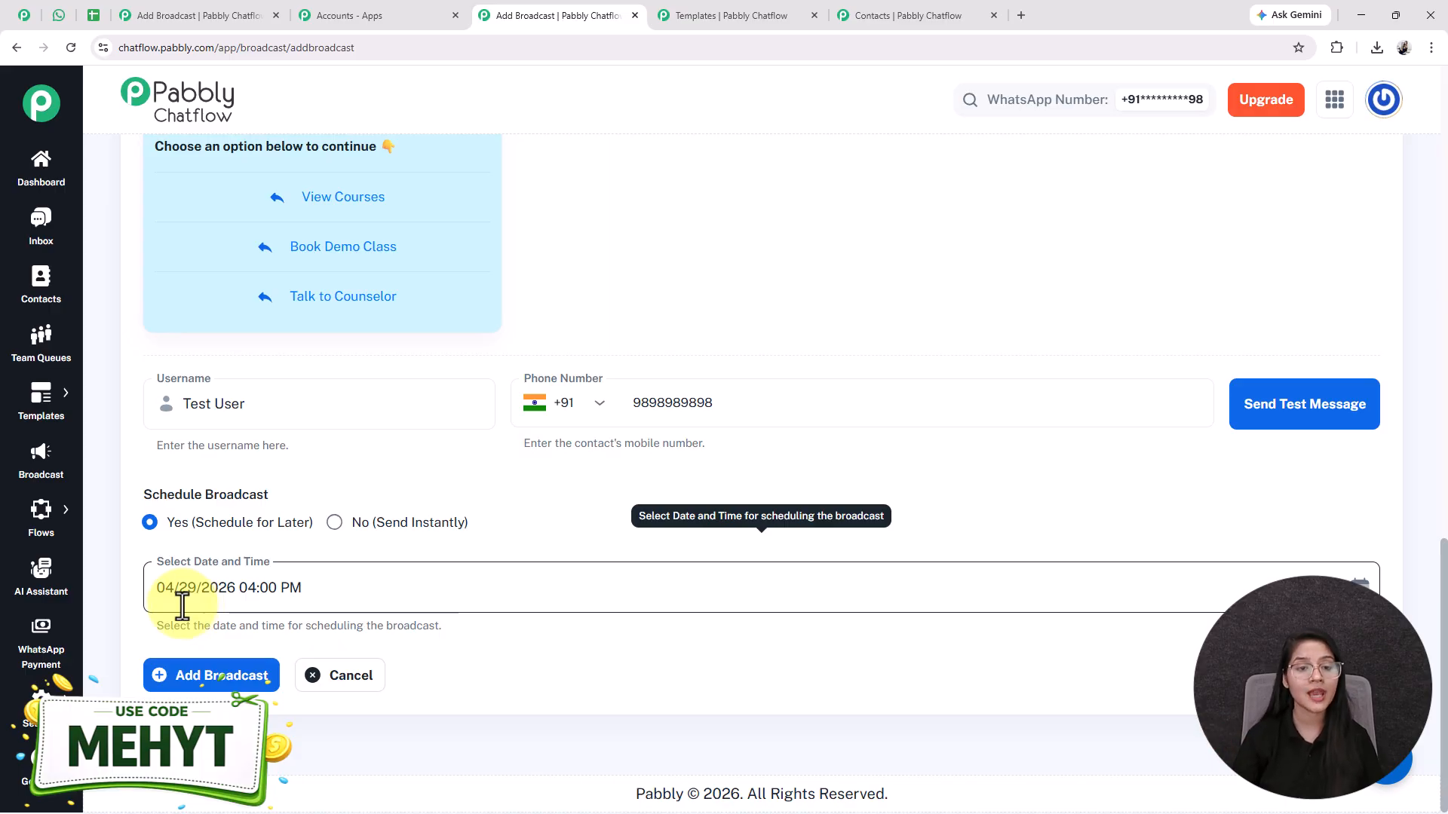
# Step: Review the completed coaching_alert form from name and contact list to schedule, and add the broadcast
pyautogui.scroll(7, 324, 279)
pyautogui.scroll(-2, 414, 603)
pyautogui.scroll(8, 501, 608)
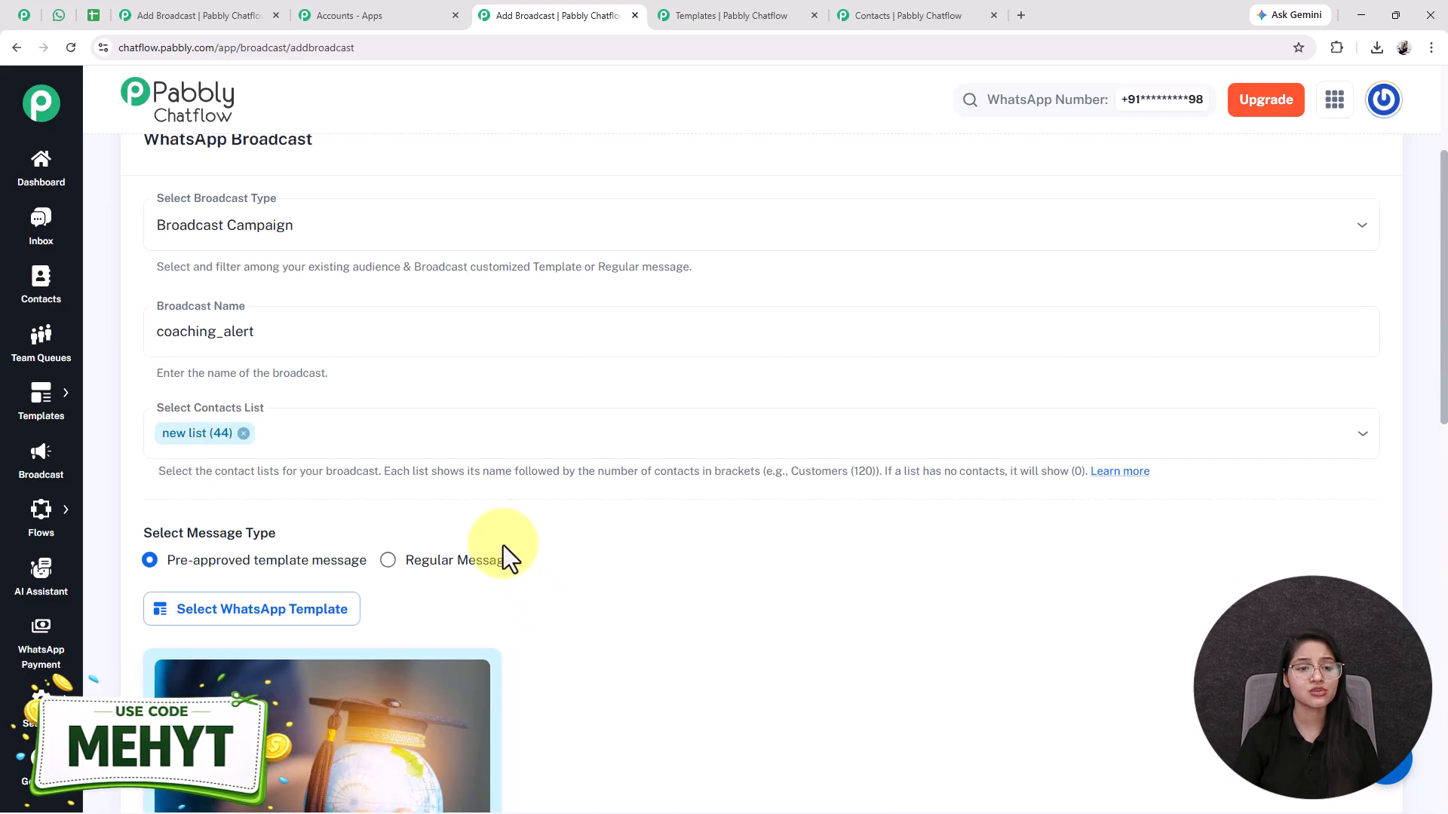
pyautogui.scroll(-15, 229, 456)
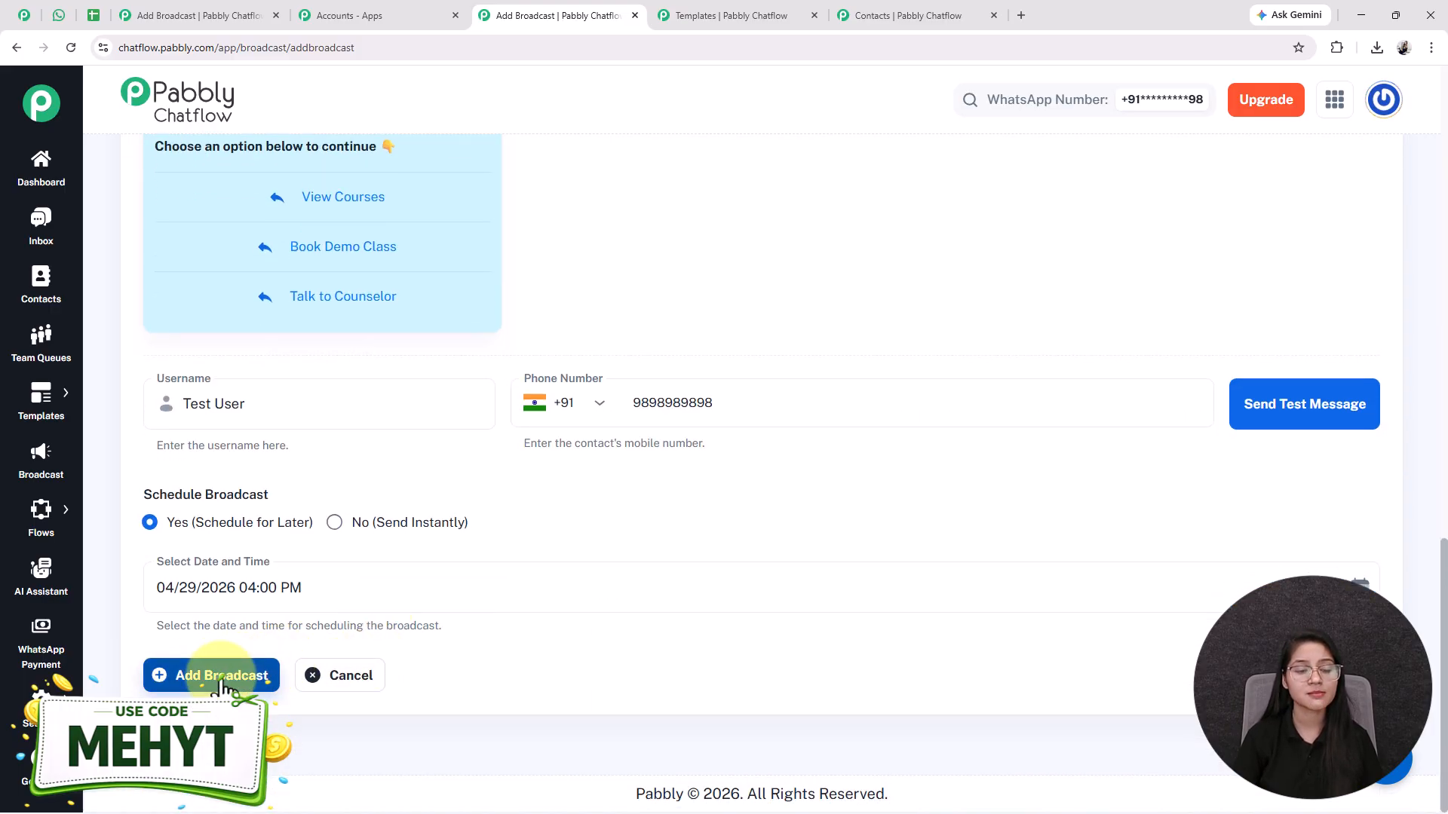
pyautogui.click(224, 682)
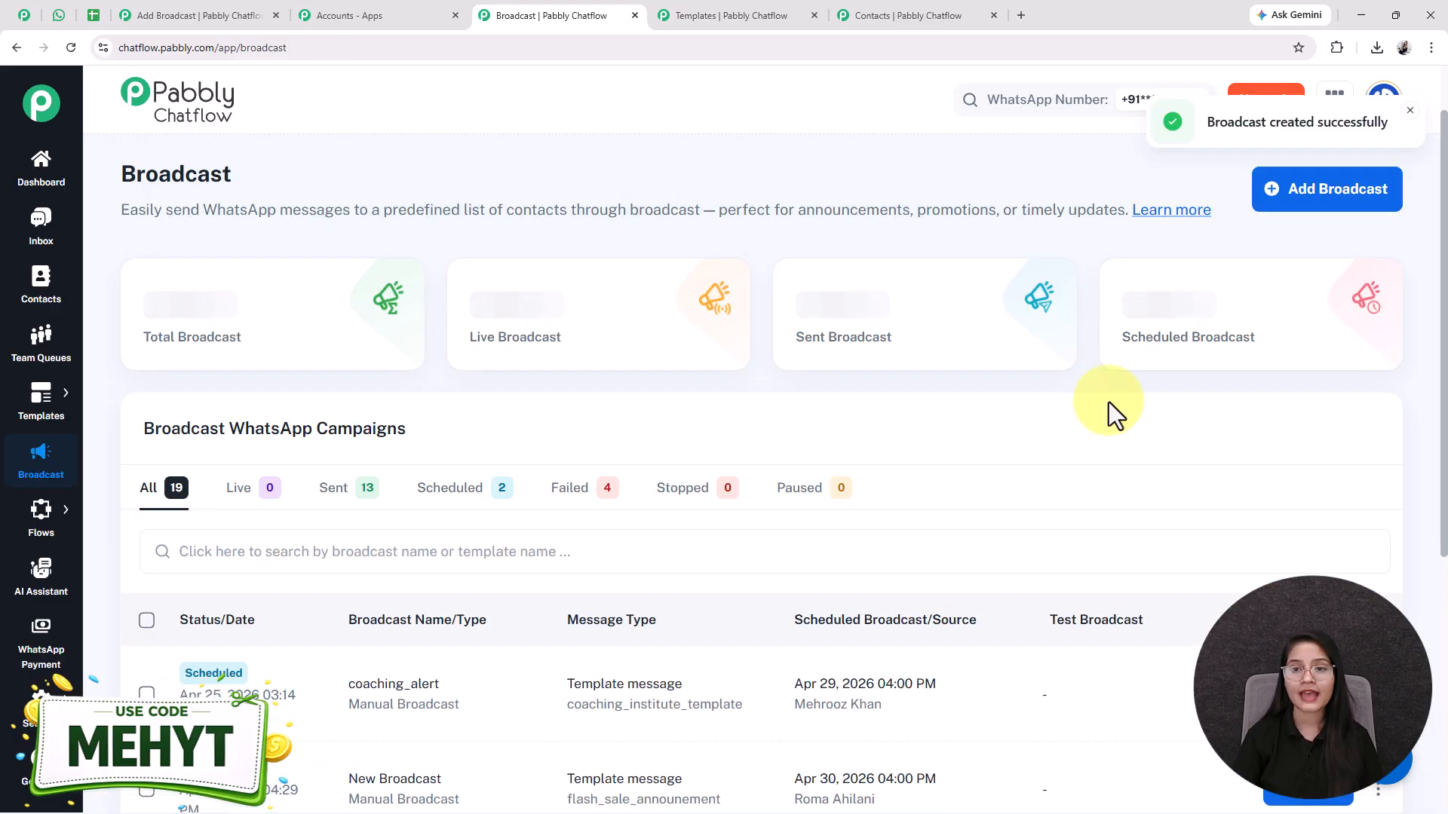
# Step: Check the coaching_alert broadcast's status in the campaign list and examine the metrics in its Broadcast Report
pyautogui.moveTo(1207, 122); pyautogui.dragTo(1392, 124)
pyautogui.moveTo(246, 676)
pyautogui.mouseDown()
pyautogui.moveTo(186, 676)
pyautogui.moveTo(231, 676)
pyautogui.mouseUp()
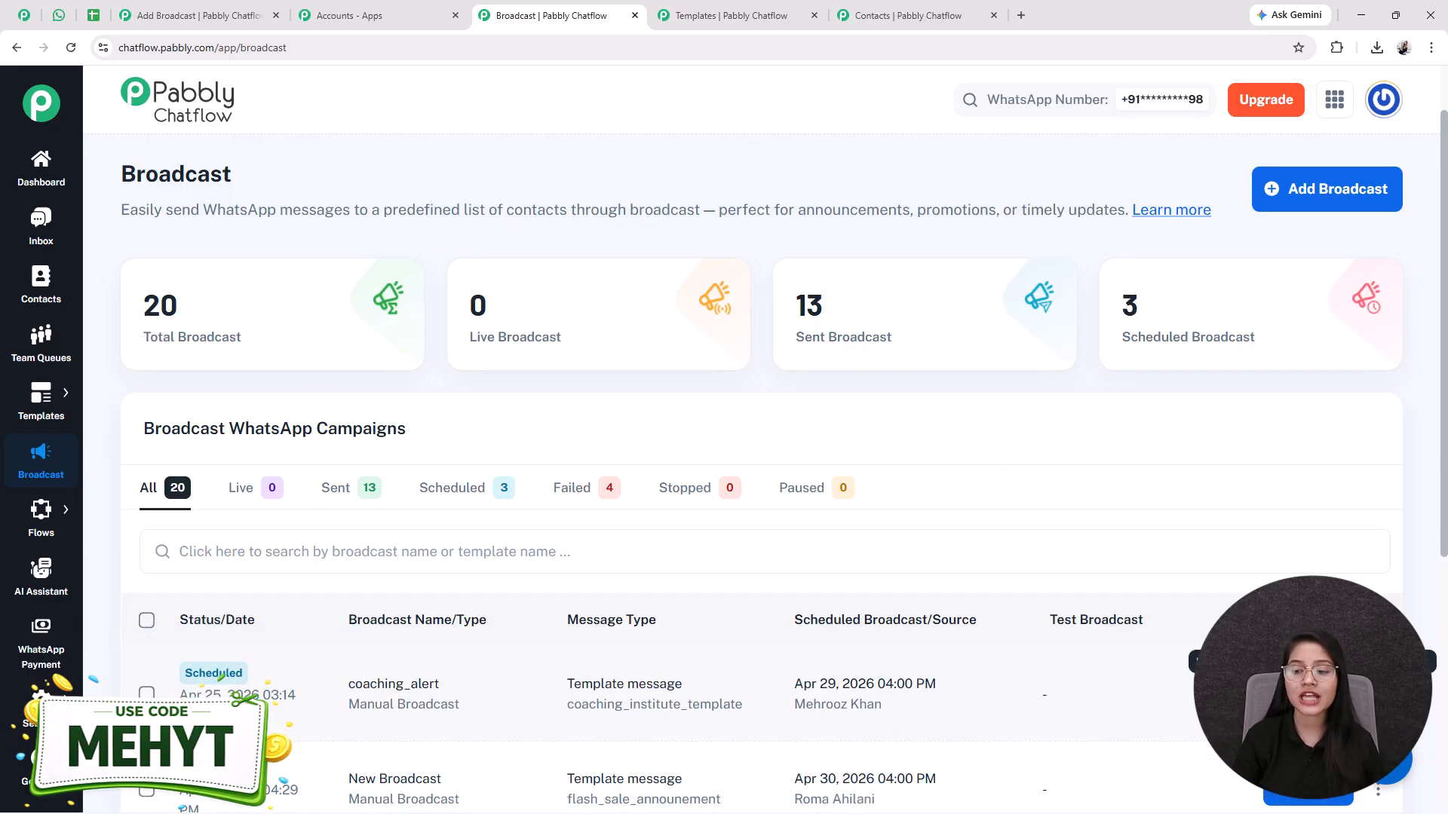
pyautogui.click(1308, 694)
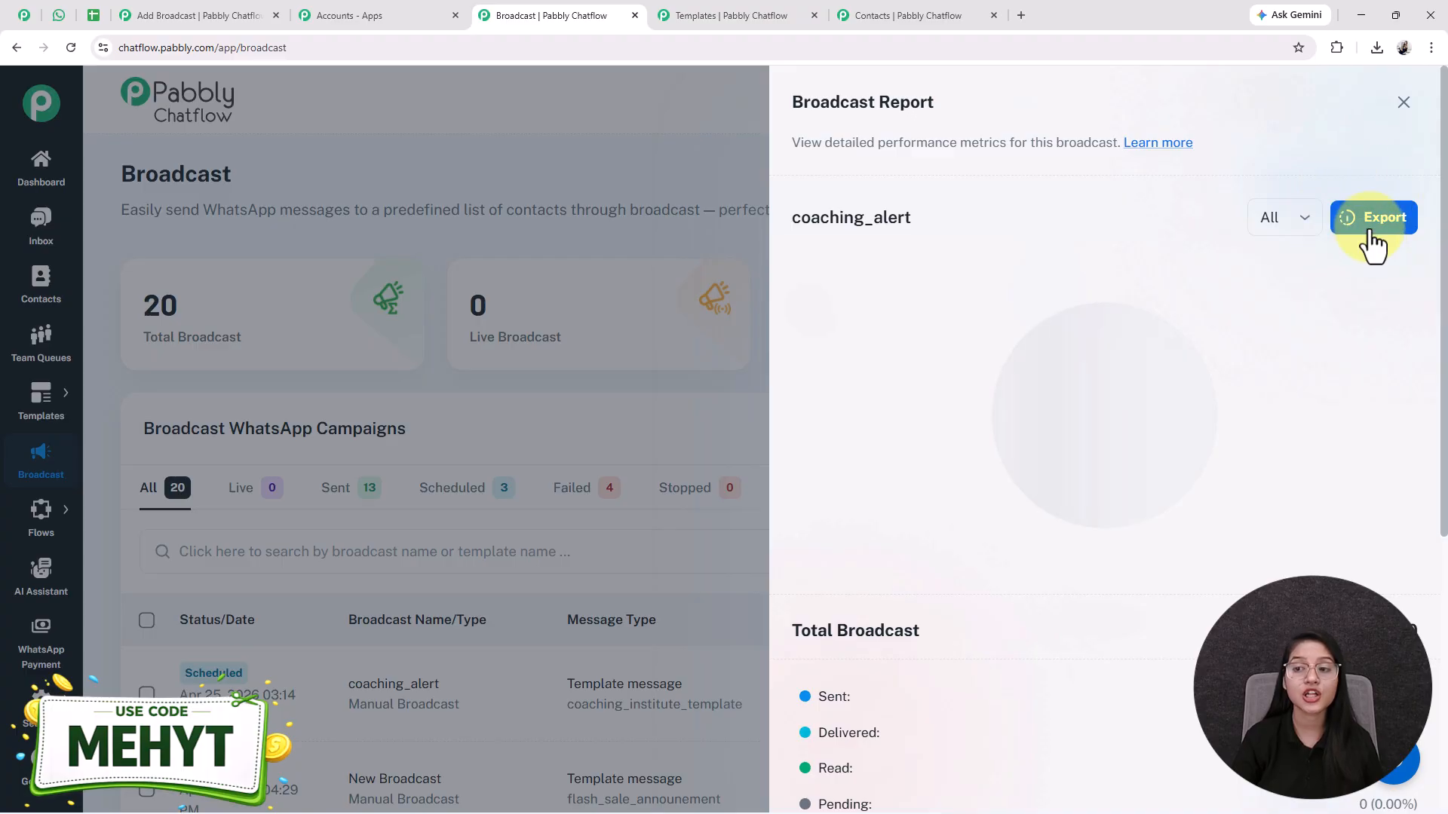
pyautogui.scroll(-3, 1349, 273)
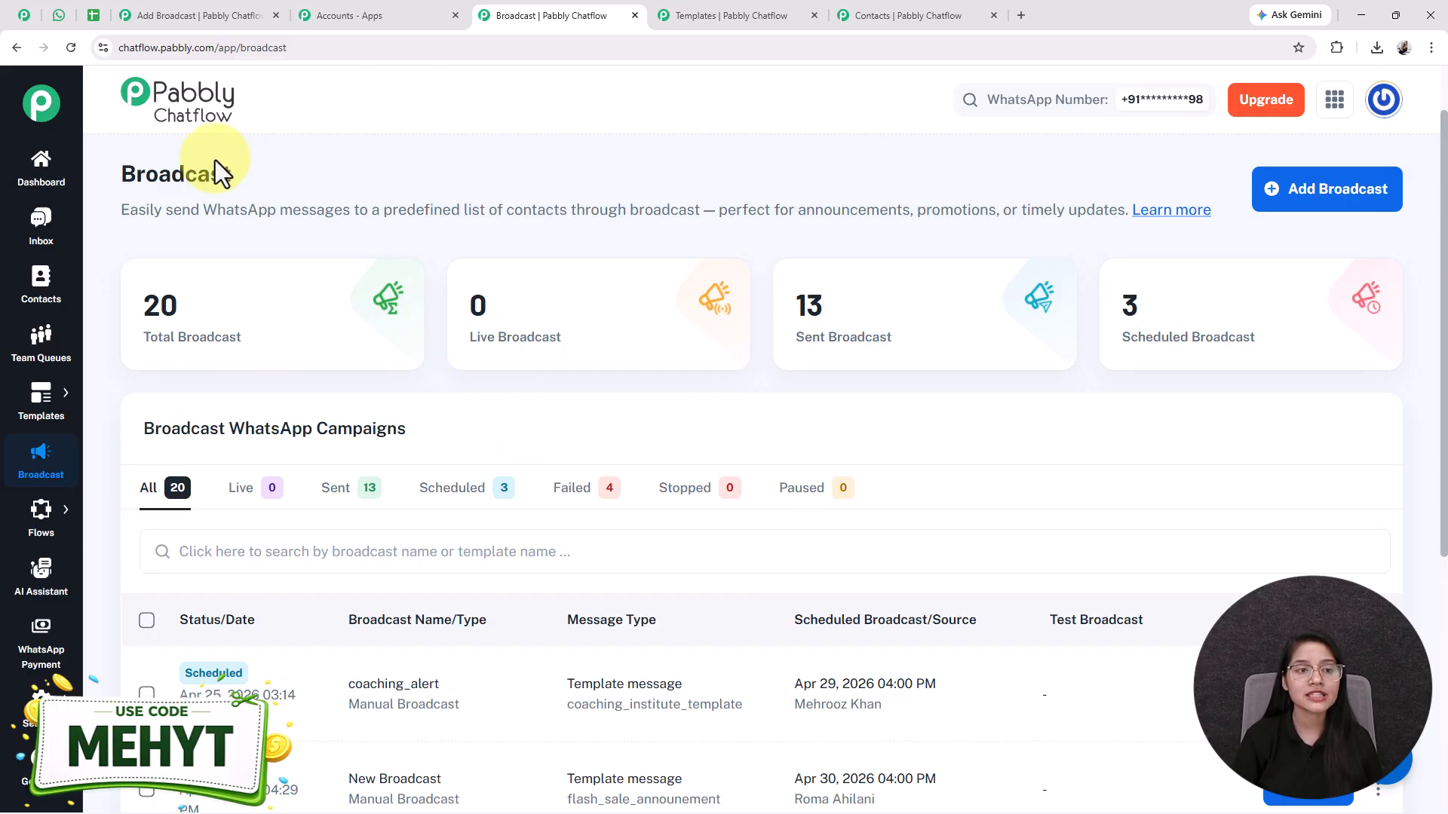
# Step: Switch to the Pabbly Chatflow product website
pyautogui.click(15, 18)
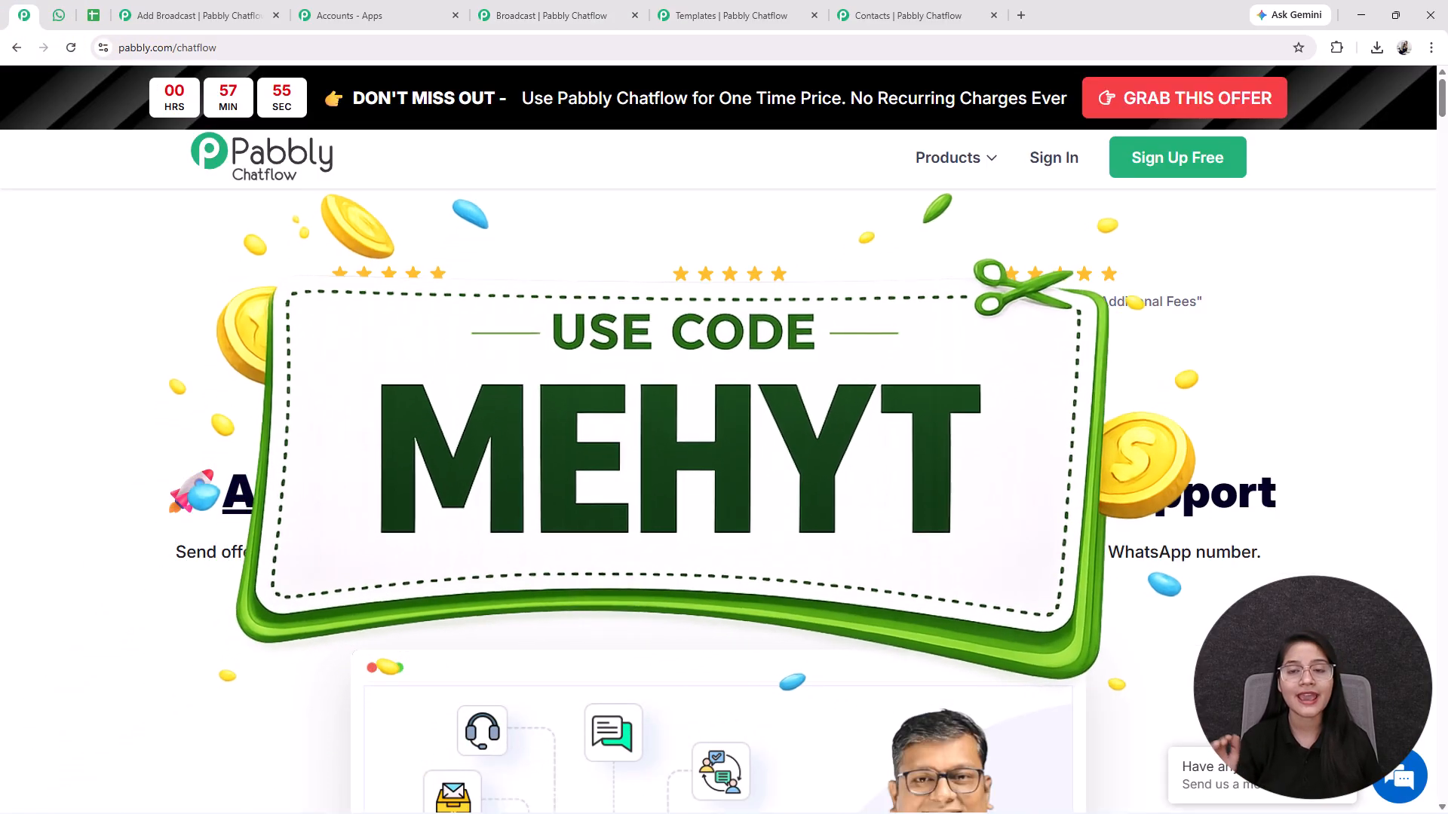